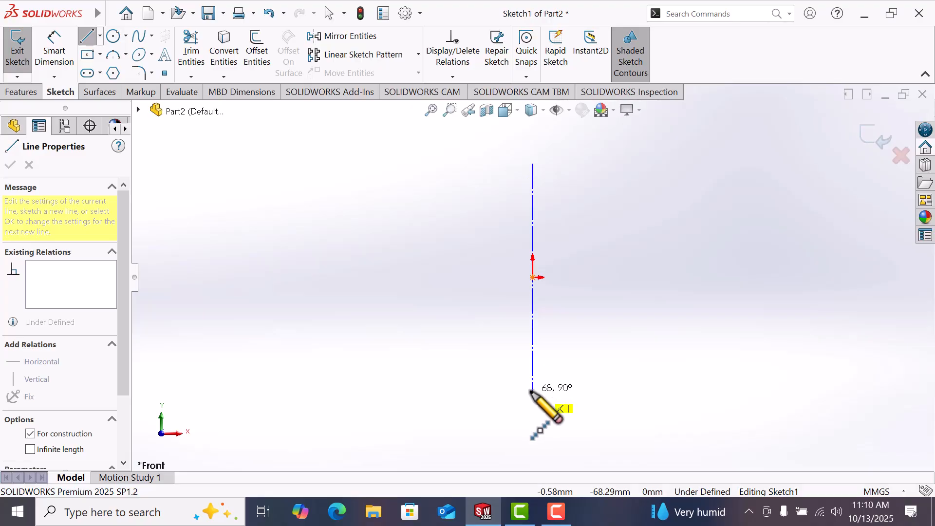
Step: Sketch a vertical construction midpoint line centred on the origin, extending about 68 mm to each side
{"action": "left_click", "coordinate": [531, 390]}
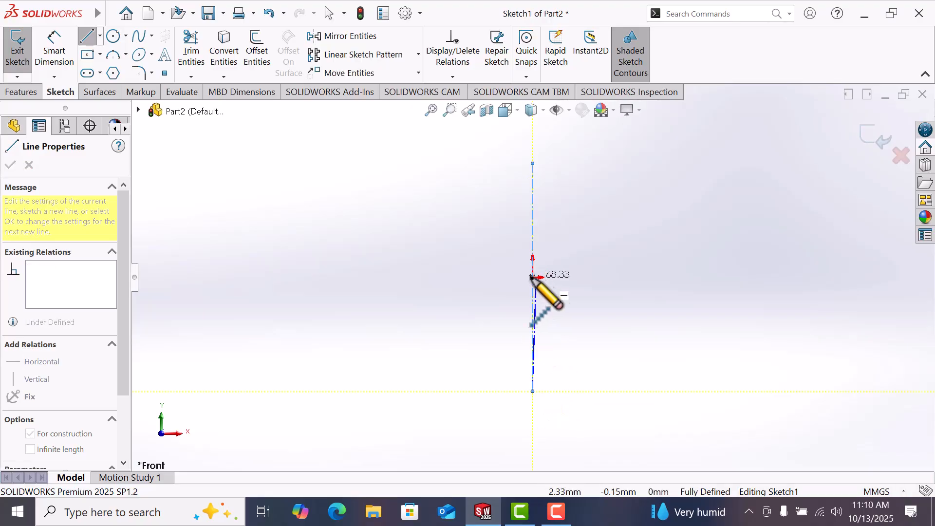
{"action": "right_click", "coordinate": [615, 320]}
{"action": "left_click", "coordinate": [618, 317]}
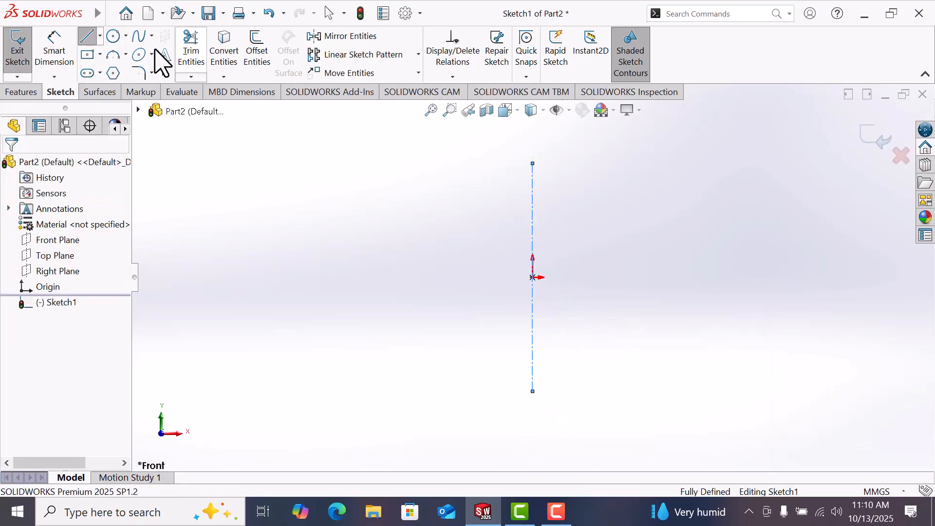
Step: Sketch a horizontal construction midpoint line centred on the origin, crossing the vertical centerline
{"action": "key", "text": "l"}
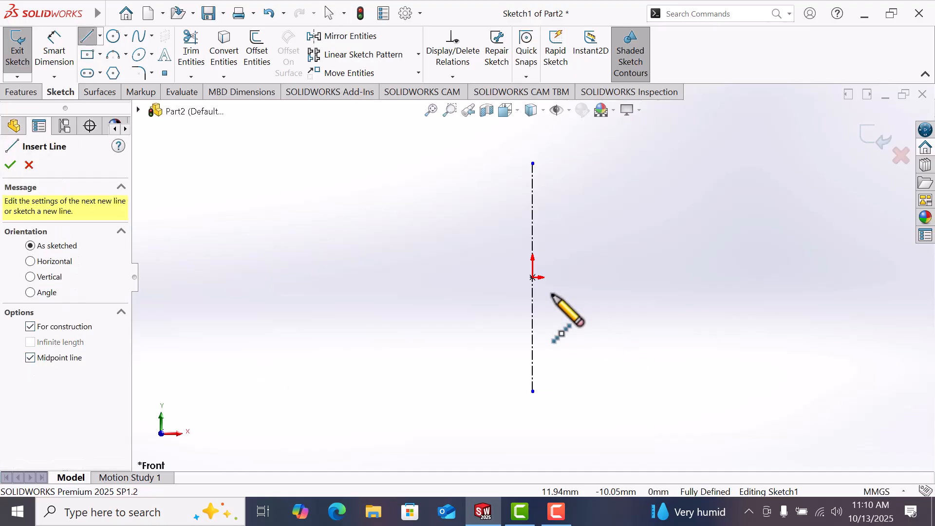
{"action": "left_click", "coordinate": [532, 277]}
{"action": "left_click", "coordinate": [618, 277]}
{"action": "right_click", "coordinate": [619, 276]}
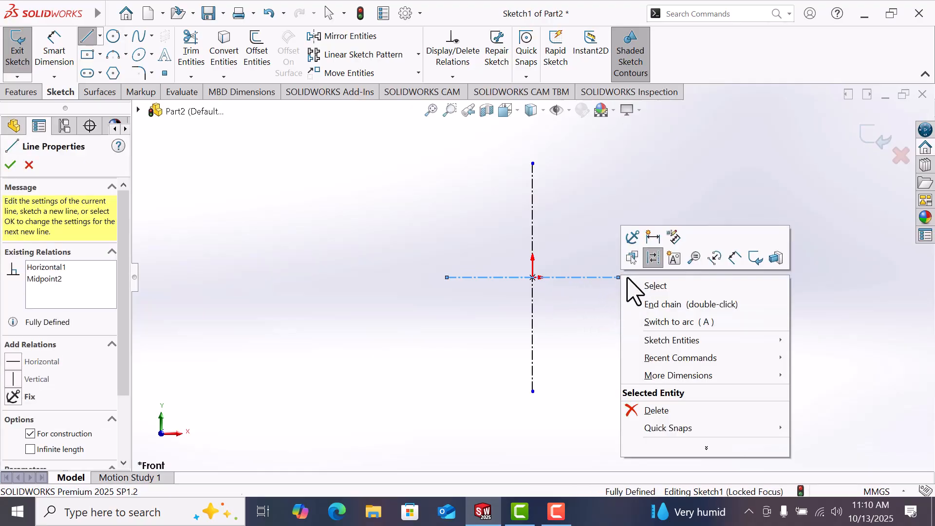
{"action": "left_click", "coordinate": [645, 284]}
Step: Sketch three concentric circles centred on the origin with radii of about 23, 12 and 28 mm
{"action": "right_click_drag", "start_coordinate": [626, 209], "coordinate": [768, 207]}
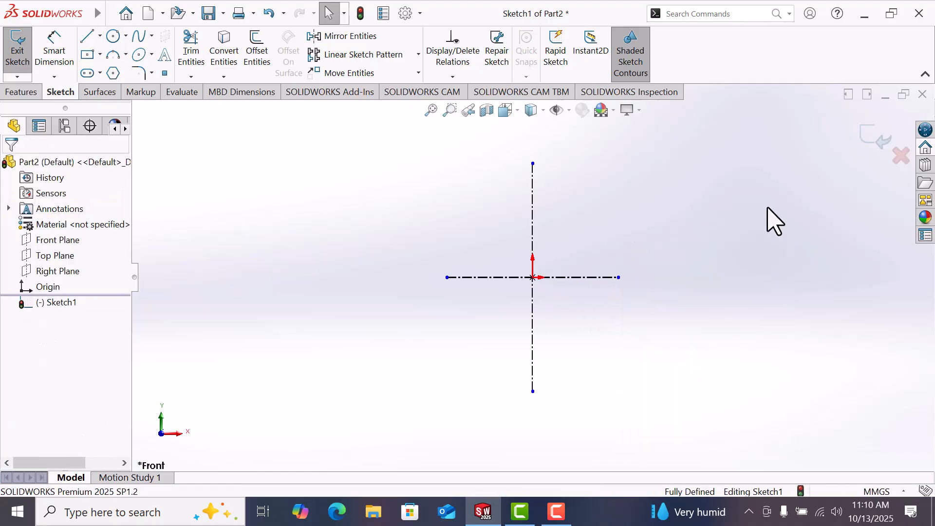
{"action": "left_click", "coordinate": [532, 277]}
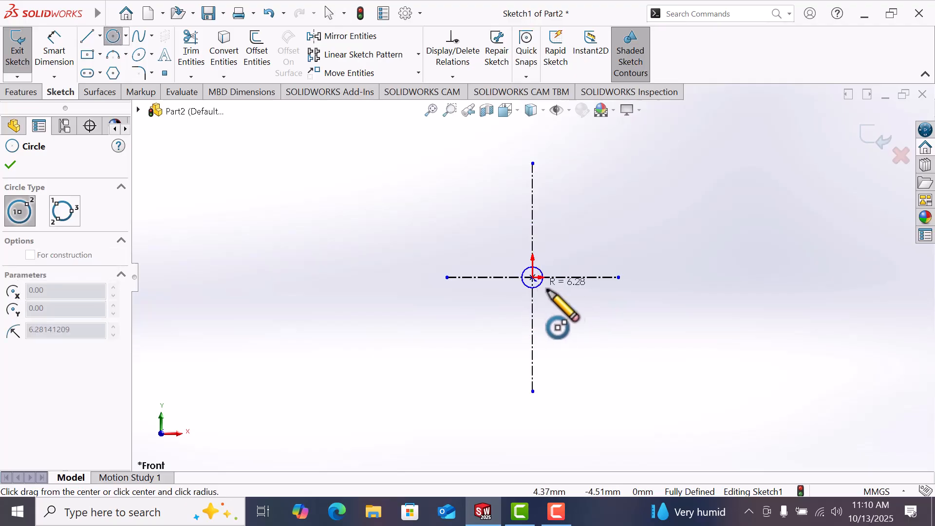
{"action": "left_click", "coordinate": [559, 302]}
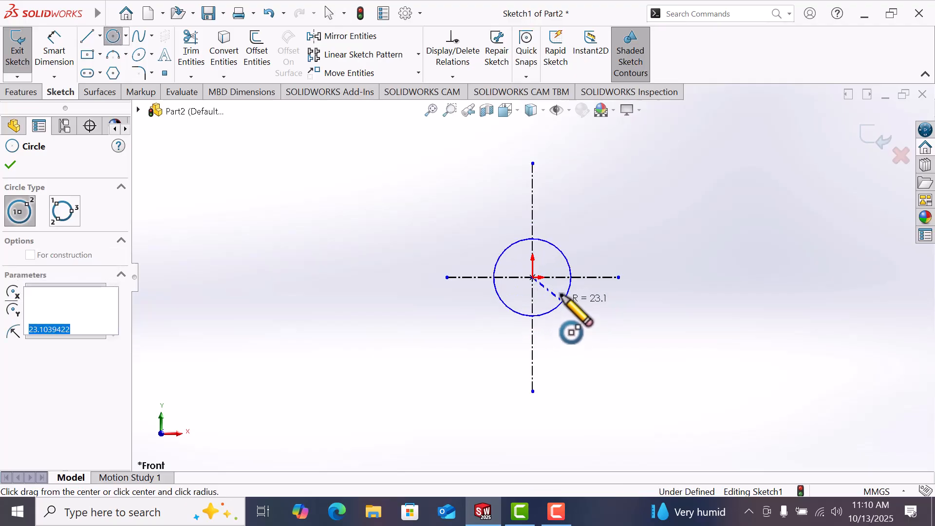
{"action": "left_click", "coordinate": [532, 277]}
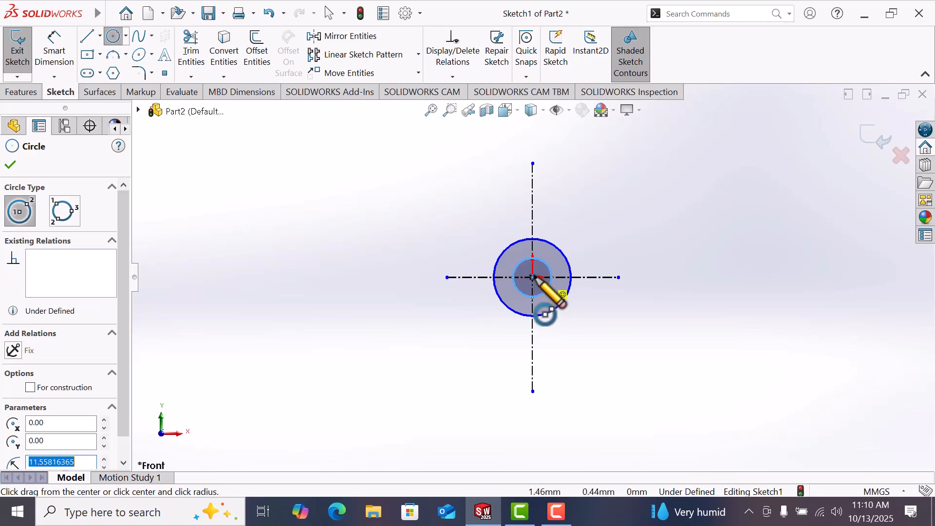
{"action": "left_click", "coordinate": [532, 277]}
{"action": "left_click", "coordinate": [573, 300]}
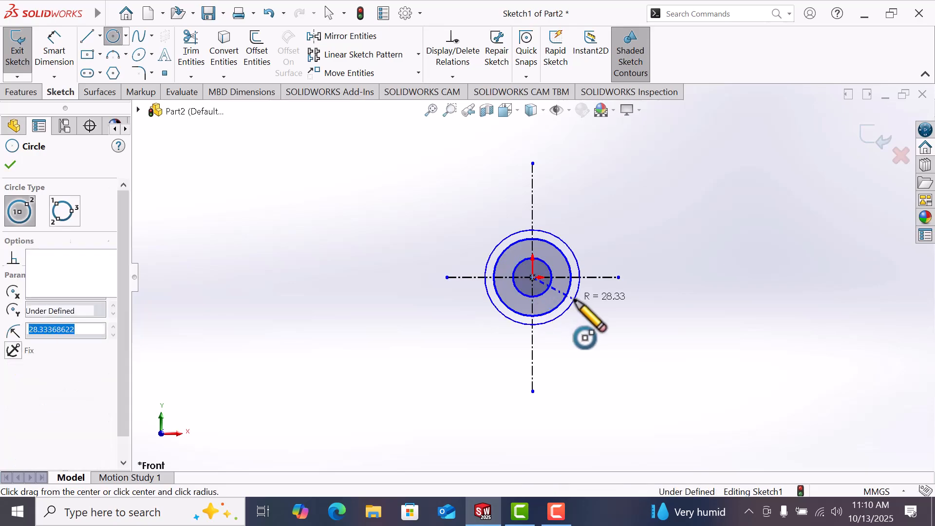
Step: Dimension the outermost circle at the origin with a diameter of 80 mm
{"action": "right_click_drag", "start_coordinate": [636, 216], "coordinate": [632, 190]}
{"action": "left_click", "coordinate": [566, 246]}
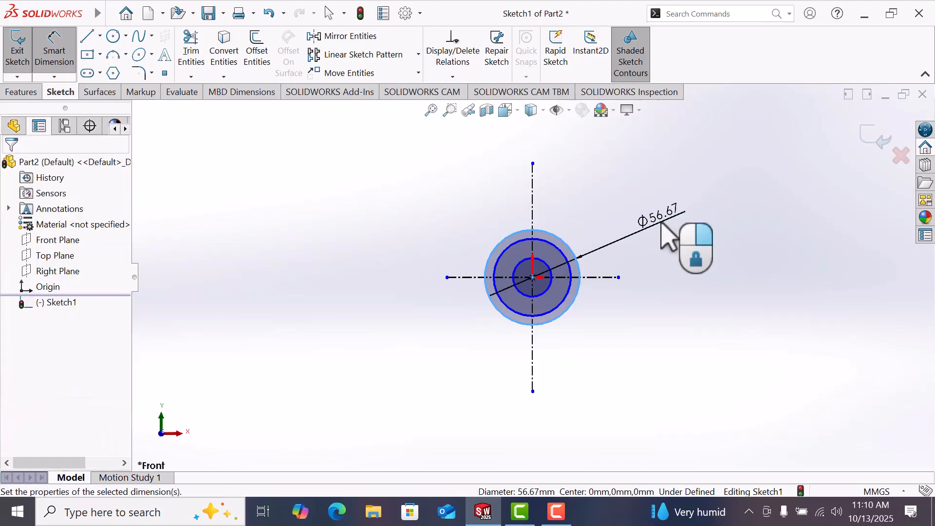
{"action": "left_click", "coordinate": [661, 223]}
{"action": "type", "text": "8"}
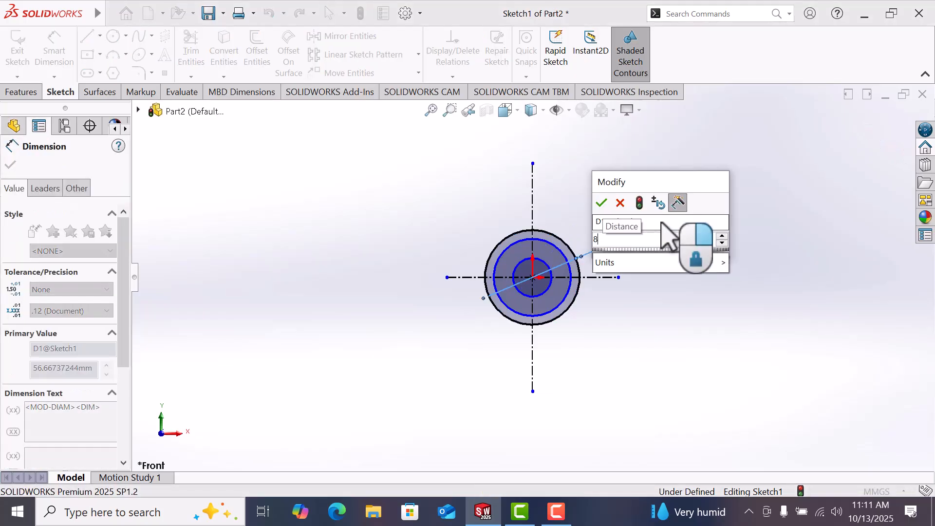
{"action": "type", "text": "0"}
{"action": "key", "text": "Return"}
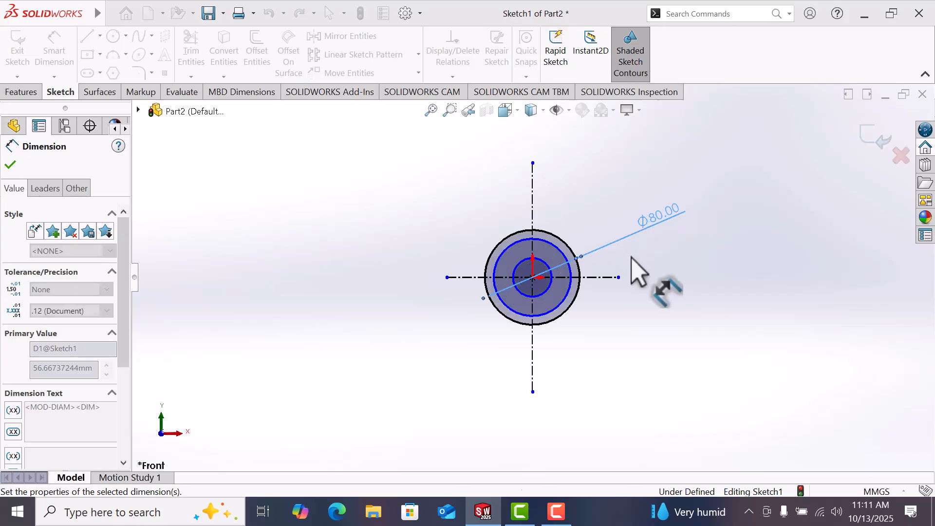
{"action": "left_click", "coordinate": [642, 310]}
Step: Dimension the middle of the three concentric circles with a diameter of 28 mm
{"action": "left_click", "coordinate": [557, 247]}
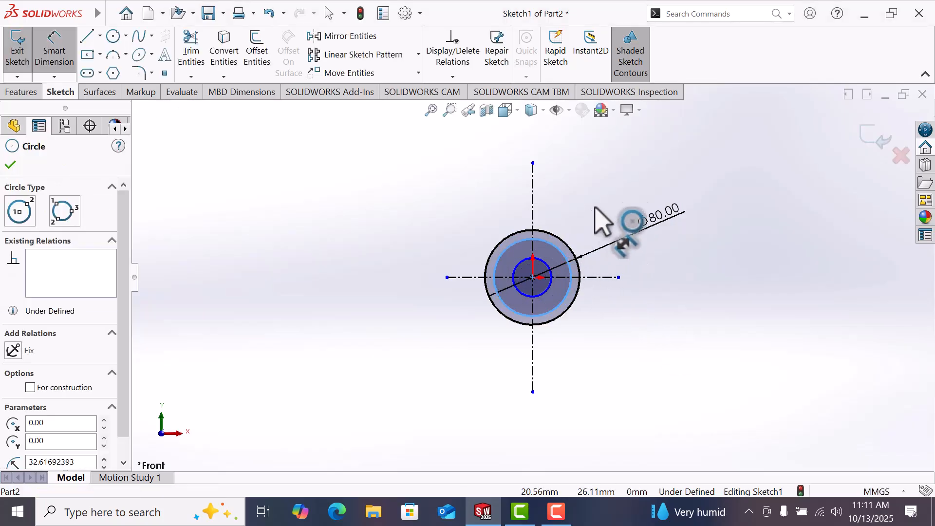
{"action": "left_click", "coordinate": [633, 171]}
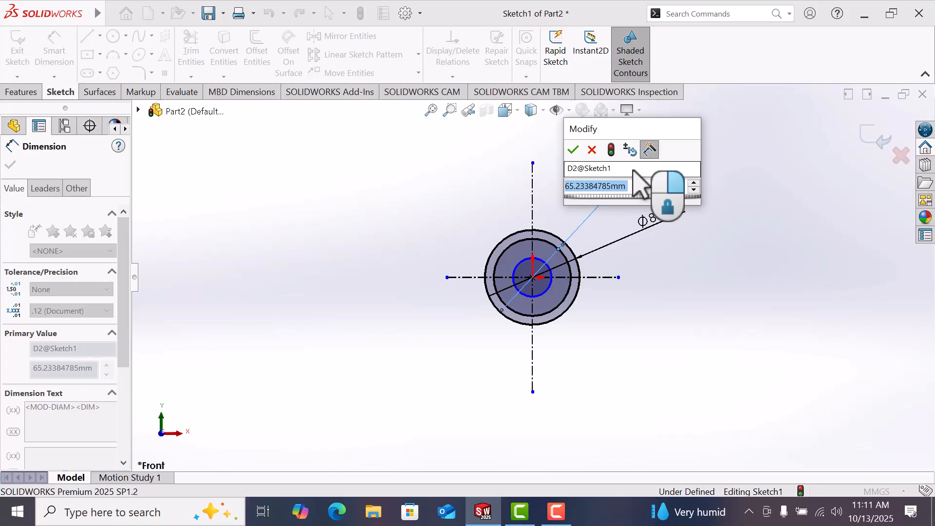
{"action": "type", "text": "2"}
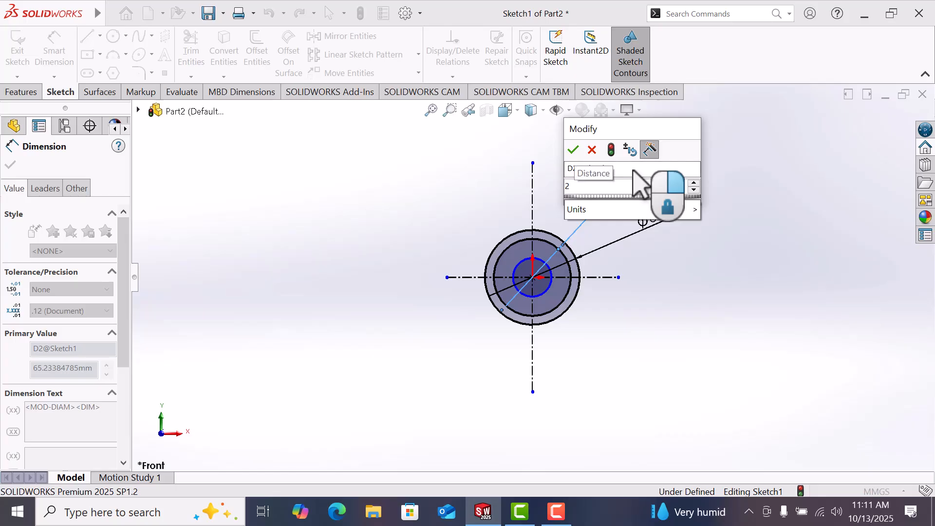
{"action": "type", "text": "8"}
{"action": "key", "text": "Return"}
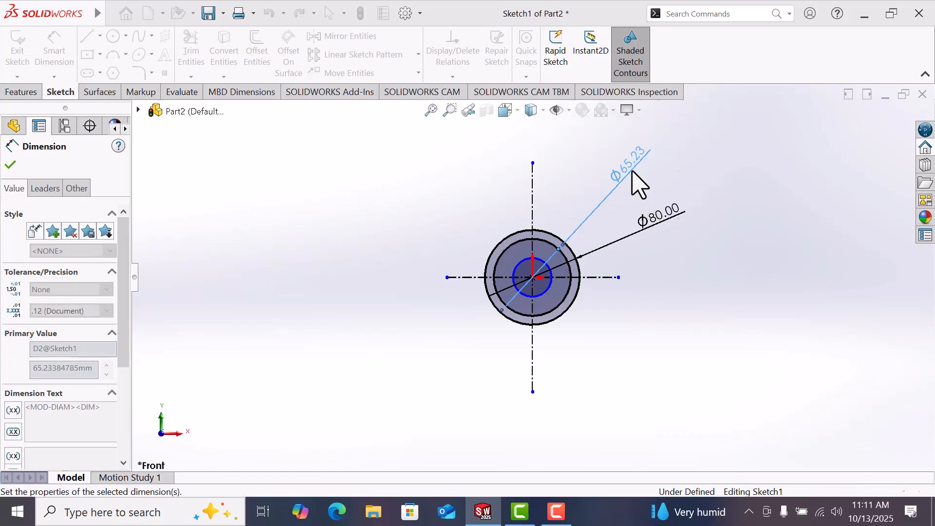
{"action": "left_click", "coordinate": [642, 306]}
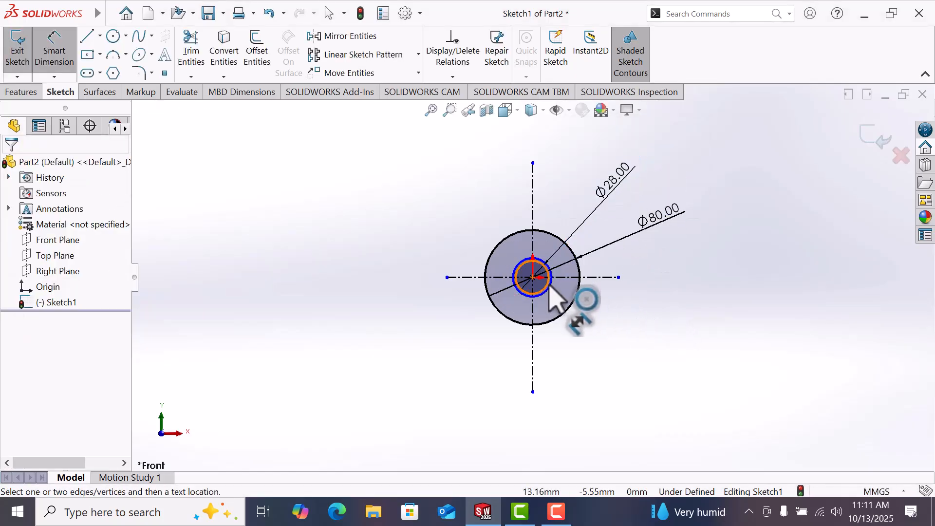
{"action": "left_click_drag", "start_coordinate": [550, 292], "coordinate": [582, 172]}
{"action": "left_click", "coordinate": [583, 175]}
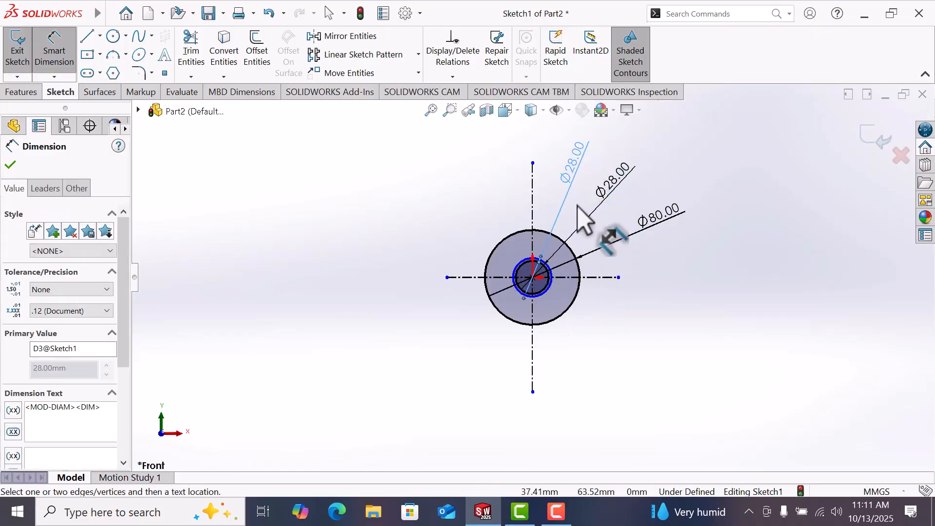
{"action": "left_click", "coordinate": [10, 165]}
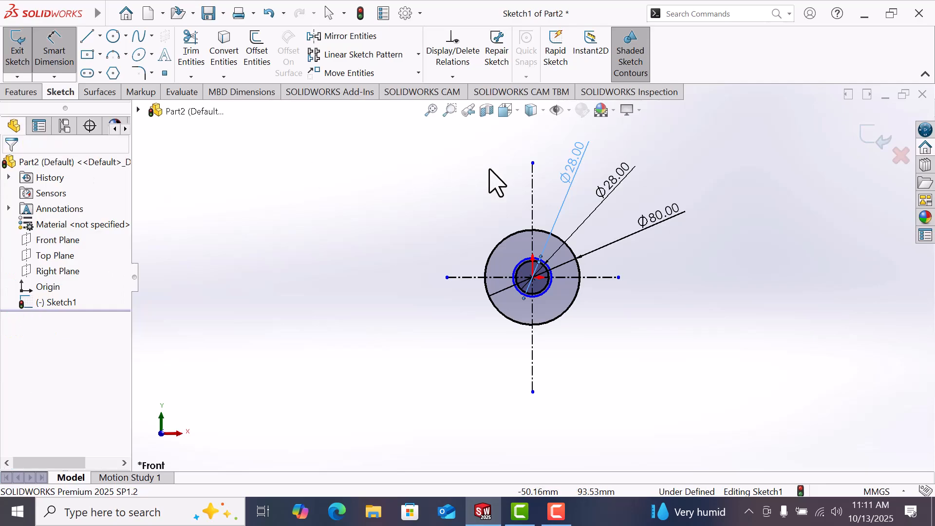
{"action": "key", "text": "Escape"}
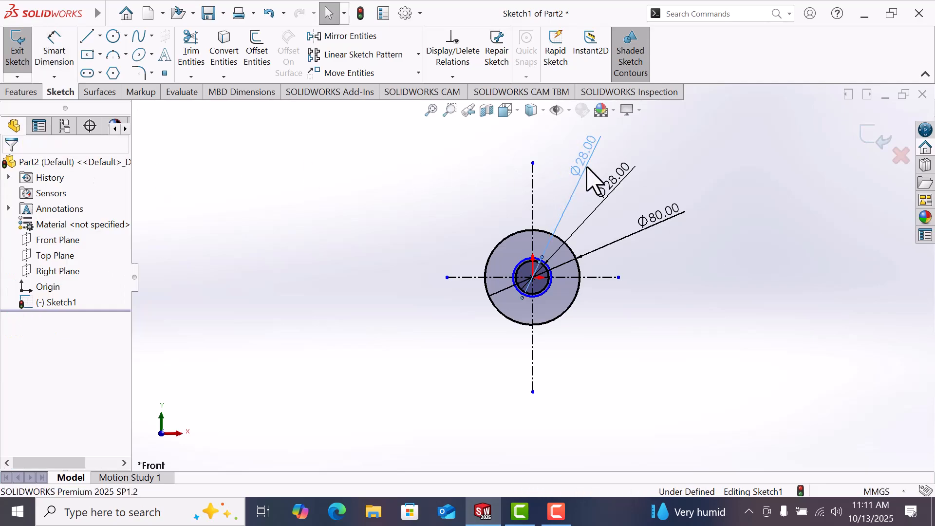
{"action": "left_click", "coordinate": [587, 168]}
{"action": "key", "text": "Delete"}
Step: Dimension the diameter of the remaining undimensioned circle between the 28 mm and 80 mm circles
{"action": "scroll", "coordinate": [560, 300], "scroll_direction": "down", "scroll_amount": 2}
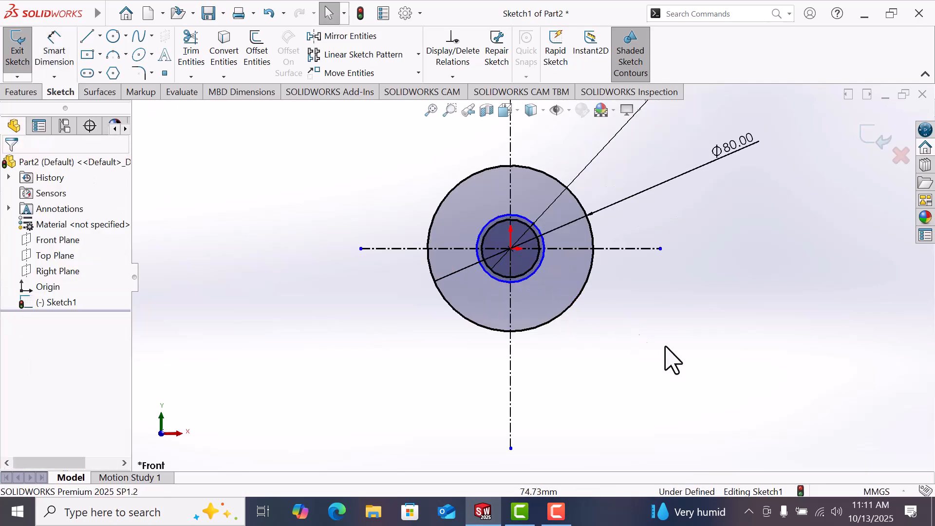
{"action": "right_click_drag", "start_coordinate": [678, 339], "coordinate": [657, 240]}
{"action": "left_click", "coordinate": [535, 273]}
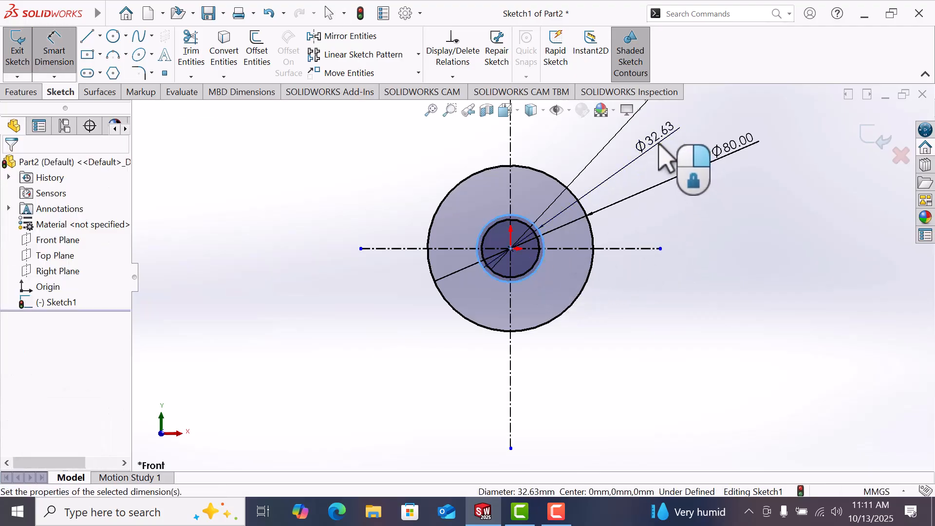
{"action": "left_click", "coordinate": [658, 144]}
{"action": "key", "text": "Return"}
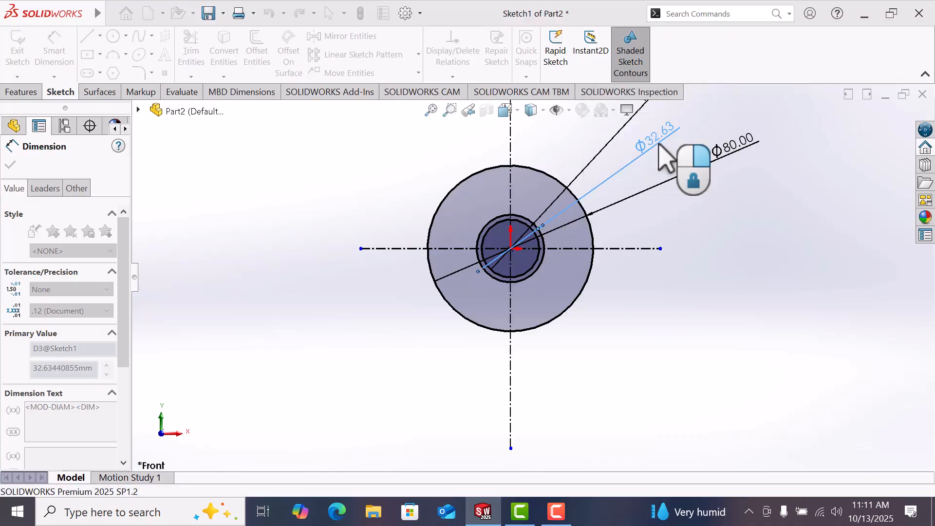
{"action": "scroll", "coordinate": [638, 325], "scroll_direction": "up", "scroll_amount": 5}
{"action": "left_click", "coordinate": [628, 321]}
Step: Sketch two concentric circles about 37 mm and 22 mm in diameter, centred on the lower end of the vertical centerline
{"action": "right_click_drag", "start_coordinate": [624, 330], "coordinate": [736, 358]}
{"action": "scroll", "coordinate": [541, 377], "scroll_direction": "down", "scroll_amount": 2}
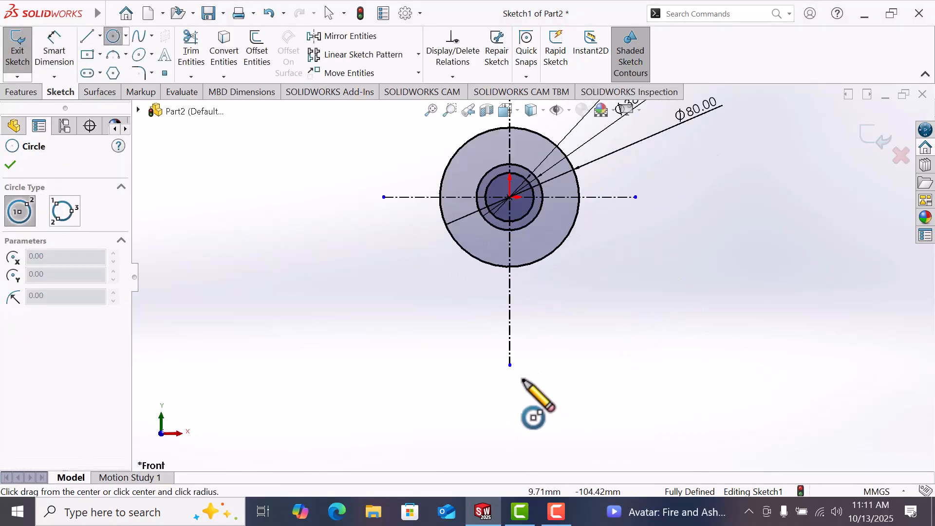
{"action": "left_click_drag", "start_coordinate": [509, 365], "coordinate": [527, 373]}
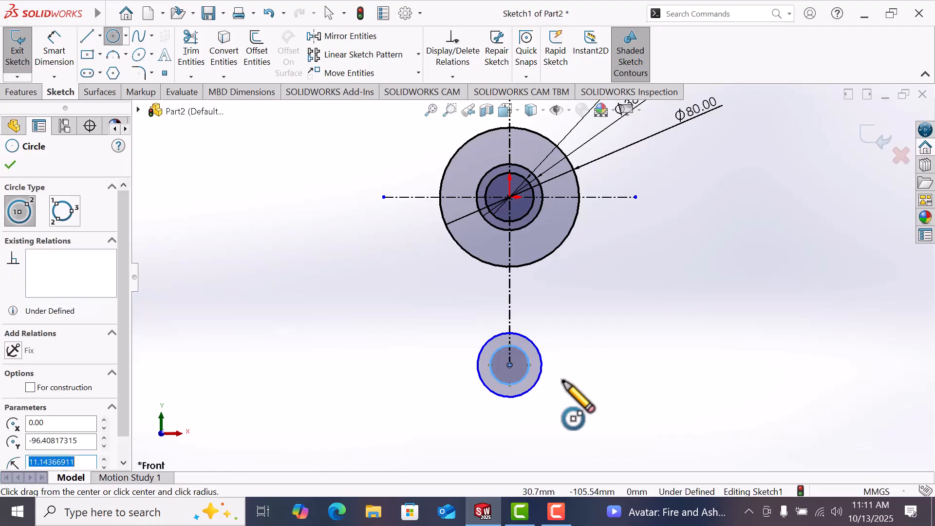
Step: Dimension the outer circle at the lower end of the vertical centerline with a diameter of 40 mm
{"action": "right_click_drag", "start_coordinate": [561, 379], "coordinate": [562, 230]}
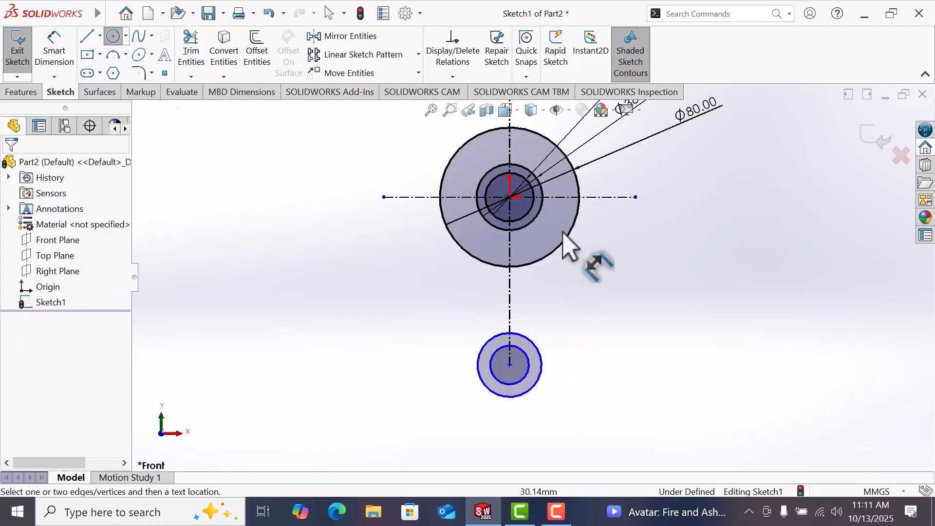
{"action": "left_click", "coordinate": [538, 344]}
{"action": "left_click", "coordinate": [625, 335]}
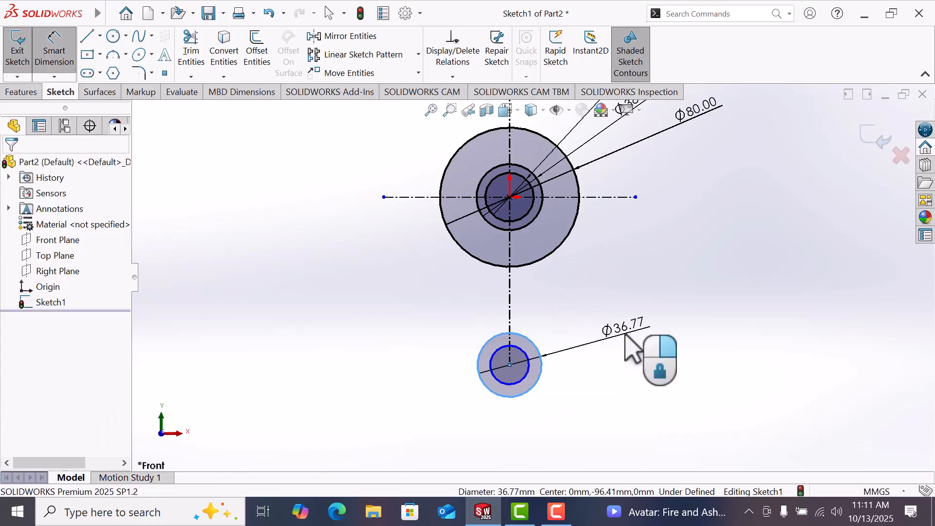
{"action": "type", "text": "40"}
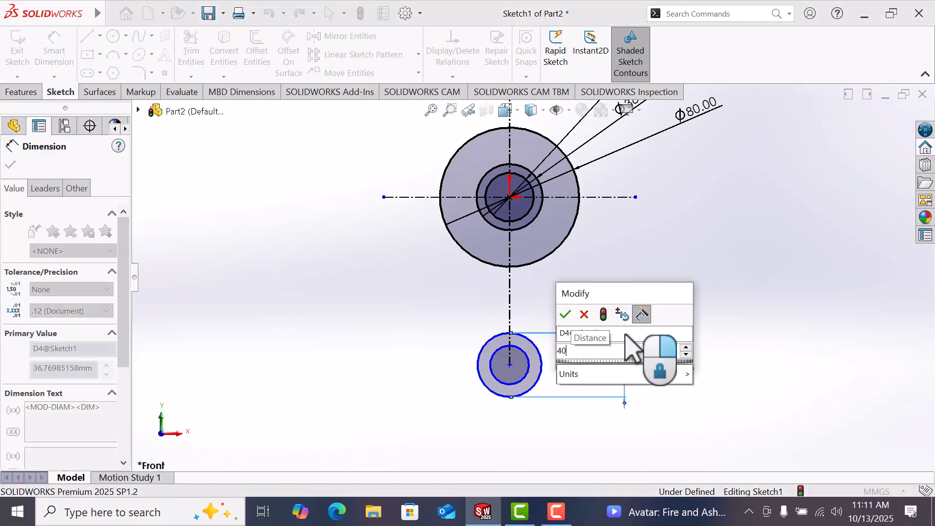
{"action": "key", "text": "Return"}
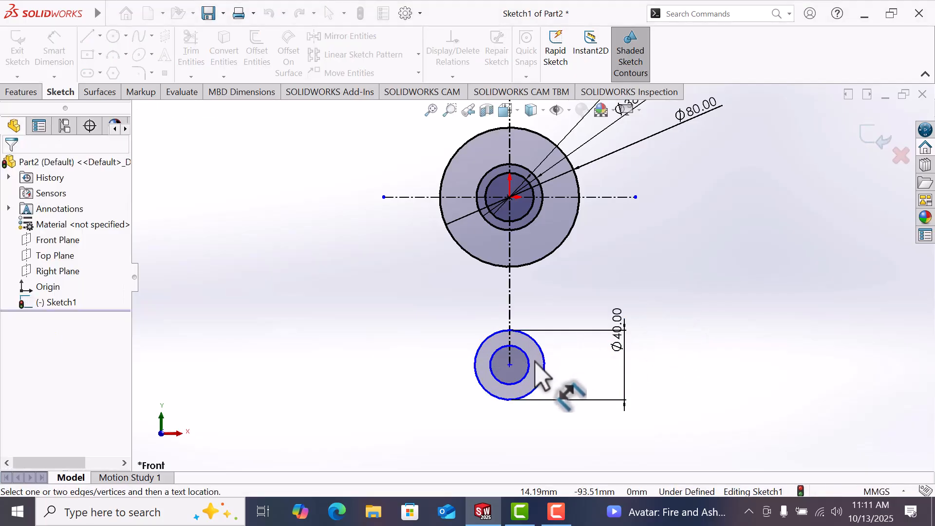
Step: Dimension the inner circle of the lower pair with a diameter of 20 mm
{"action": "left_click", "coordinate": [529, 366]}
{"action": "left_click", "coordinate": [604, 283]}
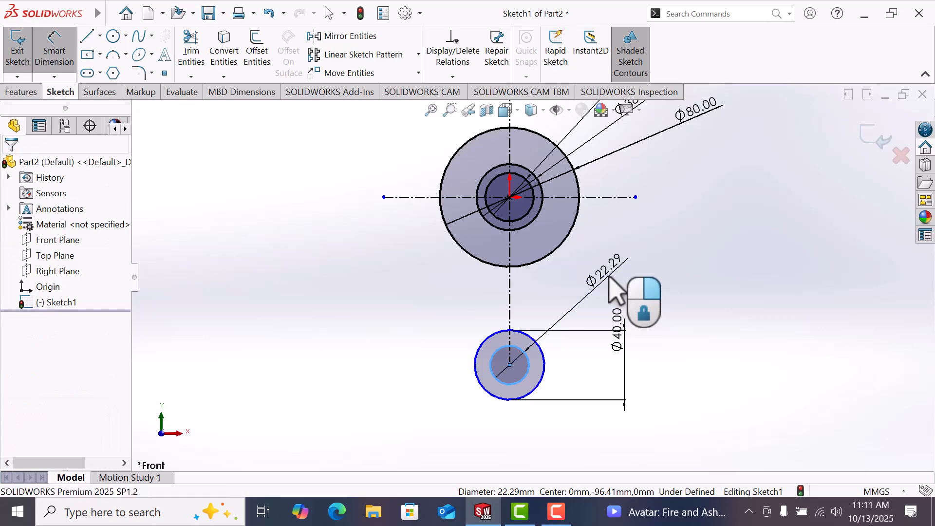
{"action": "type", "text": "20"}
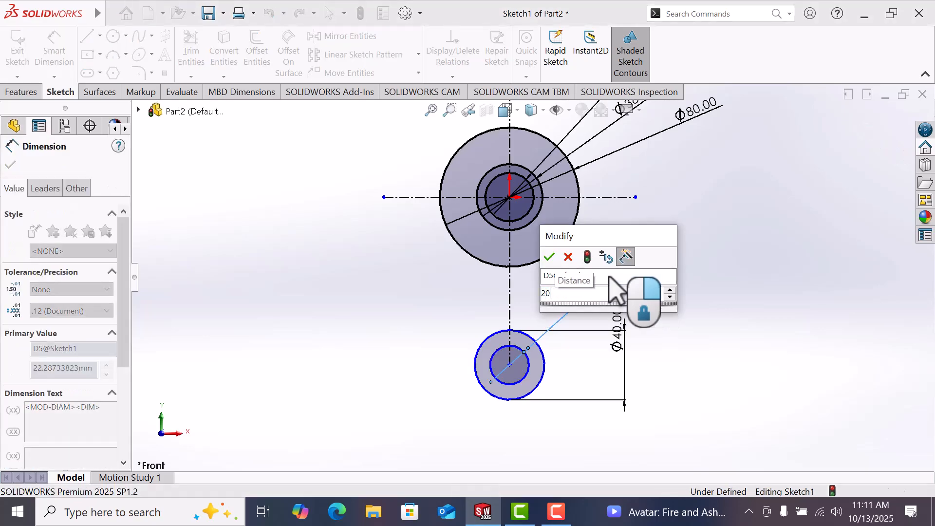
{"action": "key", "text": "Return"}
{"action": "left_click", "coordinate": [720, 234]}
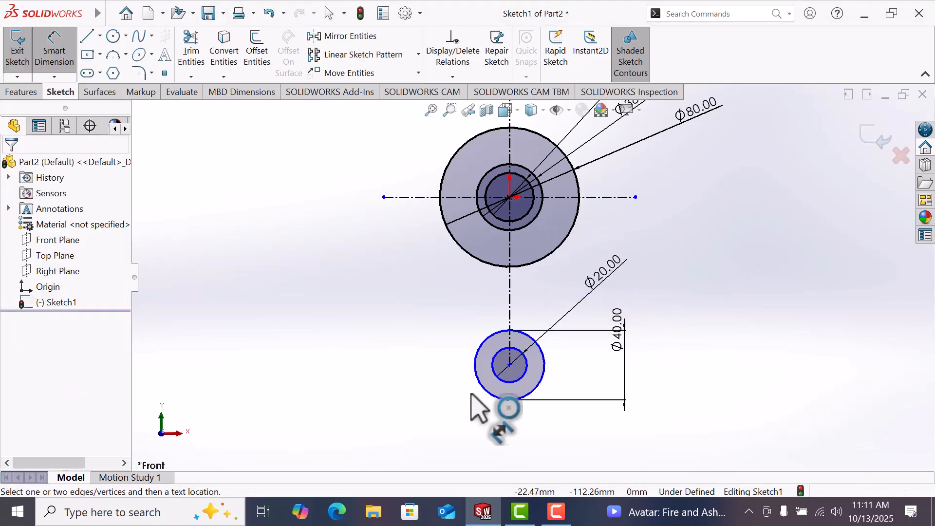
Step: Dimension the vertical distance between the origin and the centre of the lower circle pair as 90 mm
{"action": "left_click", "coordinate": [510, 365]}
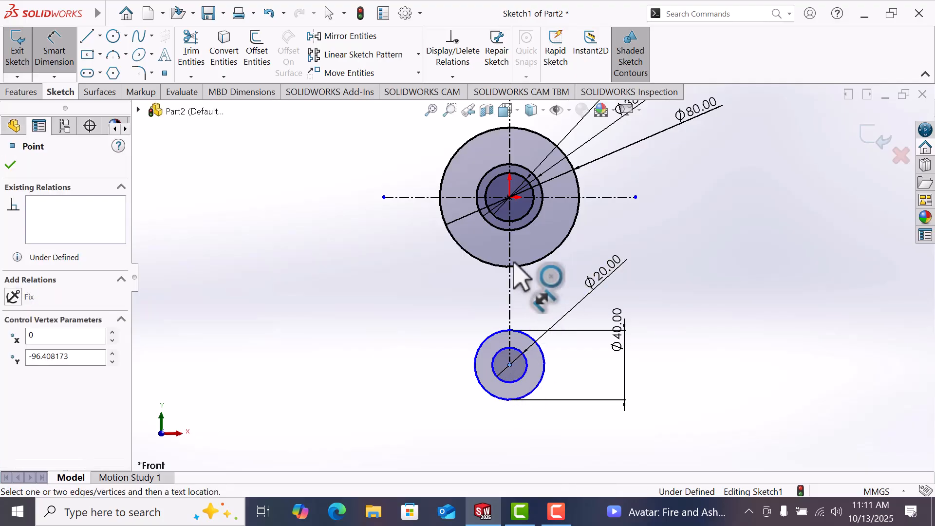
{"action": "left_click", "coordinate": [509, 197]}
{"action": "left_click", "coordinate": [716, 271]}
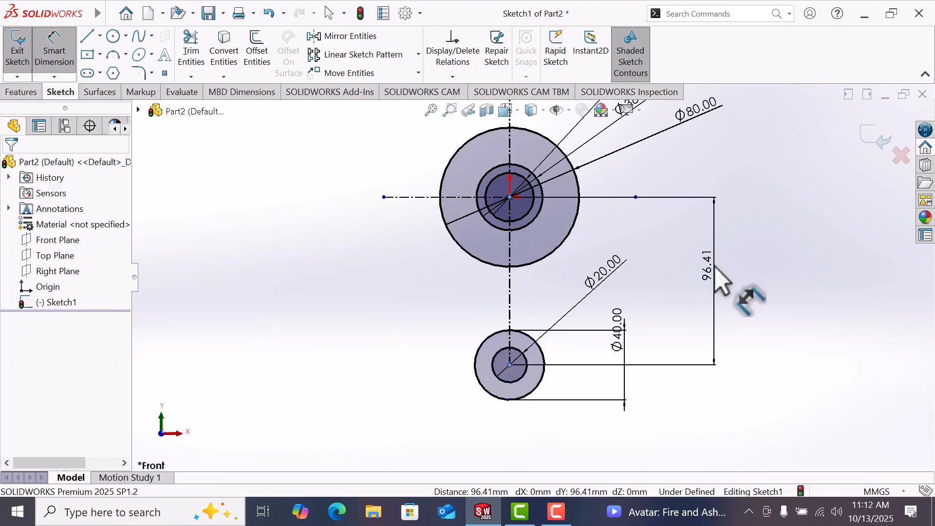
{"action": "type", "text": "90"}
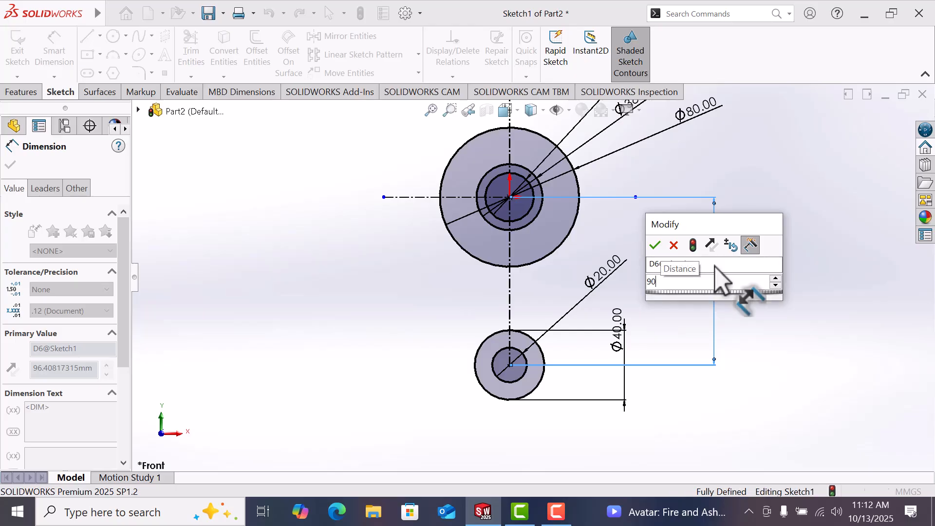
{"action": "key", "text": "Return"}
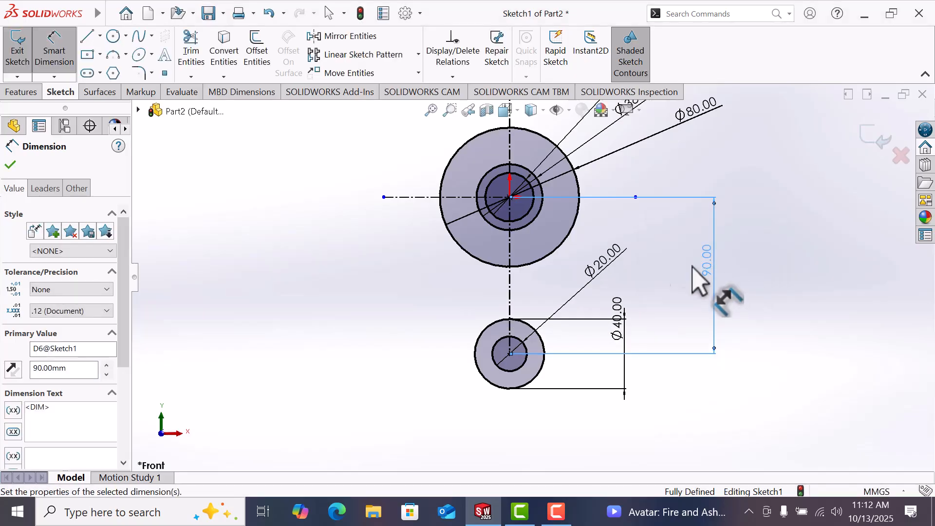
{"action": "left_click", "coordinate": [798, 239]}
{"action": "right_click", "coordinate": [806, 229]}
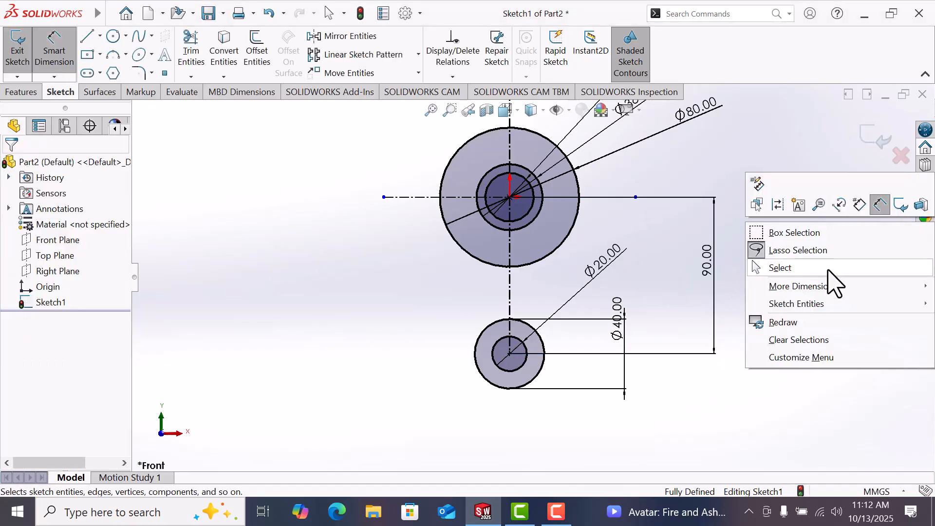
{"action": "left_click", "coordinate": [828, 269]}
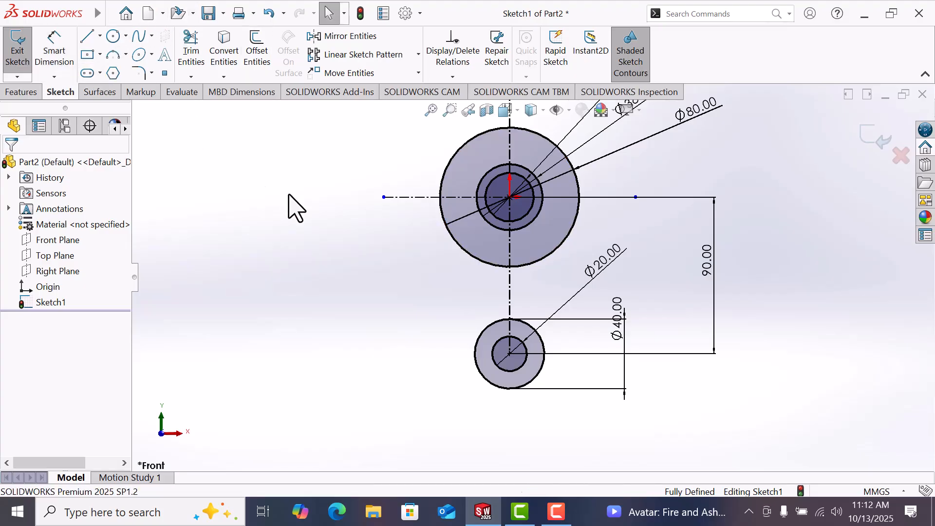
Step: Sketch two concentric circles about 33 mm and 18 mm in diameter, centred on the left end of the horizontal centerline
{"action": "left_click", "coordinate": [116, 39]}
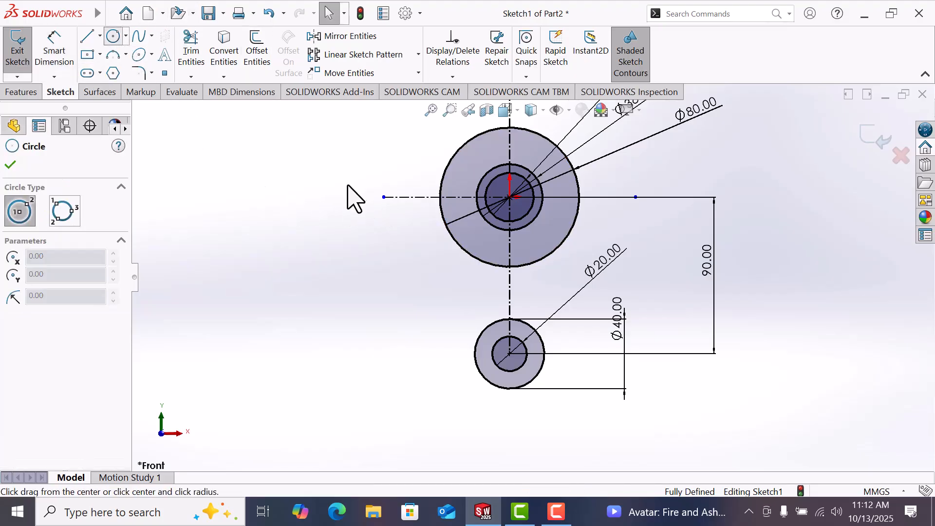
{"action": "left_click_drag", "start_coordinate": [384, 196], "coordinate": [383, 226]}
{"action": "left_click", "coordinate": [384, 197]}
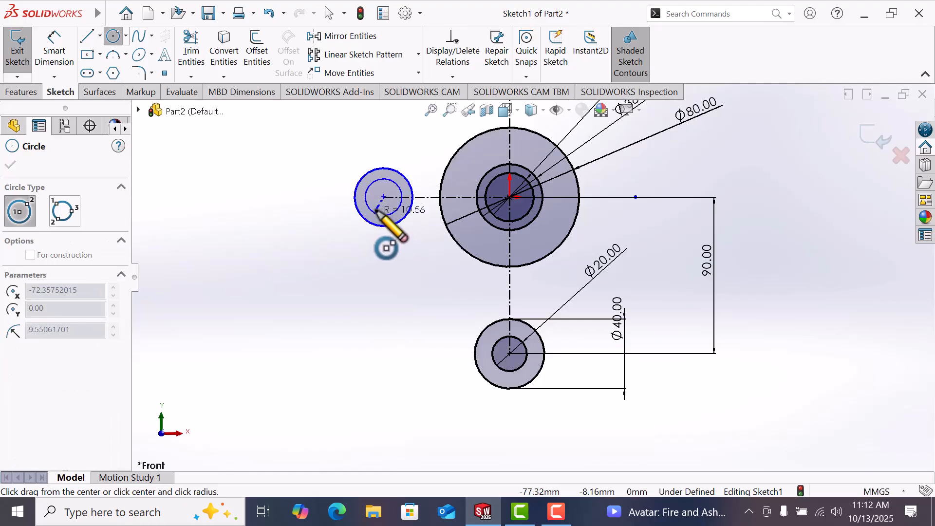
{"action": "left_click", "coordinate": [378, 210]}
{"action": "right_click", "coordinate": [378, 209]}
{"action": "left_click", "coordinate": [413, 222]}
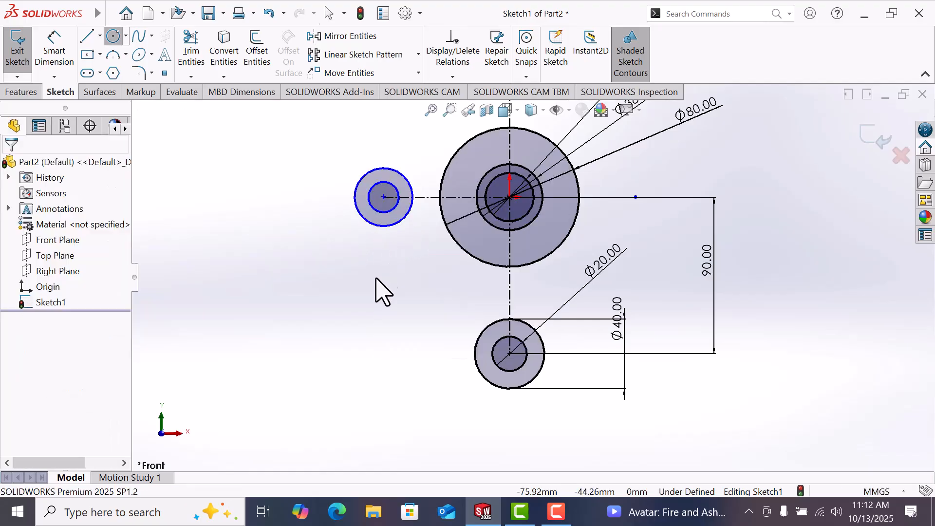
Step: Add an Equal relation between the outer circle of the left pair and the lower 40 mm circle
{"action": "left_click", "coordinate": [477, 343]}
{"action": "left_click", "coordinate": [401, 217], "text": "ctrl"}
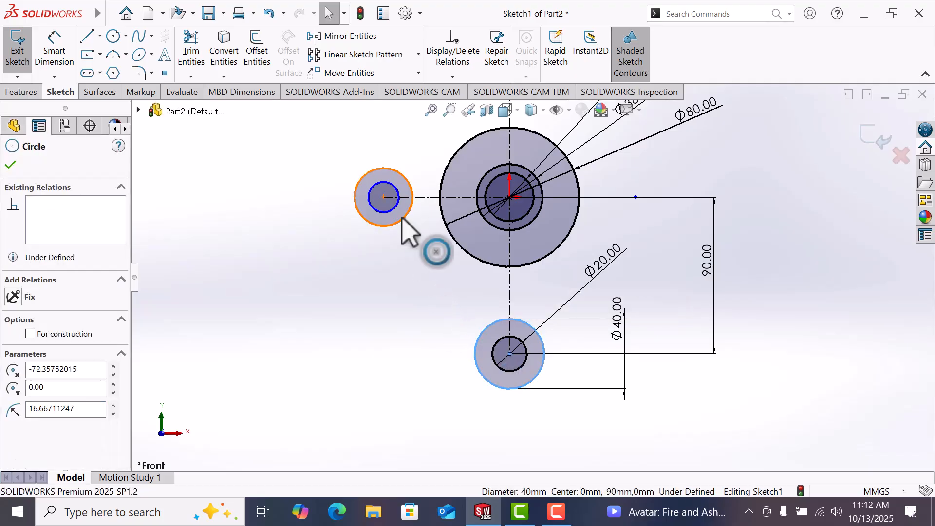
{"action": "left_click", "coordinate": [13, 408]}
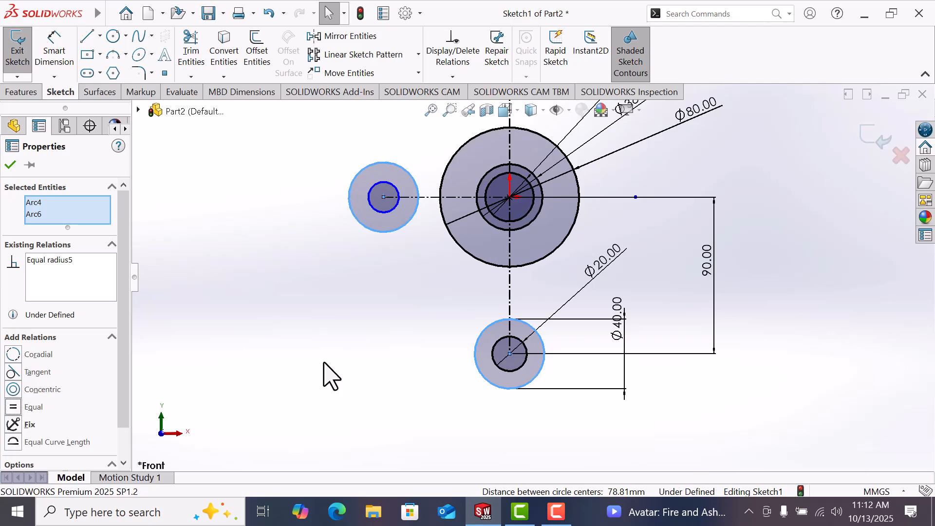
{"action": "left_click", "coordinate": [382, 277]}
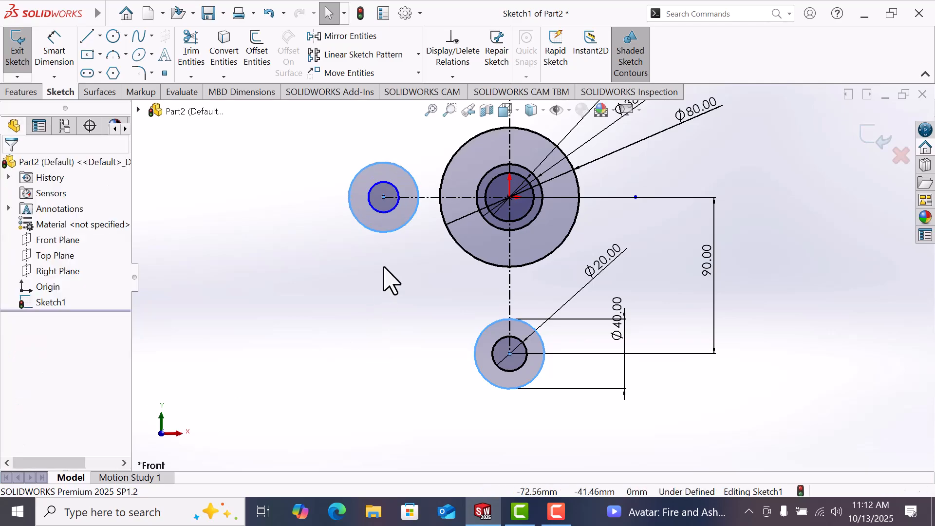
Step: Add an Equal relation between the inner circle of the left pair and the lower 20 mm circle
{"action": "left_click", "coordinate": [396, 211]}
{"action": "left_click", "coordinate": [502, 358], "text": "ctrl"}
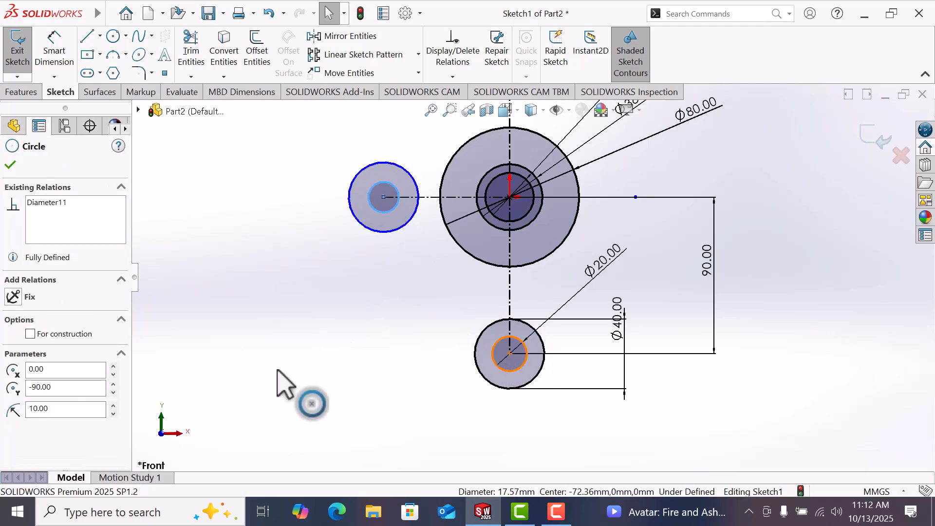
{"action": "left_click", "coordinate": [333, 336]}
Step: Dimension the horizontal distance between the origin and the centre of the left circle pair as 41 mm
{"action": "right_click_drag", "start_coordinate": [337, 308], "coordinate": [370, 254]}
{"action": "left_click", "coordinate": [510, 197]}
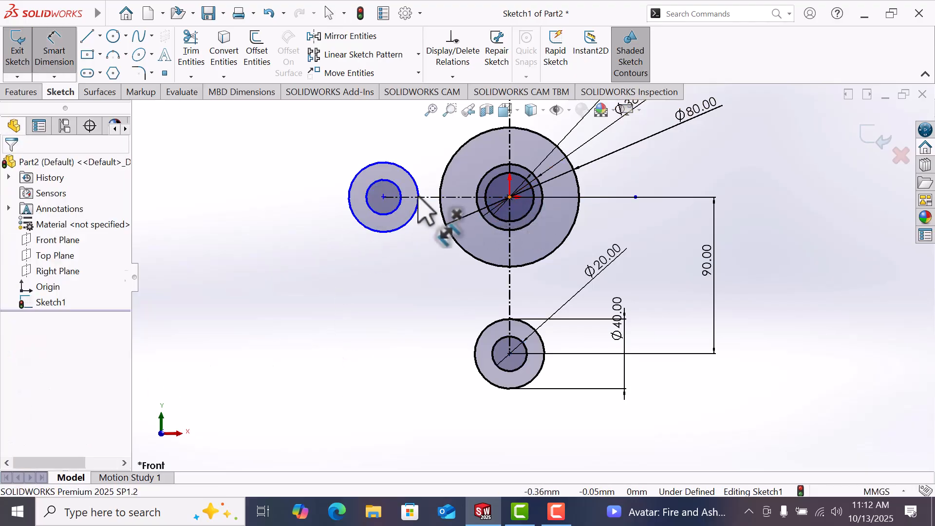
{"action": "left_click", "coordinate": [385, 198]}
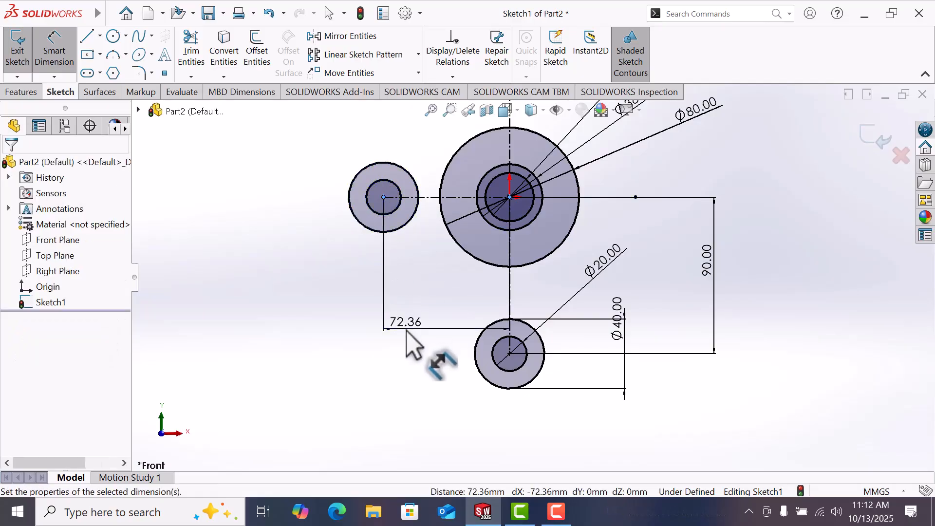
{"action": "left_click", "coordinate": [407, 330]}
{"action": "type", "text": "4"}
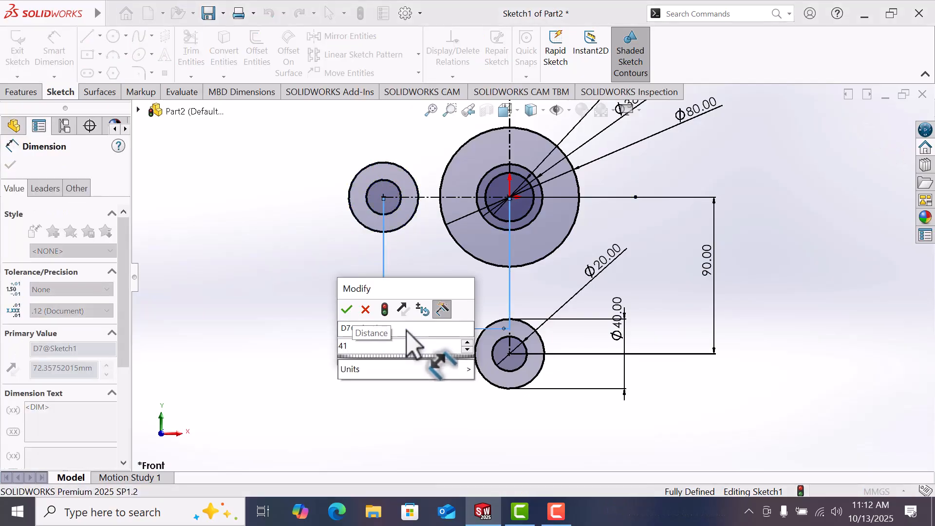
{"action": "type", "text": "1"}
{"action": "key", "text": "Return"}
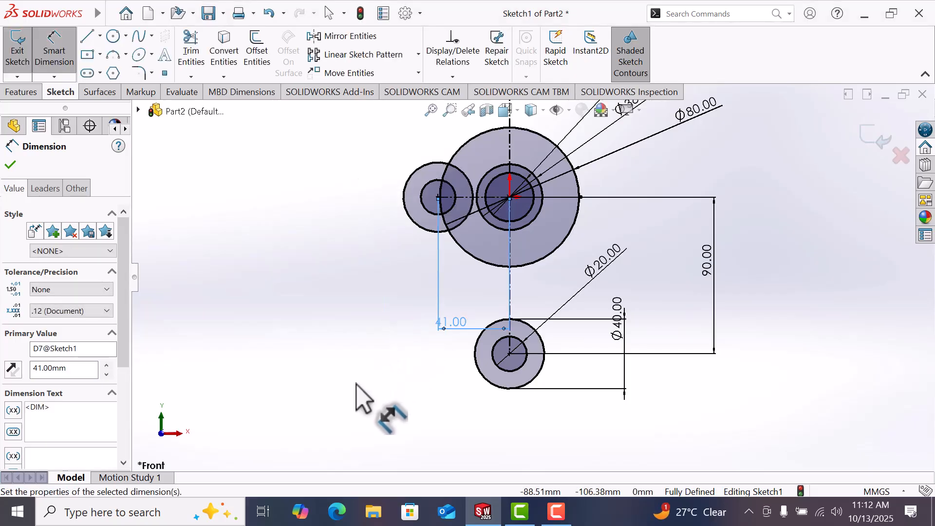
{"action": "key", "text": "Escape"}
{"action": "right_click", "coordinate": [357, 384]}
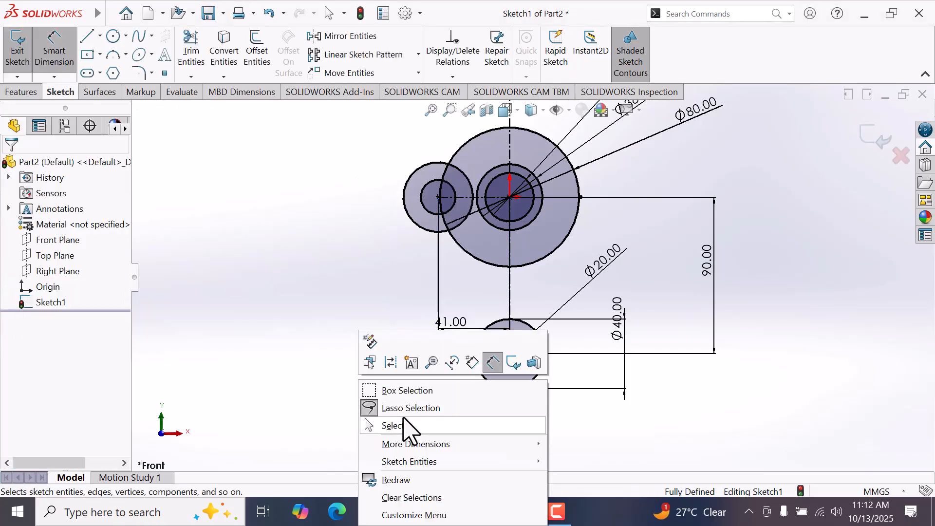
{"action": "left_click", "coordinate": [409, 426]}
Step: Sketch a concave three-point arc about 20 mm in radius joining the upper sides of the left outer circle and the 80 mm circle
{"action": "key", "text": "f"}
{"action": "scroll", "coordinate": [535, 274], "scroll_direction": "up", "scroll_amount": 1}
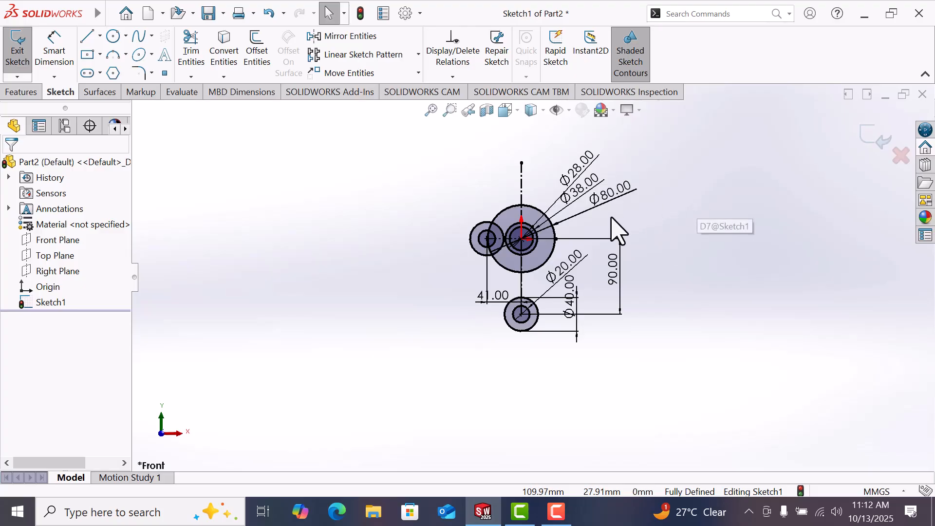
{"action": "scroll", "coordinate": [556, 150], "scroll_direction": "down", "scroll_amount": 2}
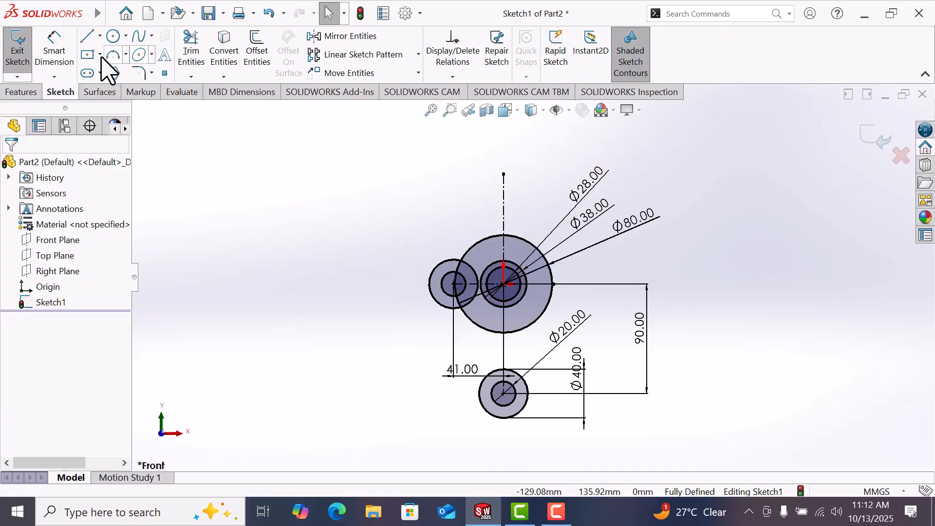
{"action": "scroll", "coordinate": [488, 266], "scroll_direction": "down", "scroll_amount": 4}
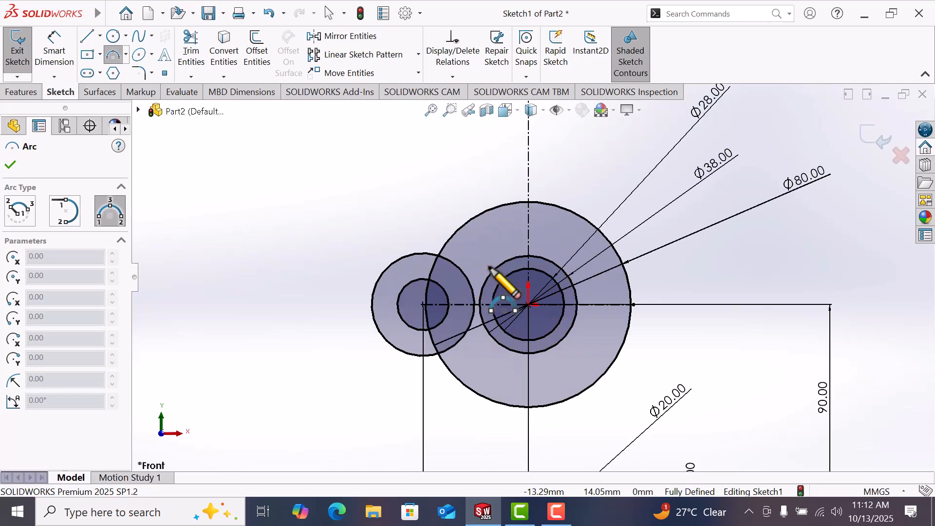
{"action": "scroll", "coordinate": [455, 258], "scroll_direction": "down", "scroll_amount": 1}
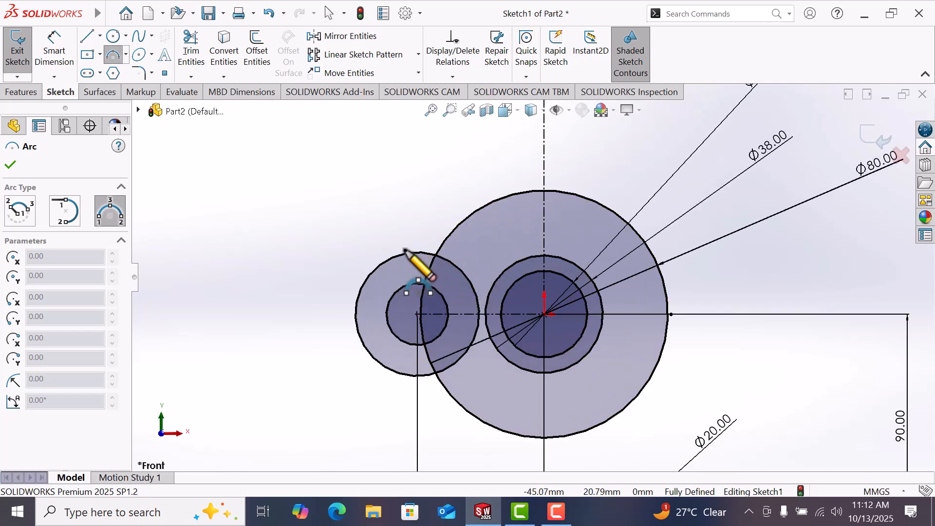
{"action": "left_click", "coordinate": [418, 251]}
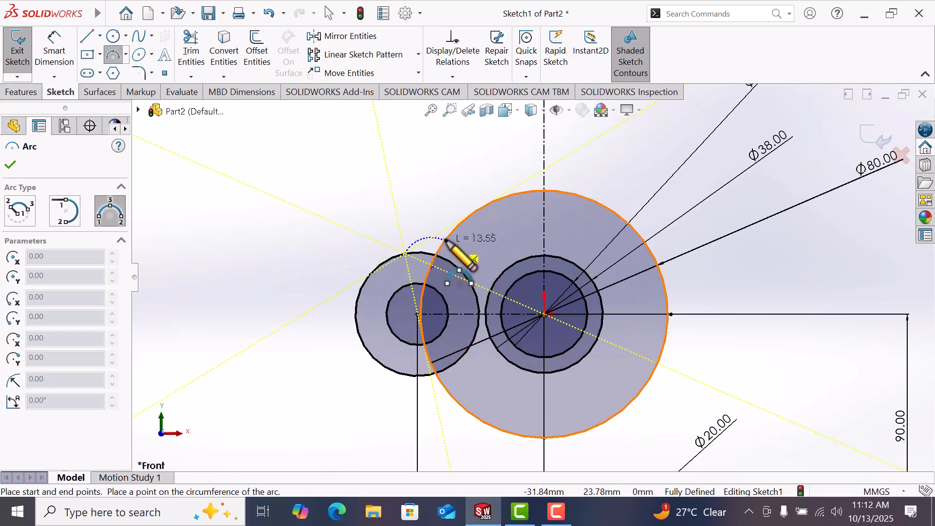
{"action": "left_click", "coordinate": [451, 232]}
{"action": "scroll", "coordinate": [419, 249], "scroll_direction": "down", "scroll_amount": 4}
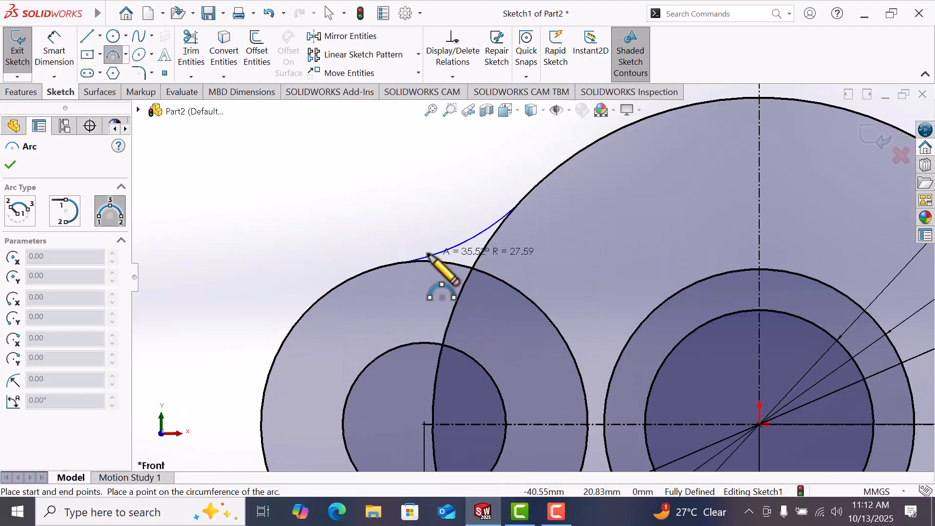
{"action": "scroll", "coordinate": [428, 254], "scroll_direction": "down", "scroll_amount": 3}
{"action": "left_click", "coordinate": [499, 252]}
{"action": "right_click", "coordinate": [534, 261]}
{"action": "left_click", "coordinate": [535, 262]}
Step: Sketch a three-point arc about 29 mm in radius from the lower left of the 80 mm circle to the lower 40 mm circle
{"action": "scroll", "coordinate": [409, 277], "scroll_direction": "up", "scroll_amount": 5}
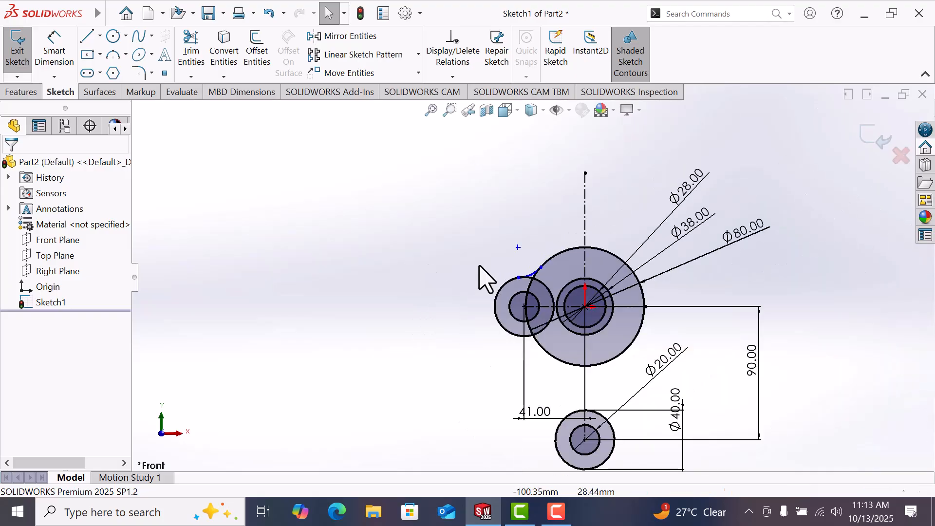
{"action": "scroll", "coordinate": [628, 343], "scroll_direction": "down", "scroll_amount": 2}
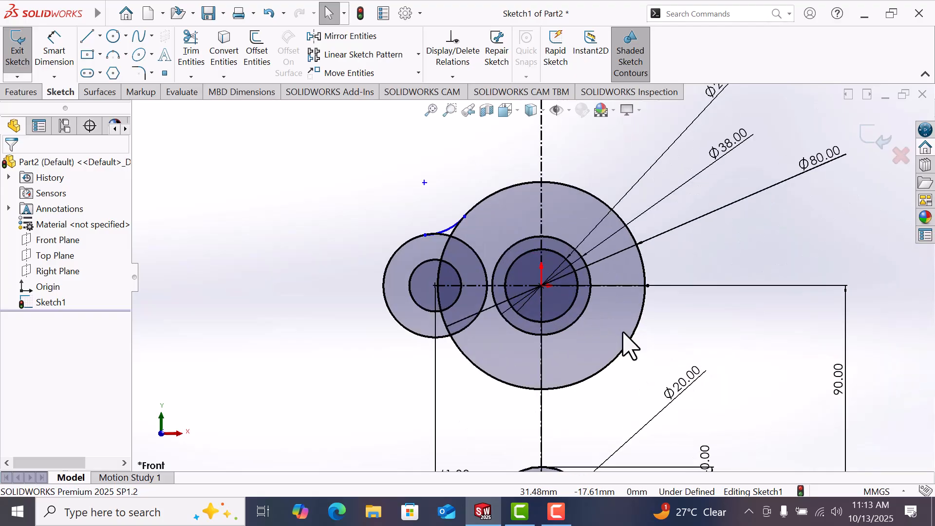
{"action": "scroll", "coordinate": [551, 340], "scroll_direction": "up", "scroll_amount": 2}
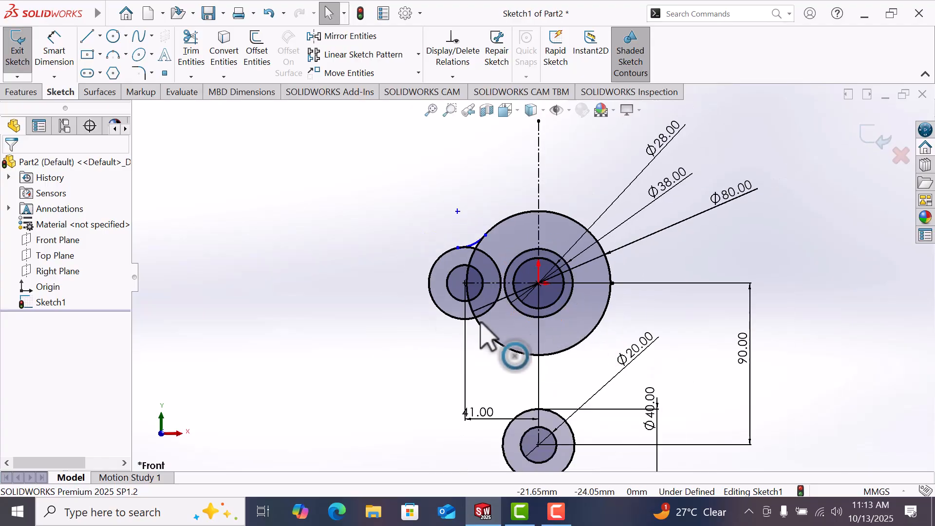
{"action": "left_click", "coordinate": [114, 57]}
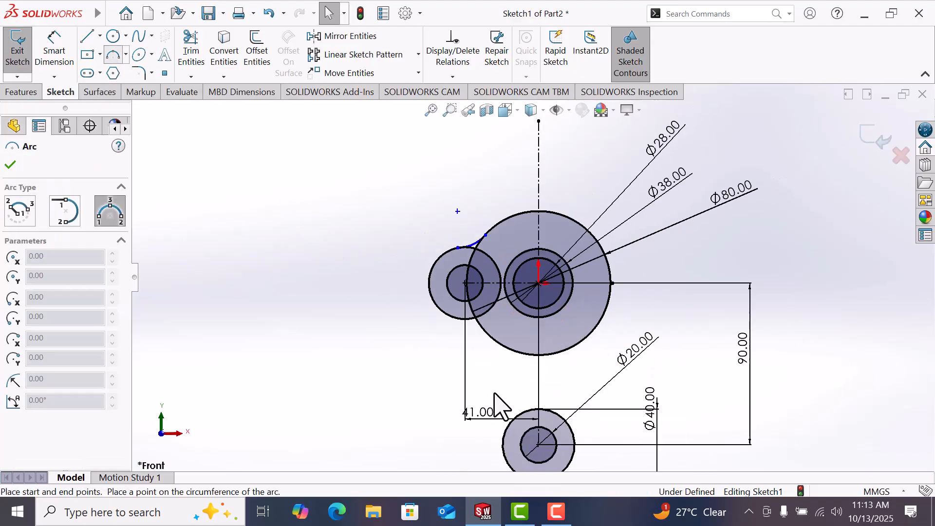
{"action": "left_click", "coordinate": [517, 416]}
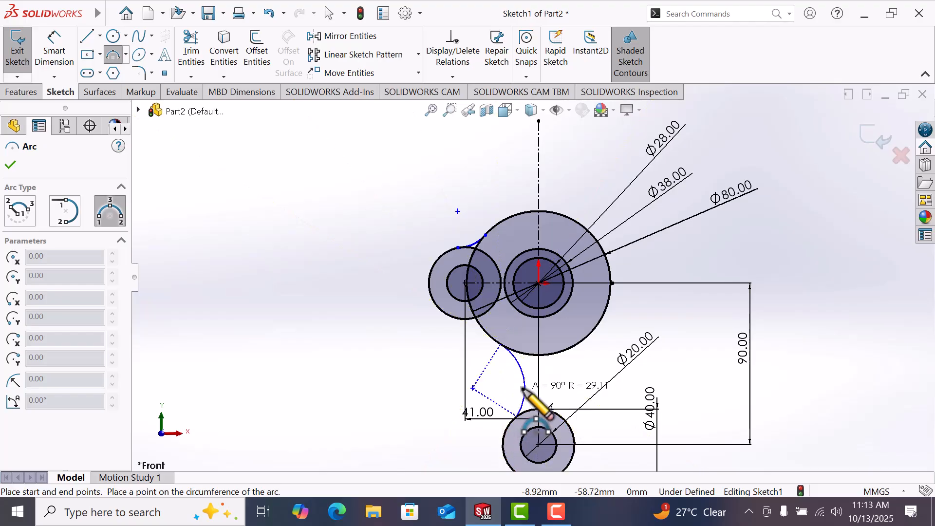
{"action": "left_click", "coordinate": [523, 388]}
{"action": "right_click", "coordinate": [524, 387]}
{"action": "left_click", "coordinate": [551, 393]}
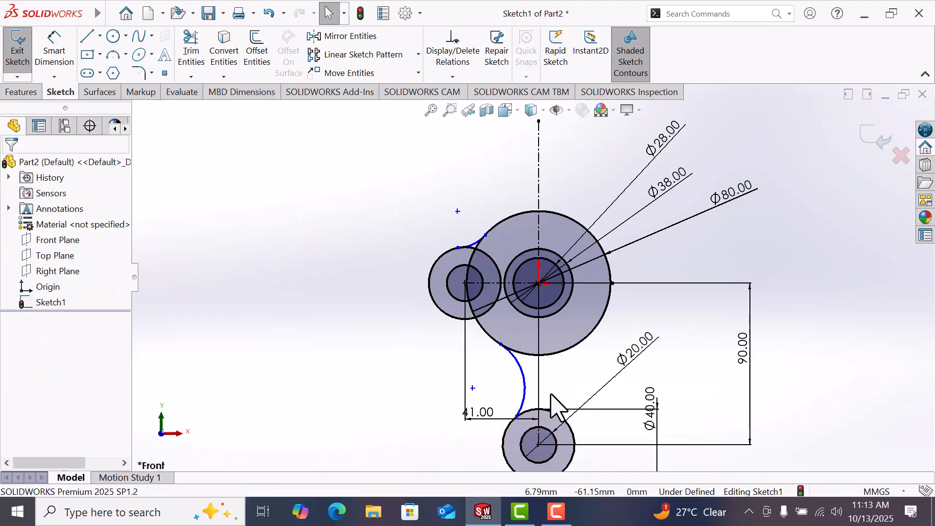
Step: Sketch a three-point arc bulging outward from the upper right of the 80 mm circle to the right side of the lower 40 mm circle
{"action": "left_click", "coordinate": [113, 55]}
{"action": "scroll", "coordinate": [611, 272], "scroll_direction": "up", "scroll_amount": 2}
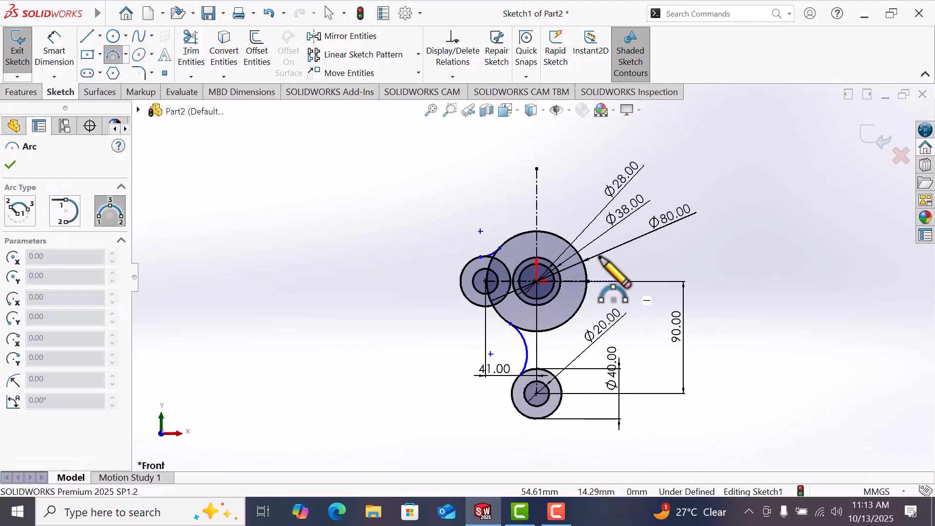
{"action": "left_click", "coordinate": [567, 242]}
{"action": "left_click", "coordinate": [559, 407]}
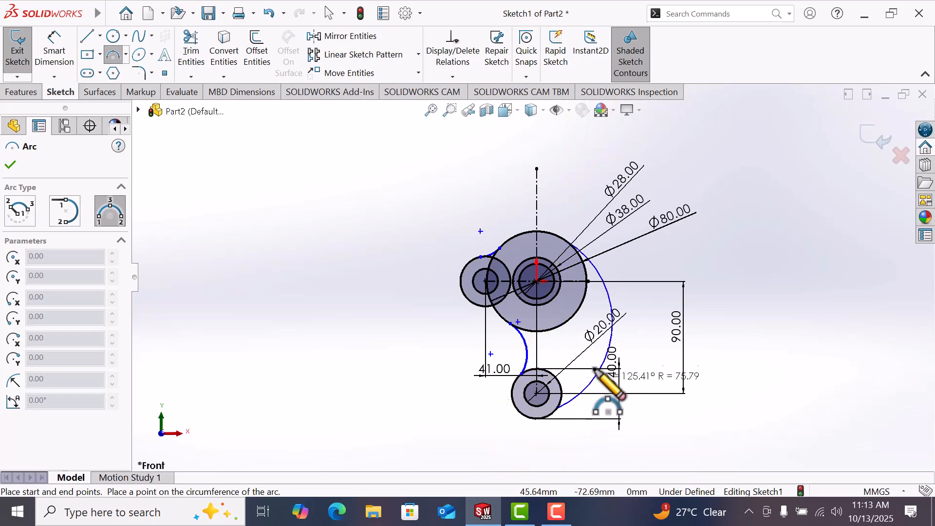
{"action": "left_click", "coordinate": [601, 351]}
{"action": "right_click", "coordinate": [599, 365]}
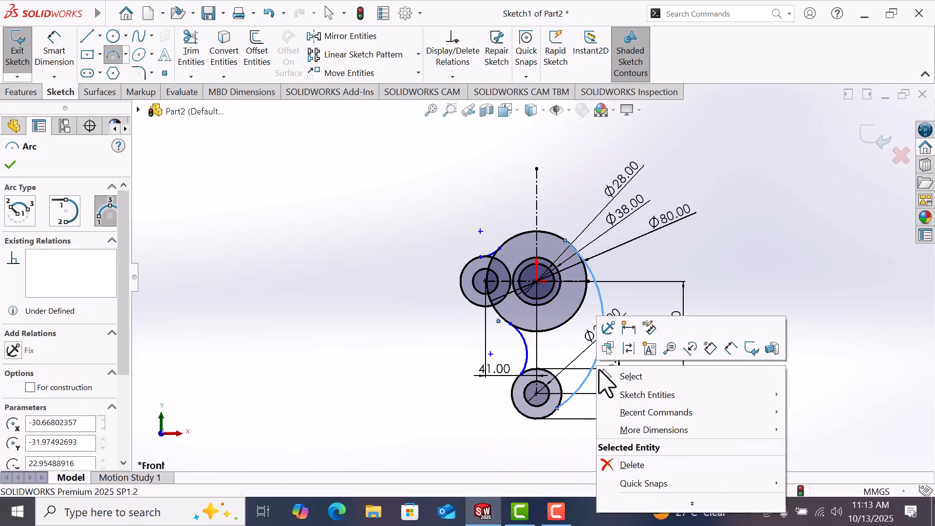
{"action": "left_click", "coordinate": [635, 377]}
Step: Add a tangent relation between the concave upper-left connecting arc and the 80 mm circle
{"action": "scroll", "coordinate": [541, 277], "scroll_direction": "down", "scroll_amount": 10}
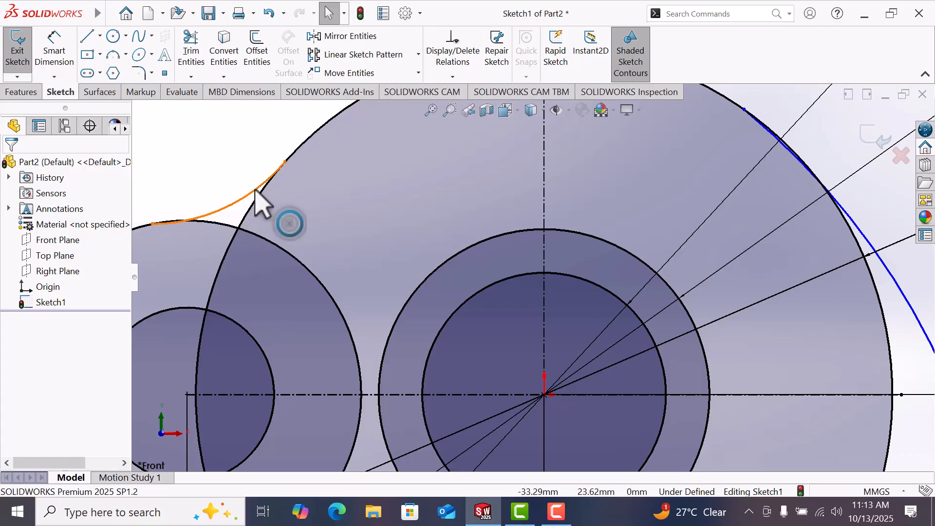
{"action": "left_click", "coordinate": [255, 191]}
{"action": "left_click", "coordinate": [257, 200], "text": "ctrl"}
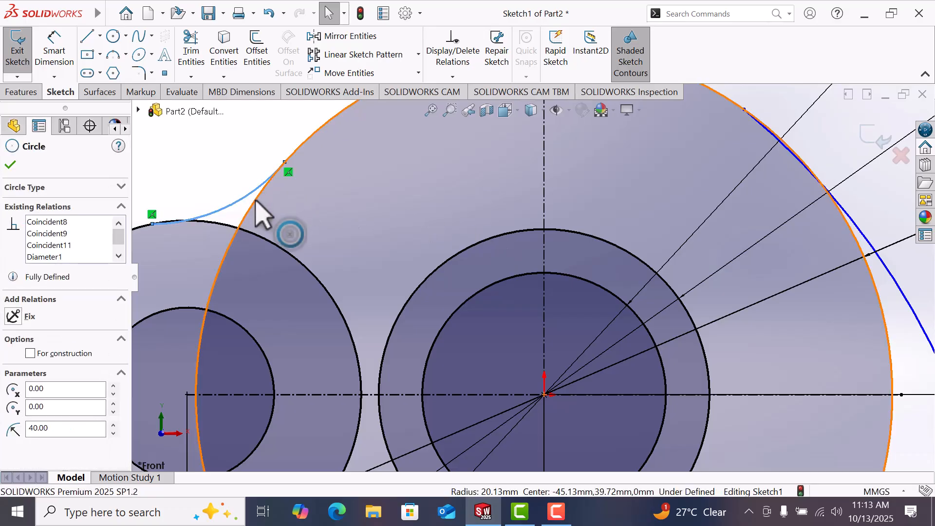
{"action": "left_click", "coordinate": [14, 372]}
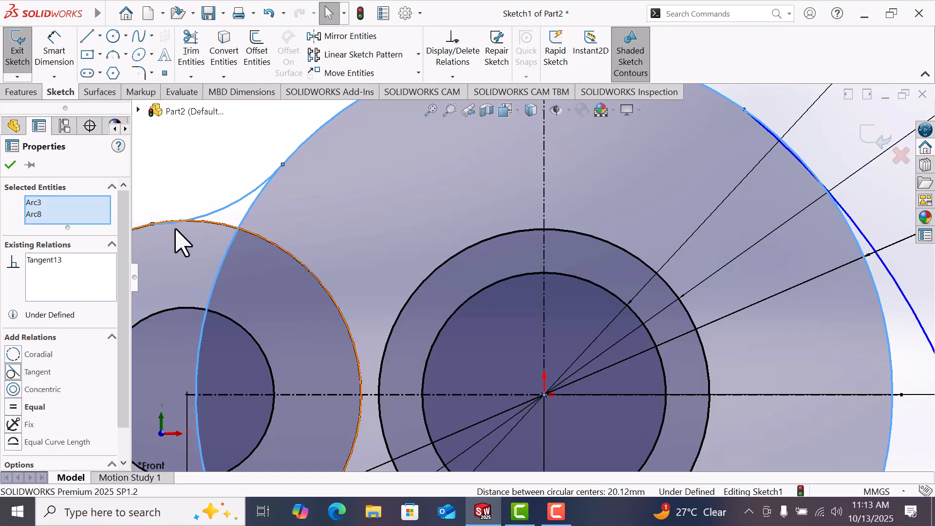
{"action": "left_click", "coordinate": [198, 197]}
Step: Make the upper-left connecting arc tangent to the outer circle of the left pair as well
{"action": "left_click", "coordinate": [217, 213]}
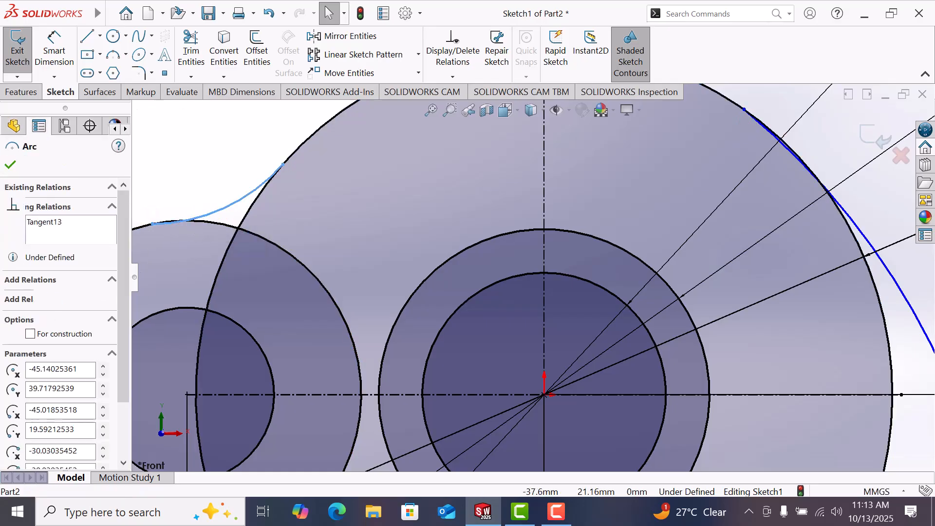
{"action": "left_click", "coordinate": [218, 221]}
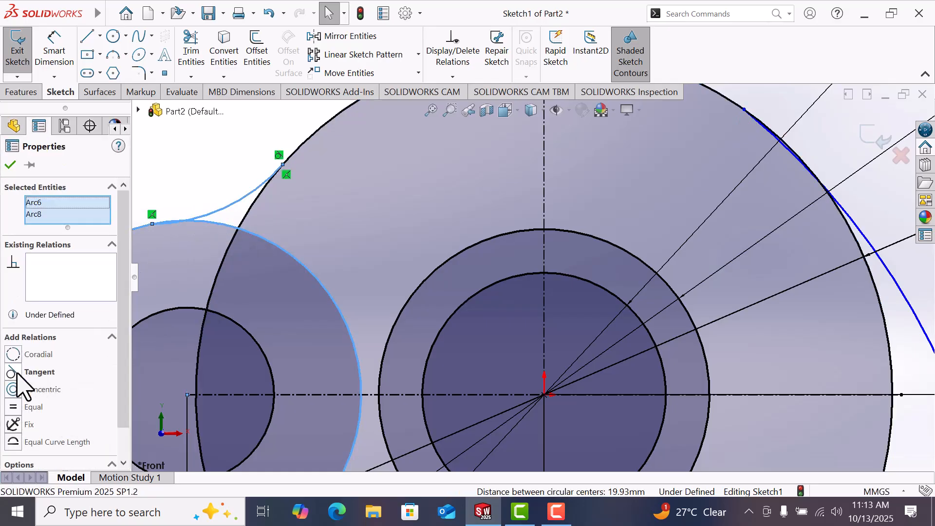
{"action": "left_click", "coordinate": [15, 371]}
{"action": "left_click", "coordinate": [202, 199]}
Step: Dimension the radius of the upper-left connecting arc as 9 mm
{"action": "key", "text": "z"}
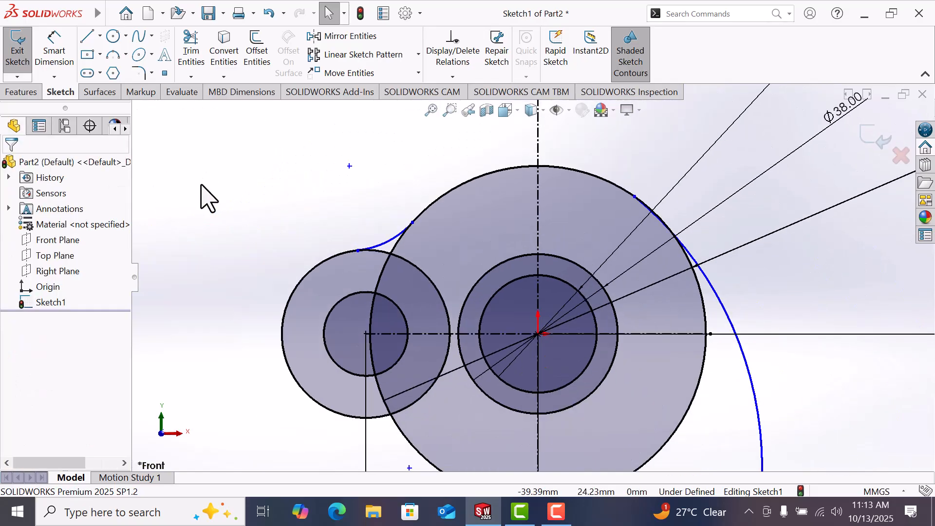
{"action": "right_click_drag", "start_coordinate": [181, 209], "coordinate": [162, 111]}
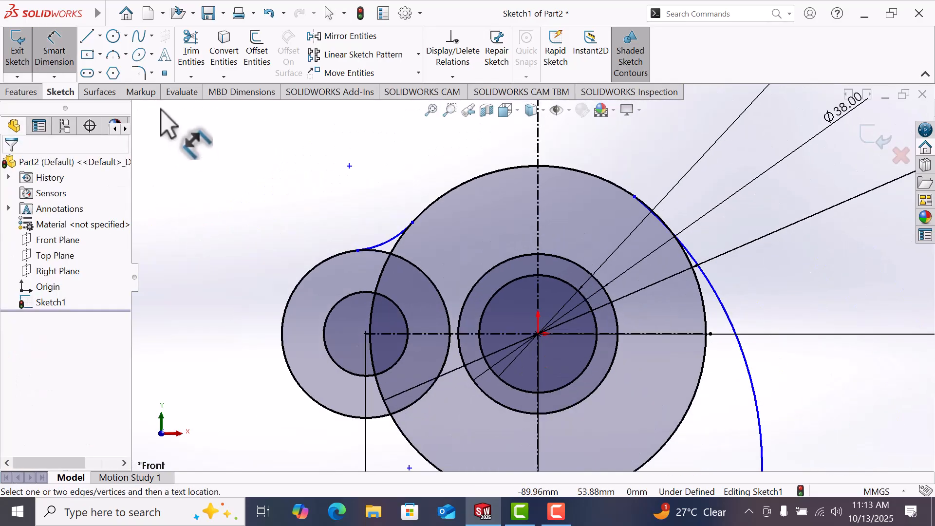
{"action": "left_click", "coordinate": [388, 241]}
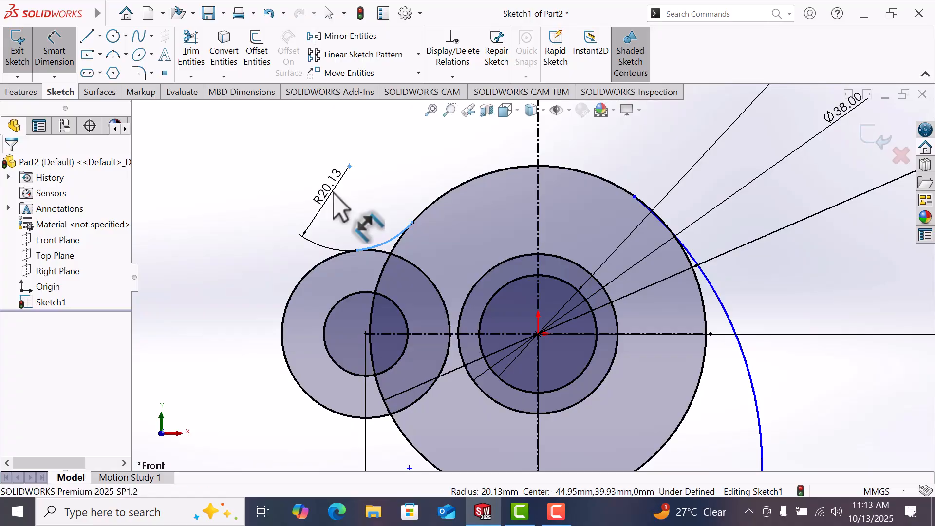
{"action": "left_click", "coordinate": [334, 194]}
{"action": "key", "text": "Return"}
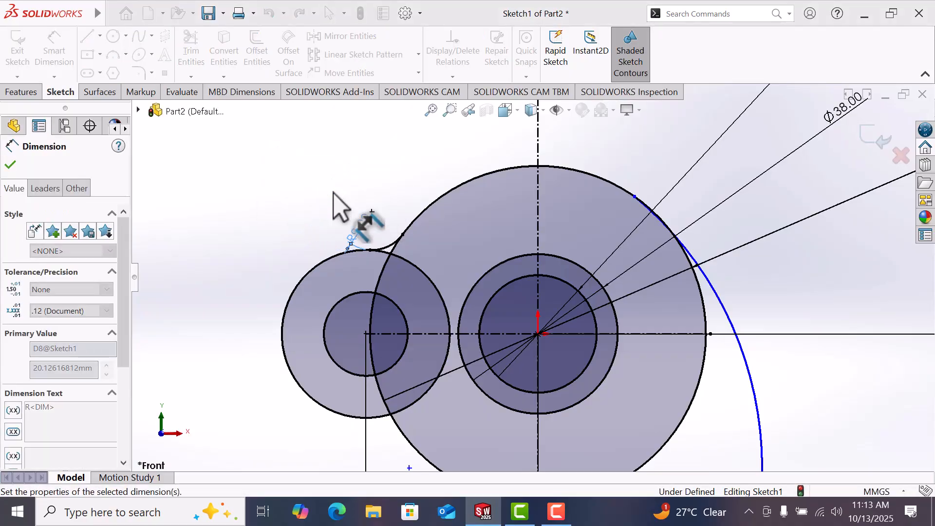
{"action": "left_click", "coordinate": [743, 211]}
Step: Dimension the radius of the concave arc between the 80 mm circle and the lower 40 mm circle as 20 mm
{"action": "scroll", "coordinate": [742, 217], "scroll_direction": "up", "scroll_amount": 5}
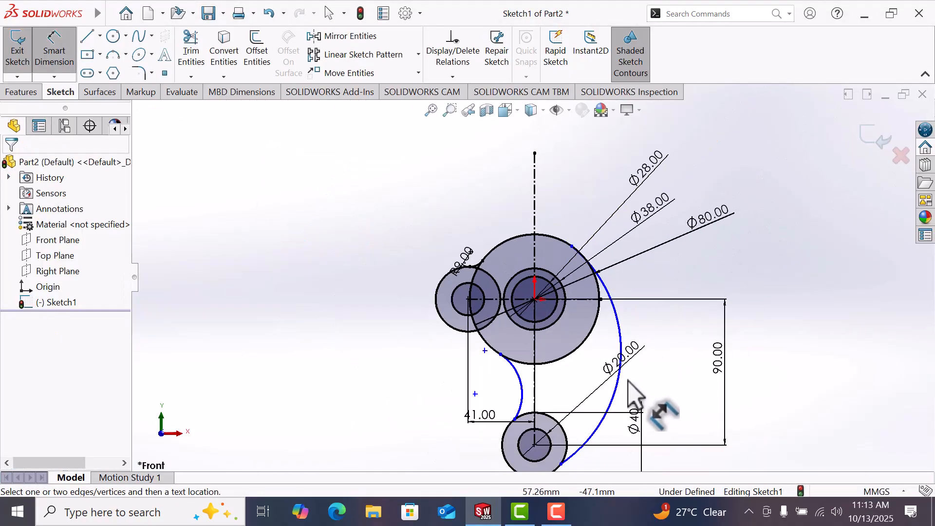
{"action": "scroll", "coordinate": [630, 384], "scroll_direction": "down", "scroll_amount": 3}
{"action": "scroll", "coordinate": [599, 375], "scroll_direction": "up", "scroll_amount": 2}
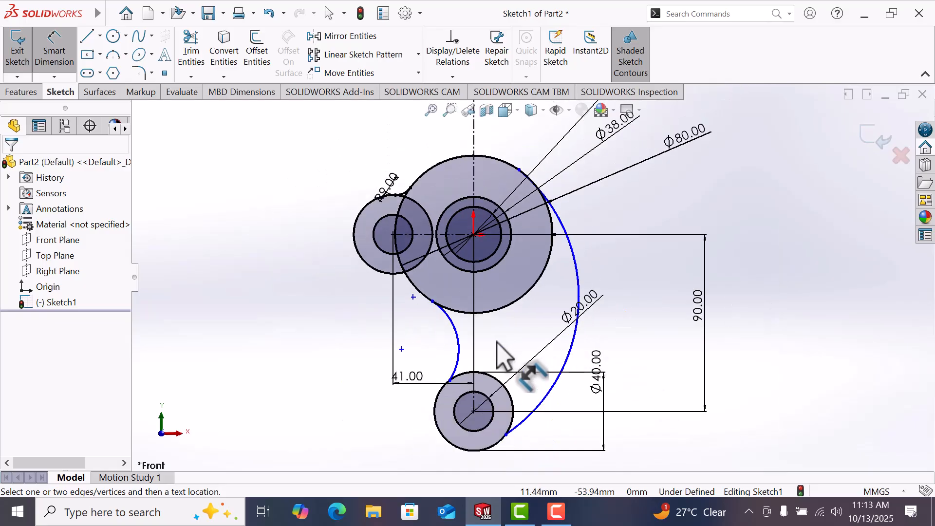
{"action": "scroll", "coordinate": [438, 381], "scroll_direction": "down", "scroll_amount": 1}
{"action": "left_click", "coordinate": [468, 335]}
{"action": "left_click", "coordinate": [436, 346]}
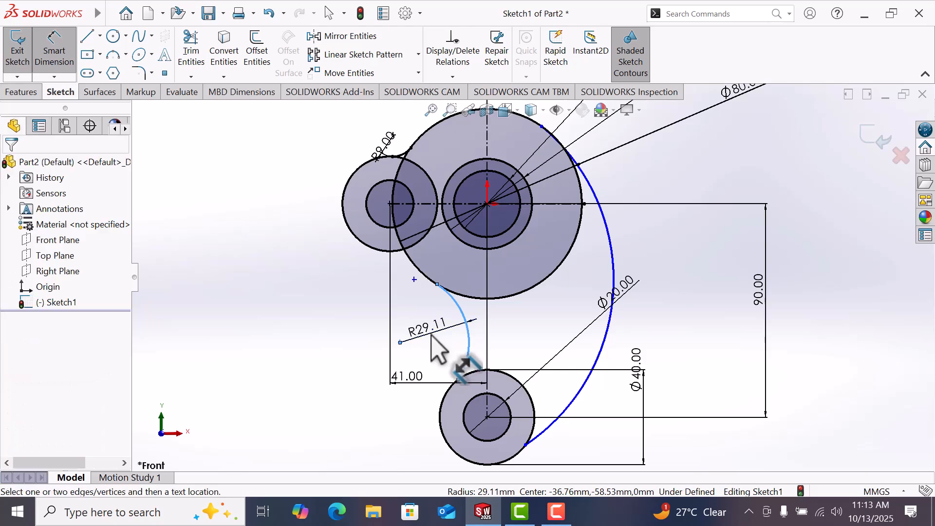
{"action": "type", "text": "20"}
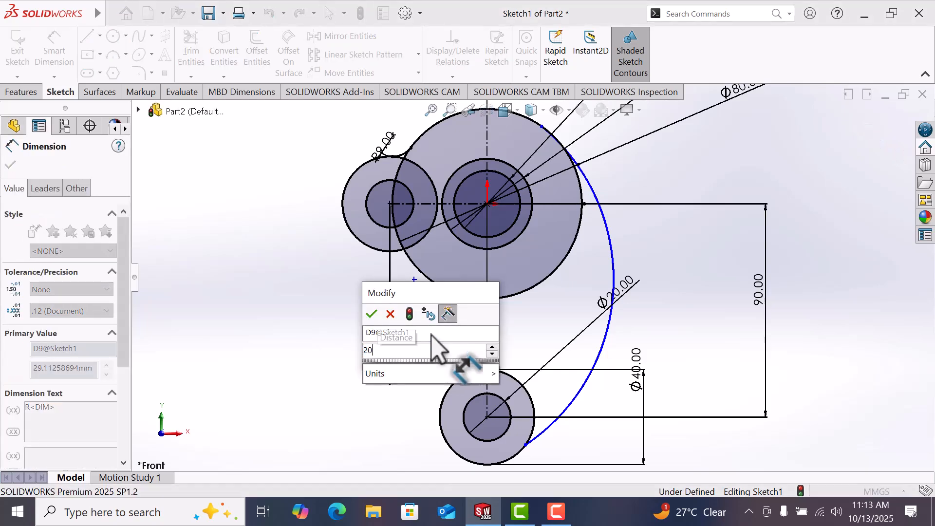
{"action": "key", "text": "Return"}
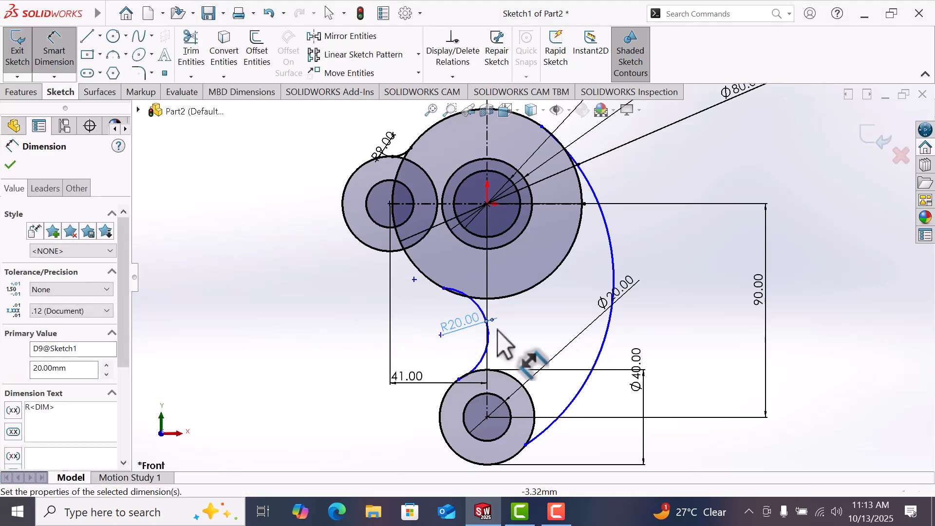
{"action": "left_click", "coordinate": [679, 288]}
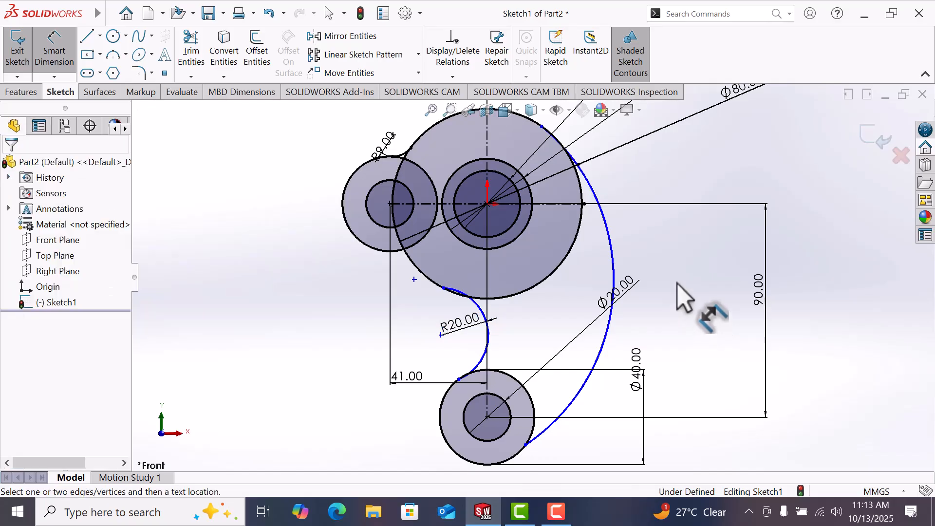
Step: Dimension the radius of the large outward-bulging arc on the right side as 95 mm and finish dimensioning
{"action": "left_click", "coordinate": [609, 325]}
{"action": "left_click", "coordinate": [691, 318]}
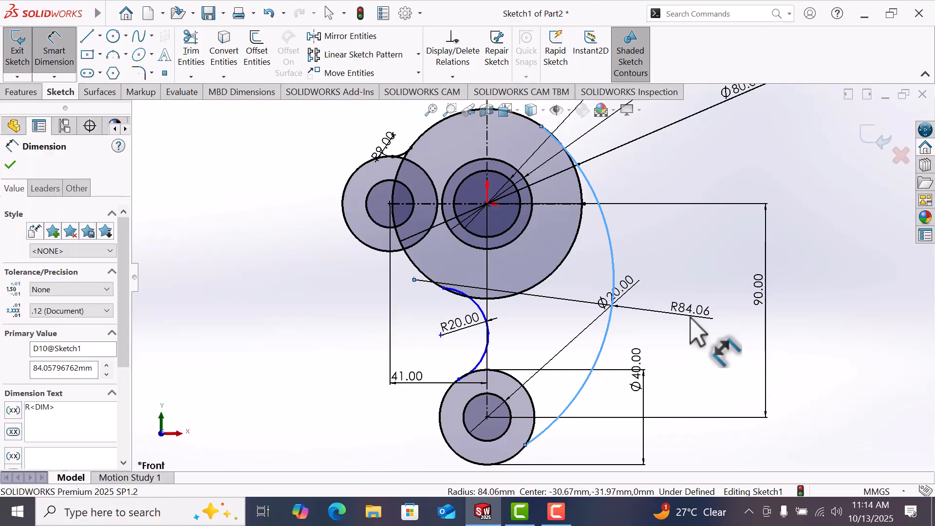
{"action": "type", "text": "95"}
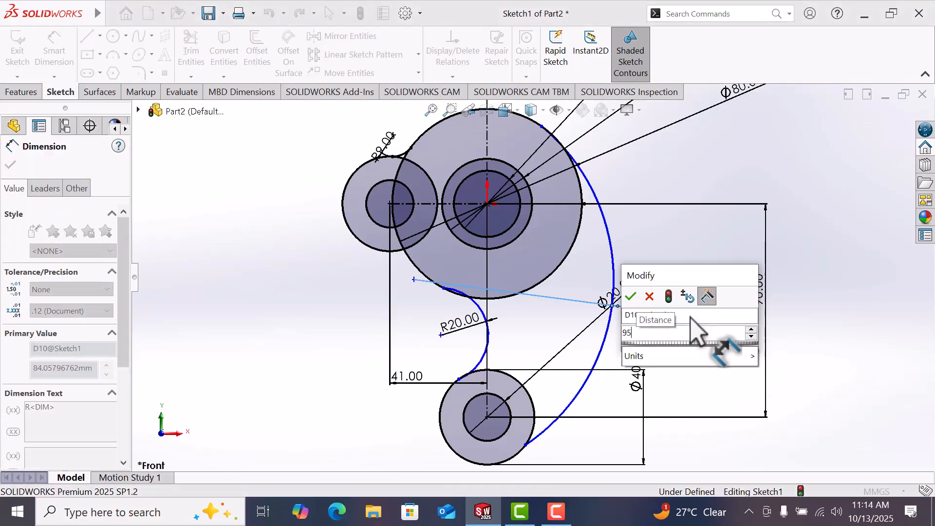
{"action": "key", "text": "Return"}
{"action": "left_click", "coordinate": [709, 189]}
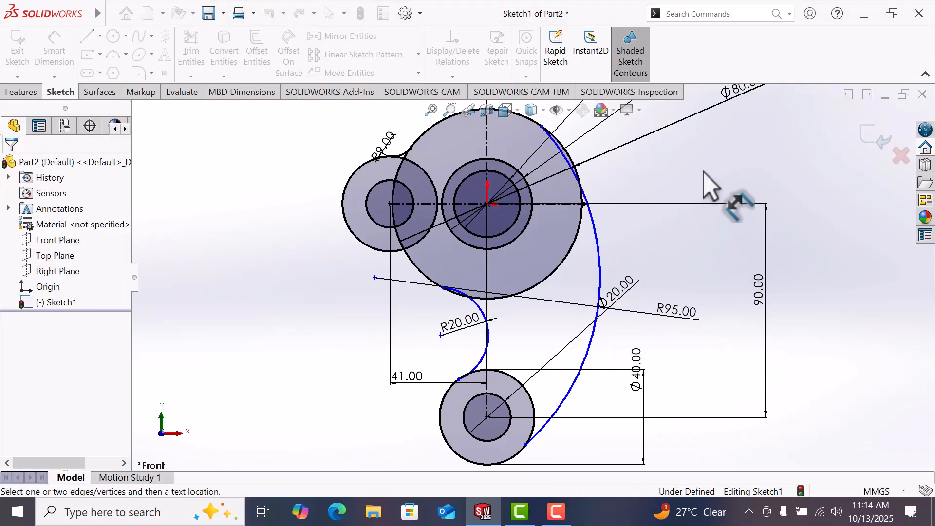
{"action": "right_click", "coordinate": [703, 171]}
{"action": "left_click", "coordinate": [741, 216]}
Step: Add a tangent relation between the 20 mm radius arc and the 80 mm circle
{"action": "scroll", "coordinate": [453, 302], "scroll_direction": "down", "scroll_amount": 8}
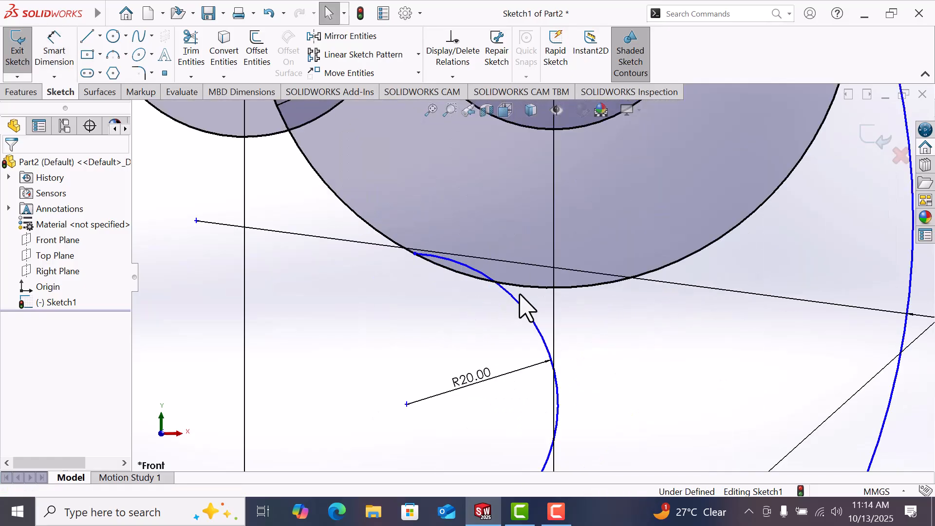
{"action": "left_click", "coordinate": [532, 312]}
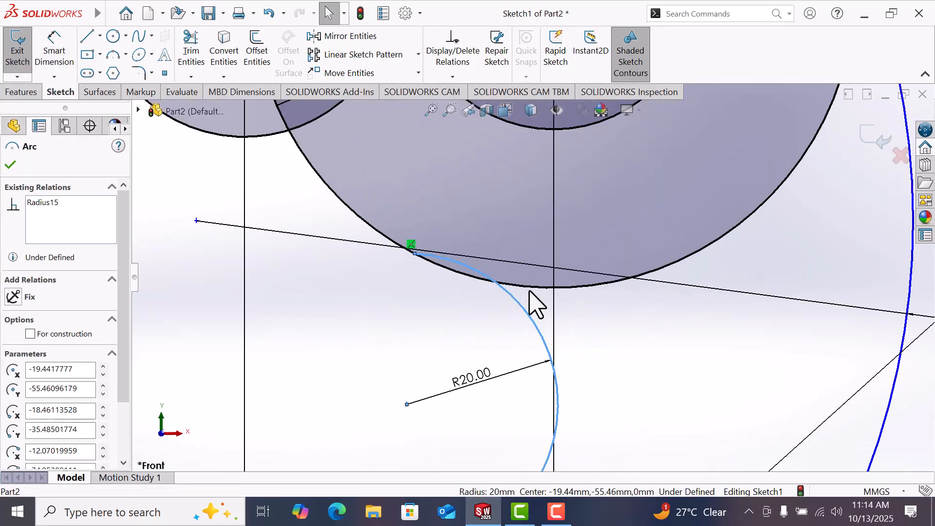
{"action": "left_click", "coordinate": [534, 291], "text": "ctrl"}
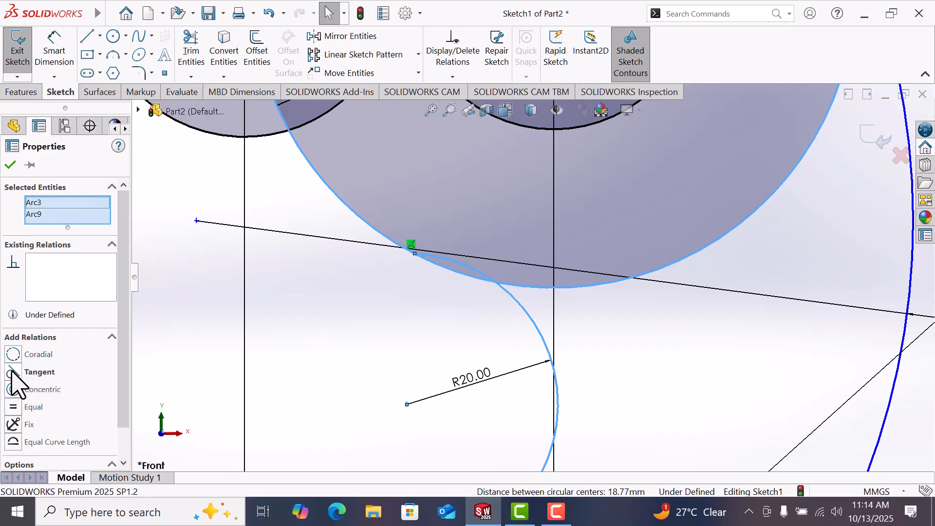
{"action": "left_click", "coordinate": [33, 372]}
{"action": "left_click", "coordinate": [381, 354]}
{"action": "scroll", "coordinate": [381, 354], "scroll_direction": "up", "scroll_amount": 5}
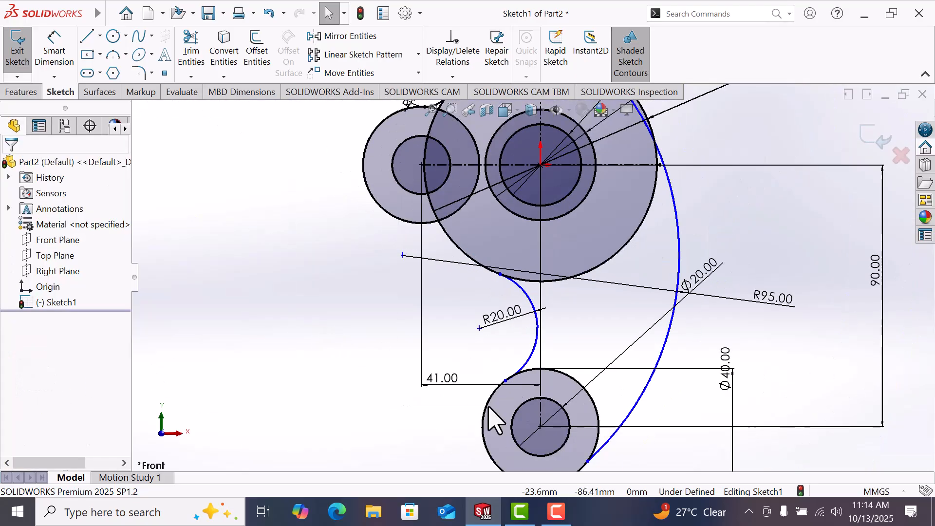
Step: Add a tangent relation between the 20 mm radius arc and the lower 40 mm circle
{"action": "left_click", "coordinate": [526, 368]}
{"action": "left_click", "coordinate": [534, 370]}
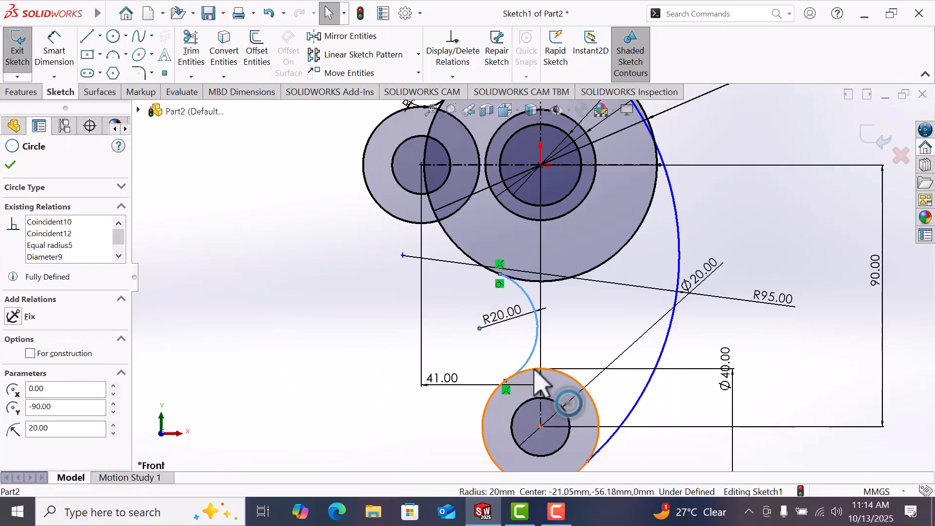
{"action": "left_click", "coordinate": [11, 373]}
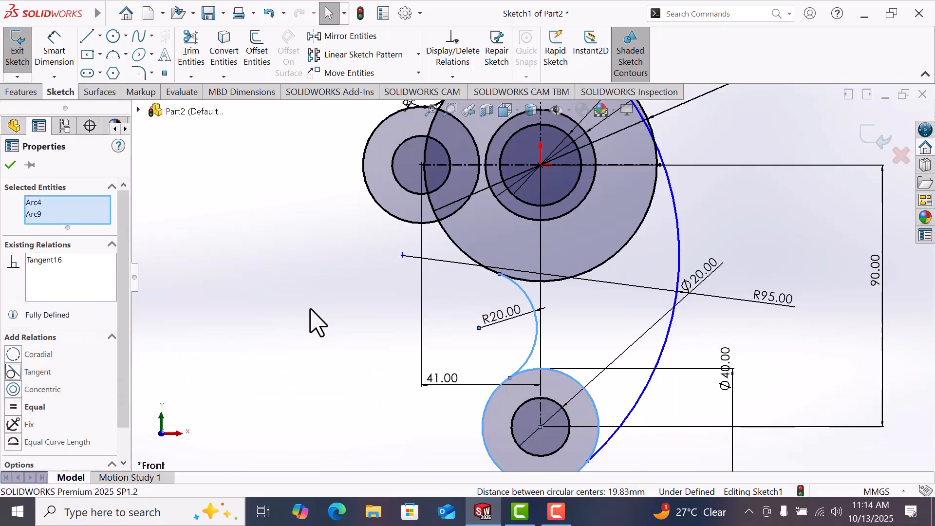
{"action": "left_click", "coordinate": [311, 321]}
{"action": "scroll", "coordinate": [626, 203], "scroll_direction": "up", "scroll_amount": 4}
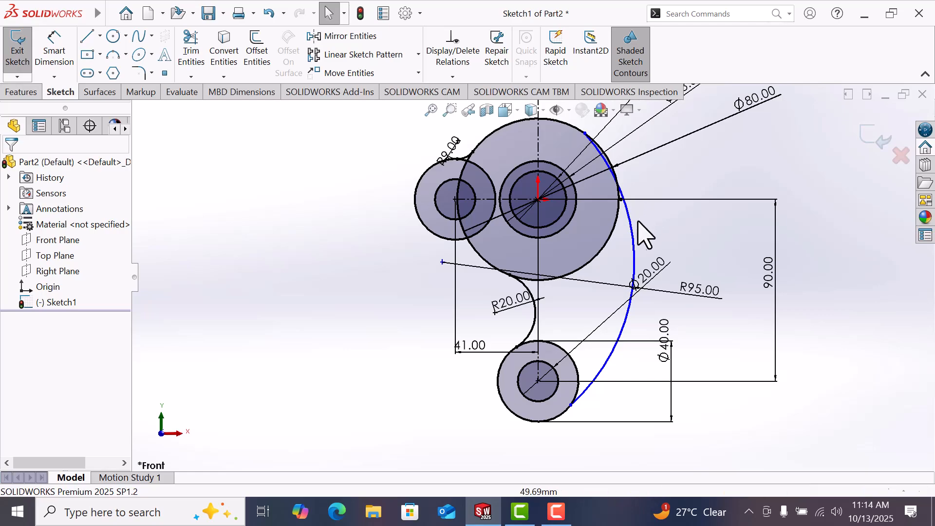
Step: Add a tangent relation between the 95 mm radius arc and the 80 mm circle
{"action": "left_click", "coordinate": [634, 227]}
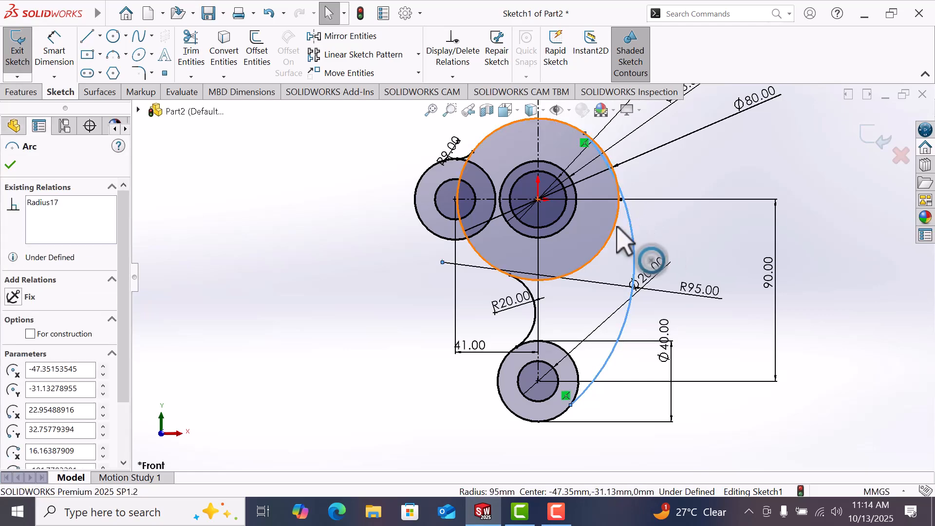
{"action": "left_click", "coordinate": [617, 226], "text": "ctrl"}
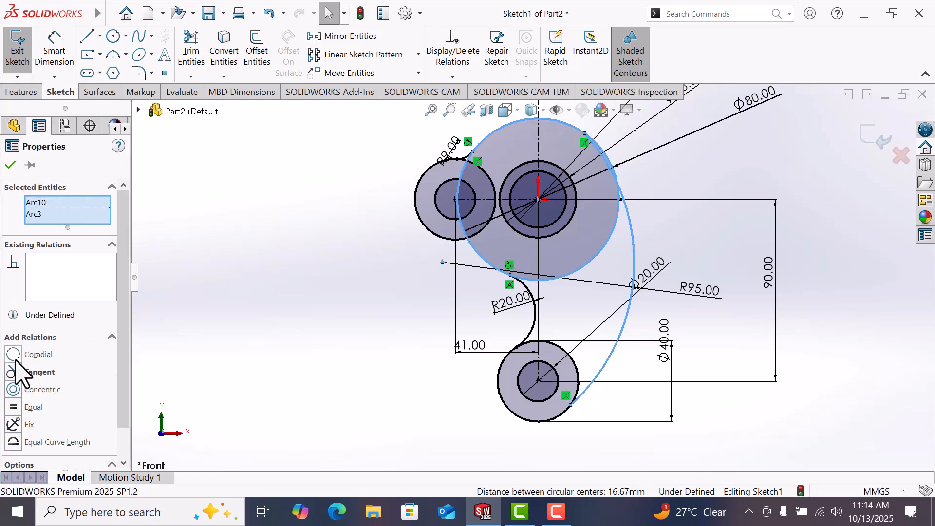
{"action": "left_click", "coordinate": [10, 374]}
{"action": "left_click", "coordinate": [246, 277]}
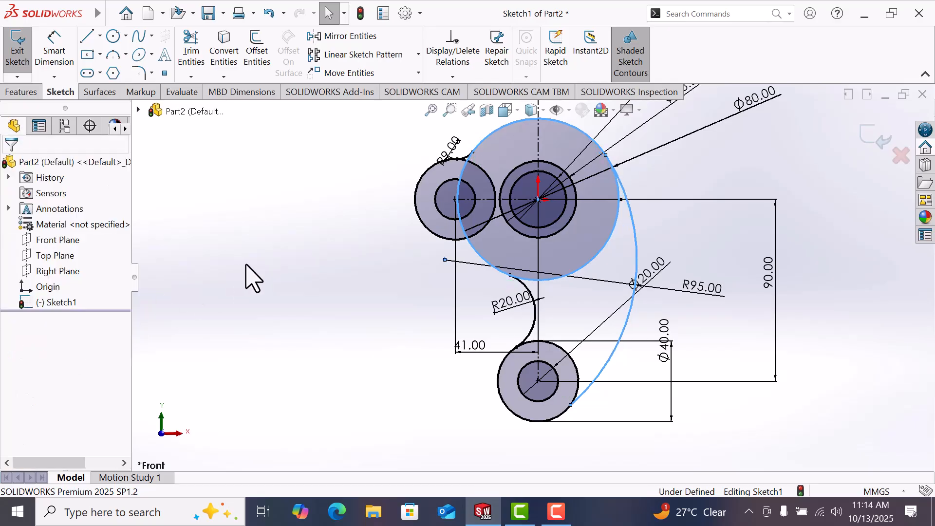
Step: Add a tangent relation between the 95 mm radius arc and the lower 40 mm circle
{"action": "left_click", "coordinate": [591, 384]}
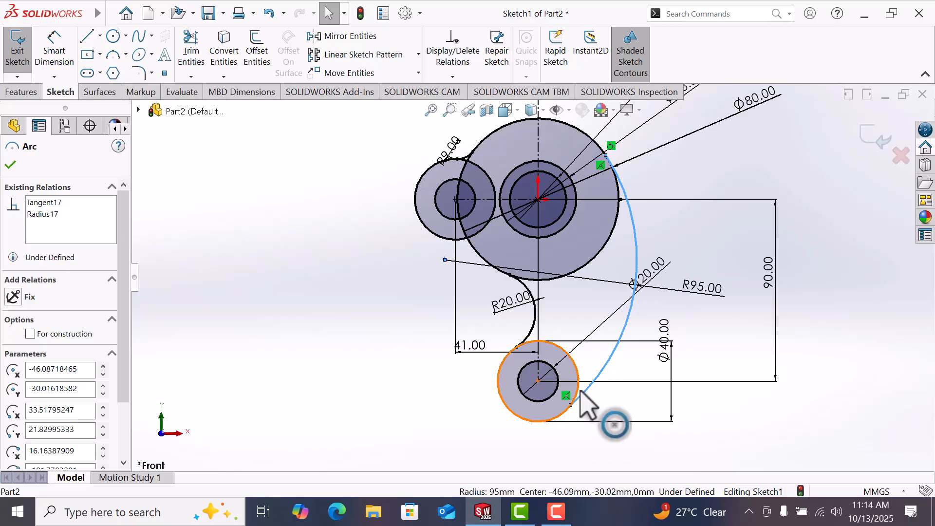
{"action": "left_click", "coordinate": [579, 392], "text": "ctrl"}
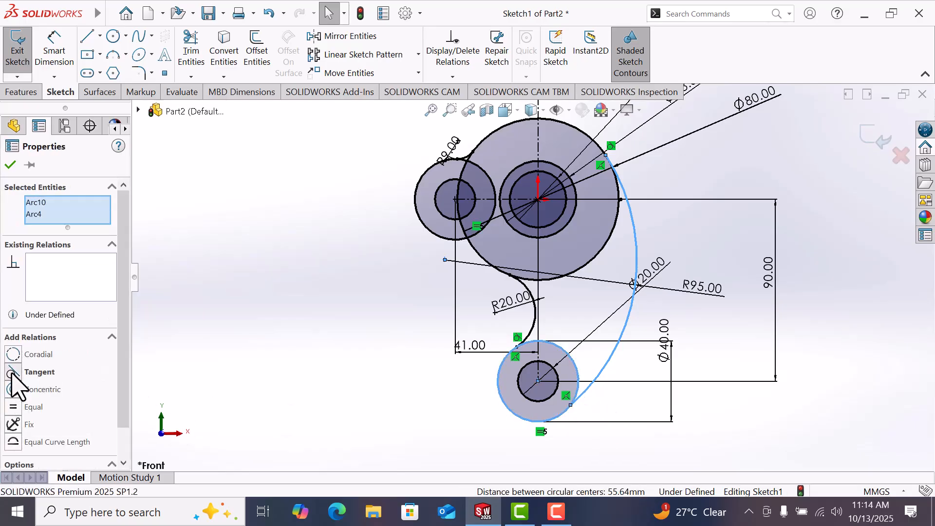
{"action": "left_click", "coordinate": [13, 372]}
{"action": "key", "text": "Escape"}
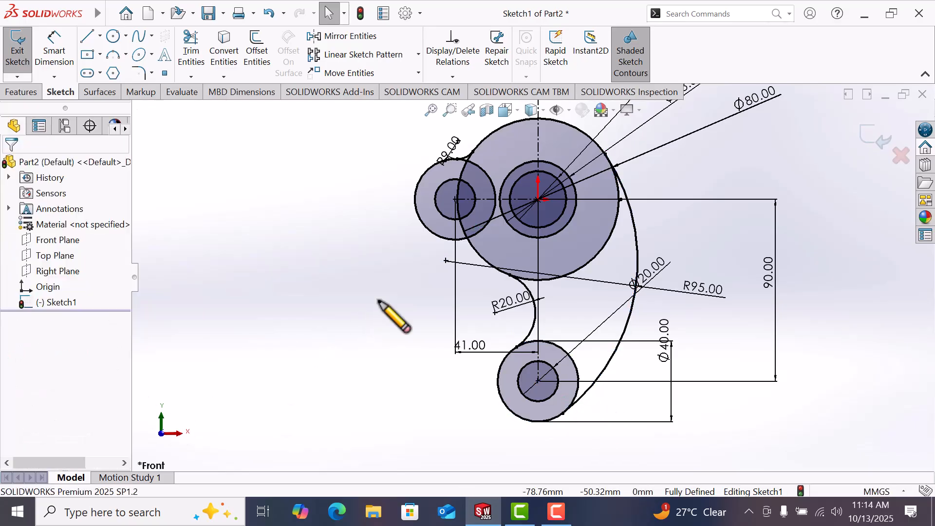
Step: Trim to closest the overlapping segments of the left 40 mm circle and the 80 mm circle around the upper 9 mm arc
{"action": "scroll", "coordinate": [497, 150], "scroll_direction": "down", "scroll_amount": 5}
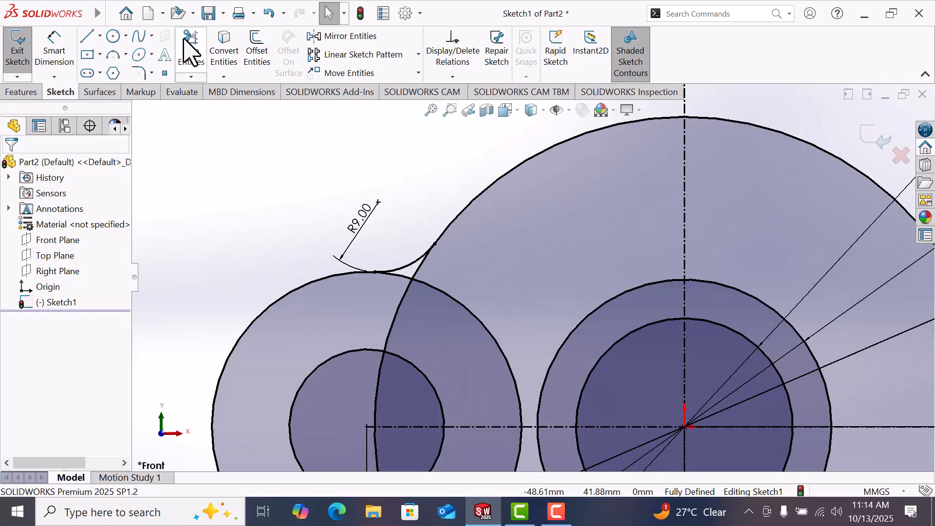
{"action": "left_click", "coordinate": [186, 43]}
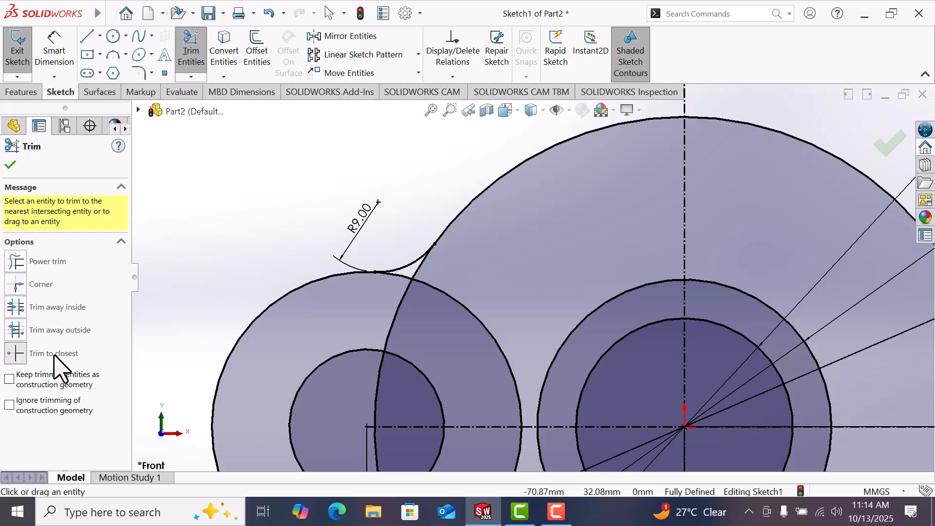
{"action": "scroll", "coordinate": [369, 370], "scroll_direction": "down", "scroll_amount": 3}
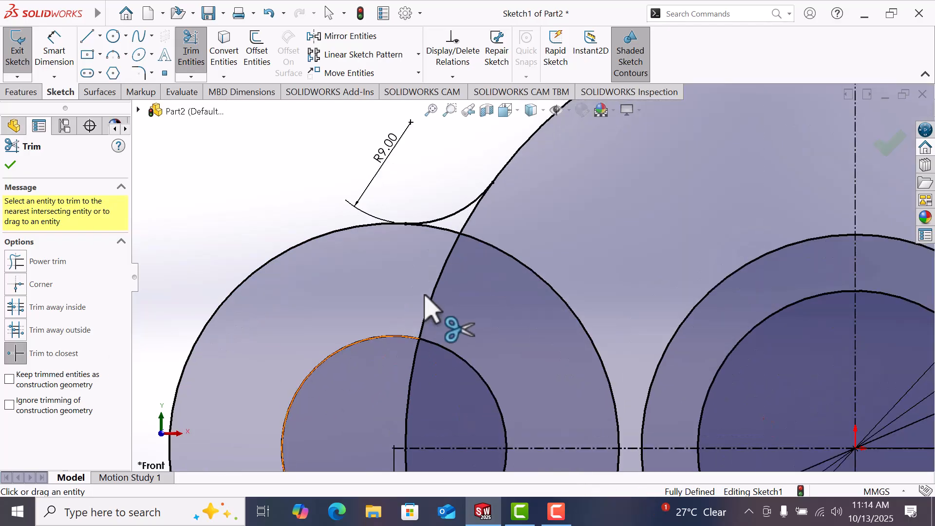
{"action": "left_click", "coordinate": [445, 235]}
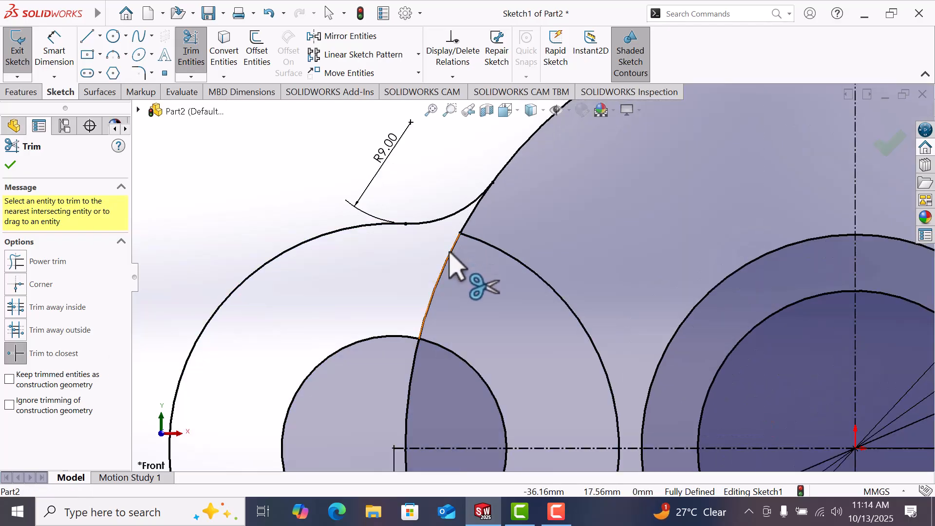
{"action": "left_click", "coordinate": [449, 256]}
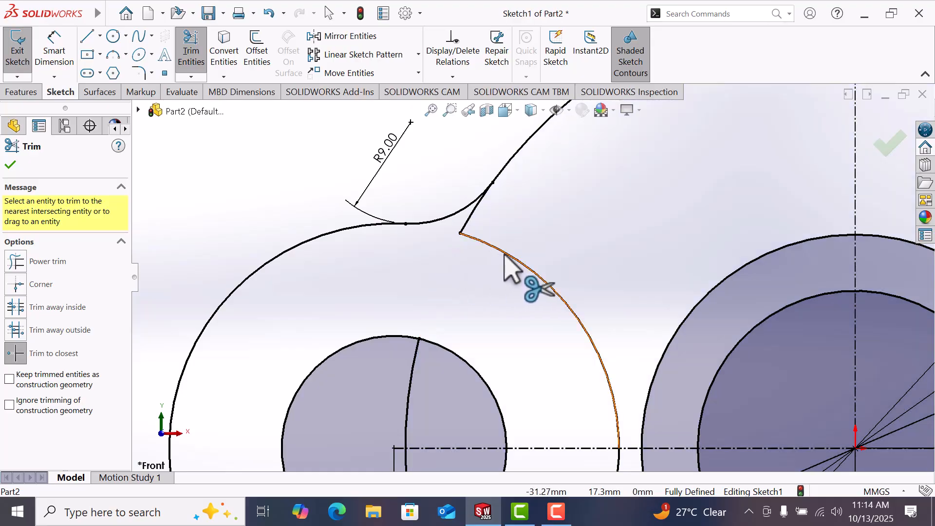
{"action": "left_click", "coordinate": [504, 258]}
{"action": "left_click", "coordinate": [472, 215]}
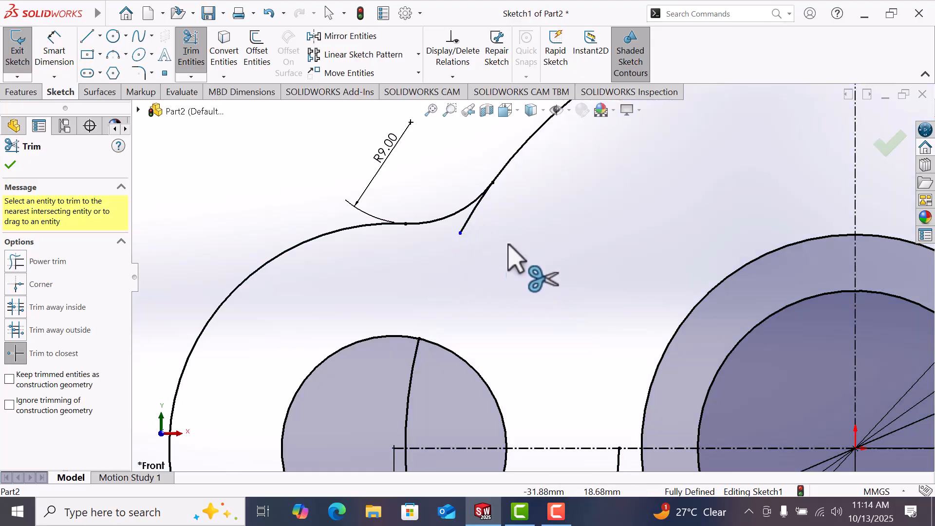
Step: Trim the lower right portion of the 80 mm circle that lies inside the 95 mm radius arc
{"action": "scroll", "coordinate": [522, 267], "scroll_direction": "up", "scroll_amount": 6}
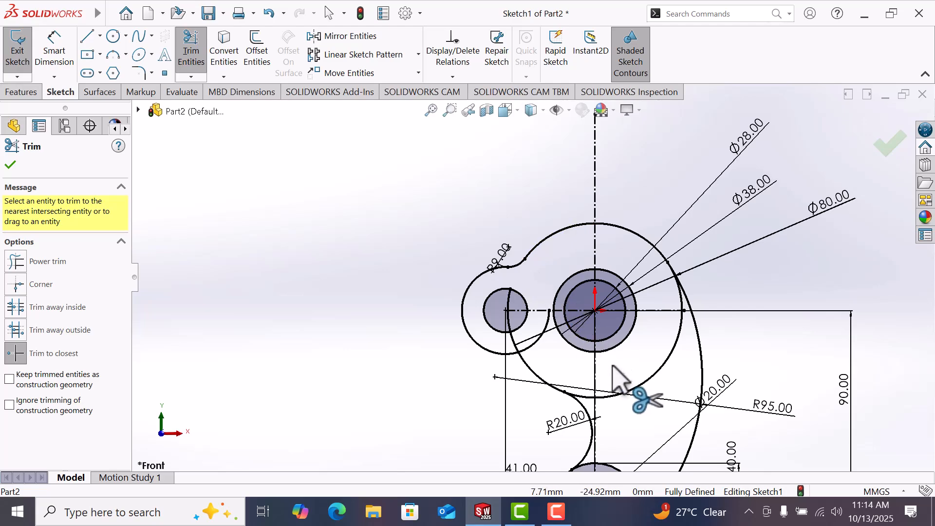
{"action": "scroll", "coordinate": [640, 399], "scroll_direction": "down", "scroll_amount": 2}
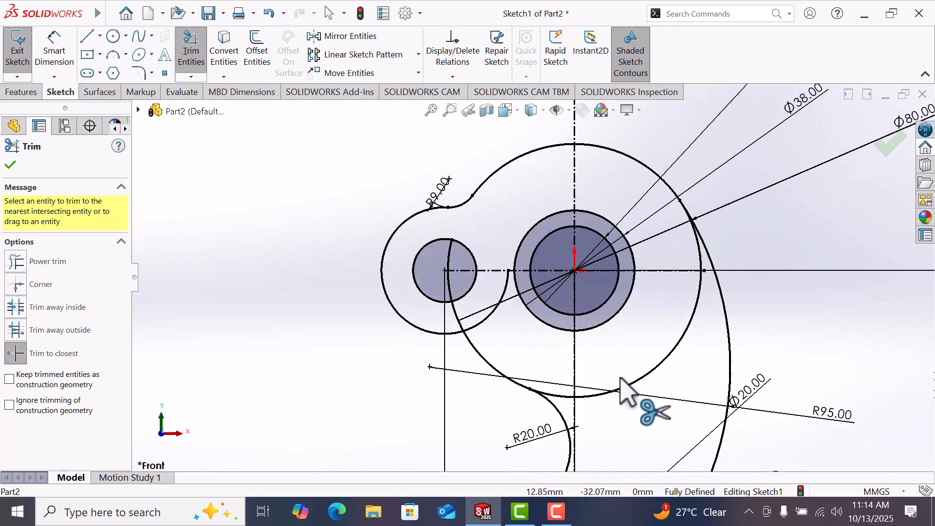
{"action": "left_click", "coordinate": [694, 323]}
{"action": "scroll", "coordinate": [708, 273], "scroll_direction": "down", "scroll_amount": 5}
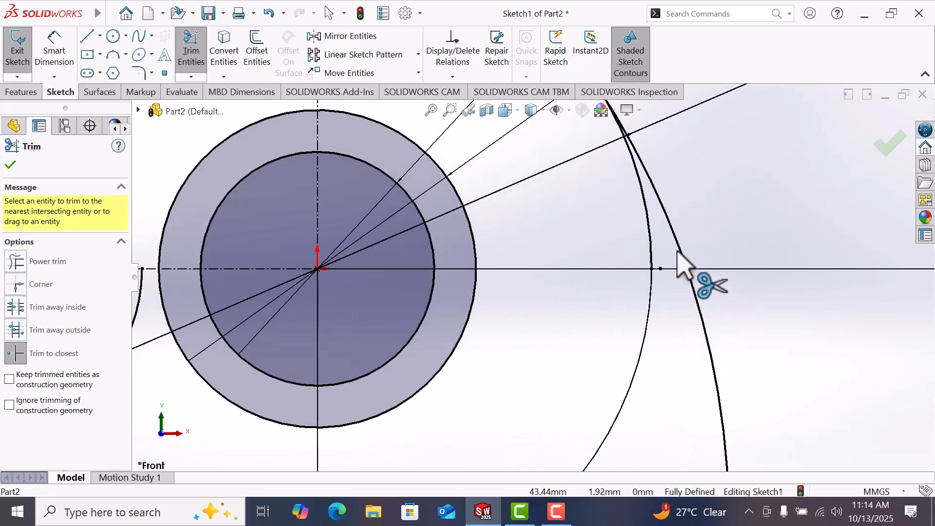
{"action": "scroll", "coordinate": [631, 313], "scroll_direction": "up", "scroll_amount": 6}
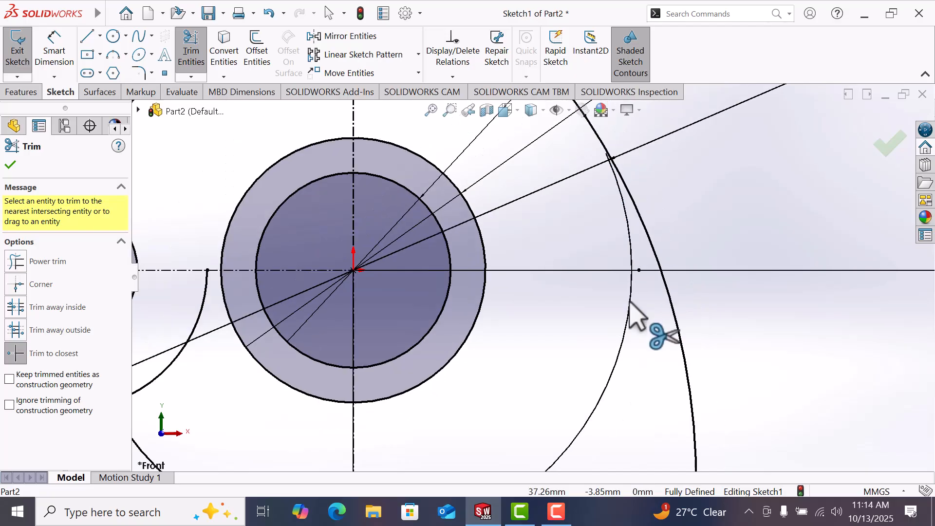
Step: Trim the remaining 80 mm circle segments inside the left circles and the left outer circle's portion inside the outline
{"action": "scroll", "coordinate": [418, 311], "scroll_direction": "down", "scroll_amount": 4}
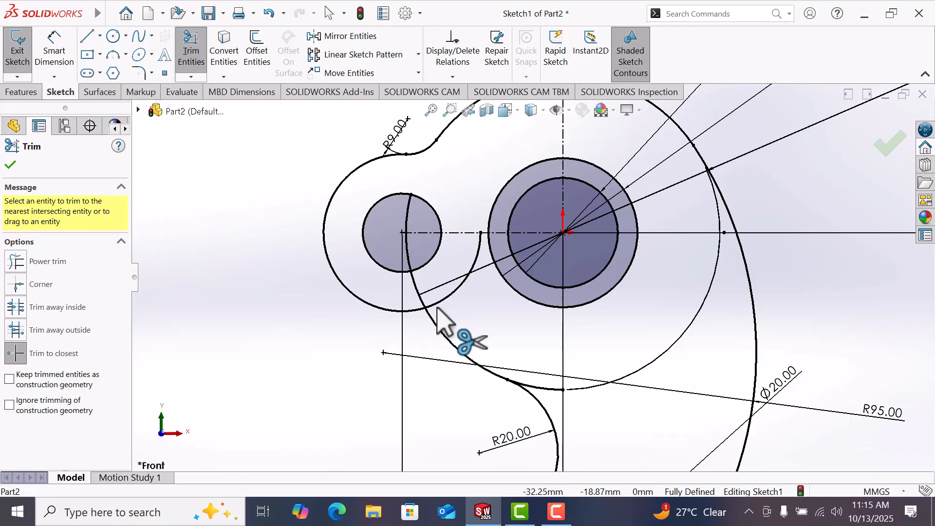
{"action": "scroll", "coordinate": [437, 309], "scroll_direction": "down", "scroll_amount": 2}
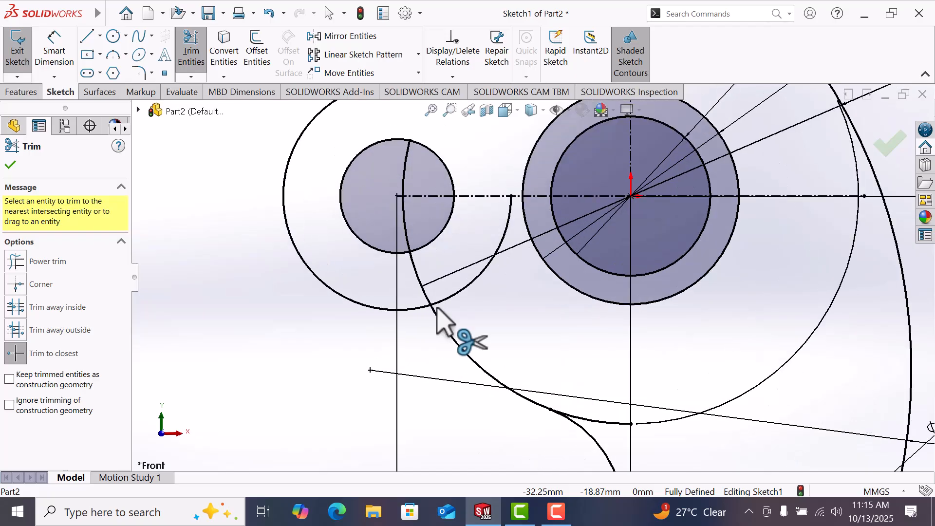
{"action": "left_click", "coordinate": [419, 282]}
{"action": "left_click", "coordinate": [459, 291]}
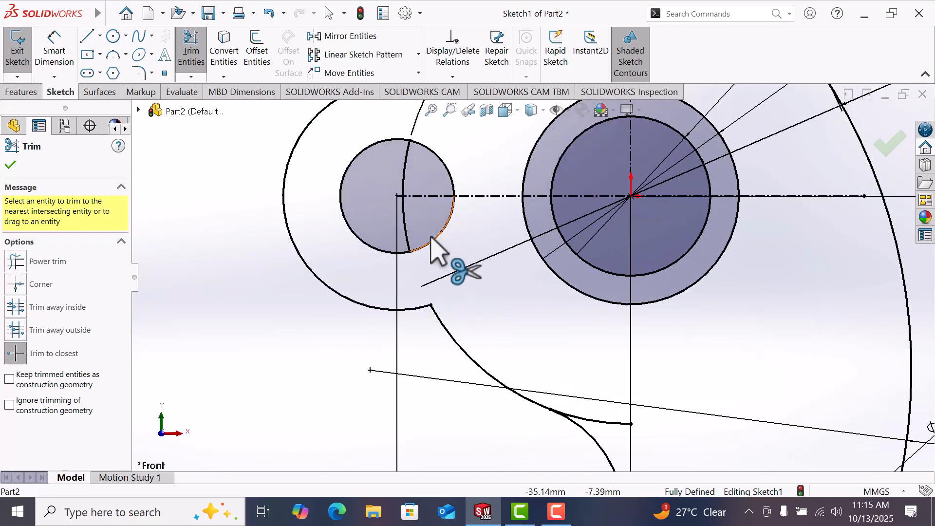
{"action": "left_click", "coordinate": [405, 225]}
{"action": "left_click", "coordinate": [407, 177]}
{"action": "scroll", "coordinate": [497, 312], "scroll_direction": "up", "scroll_amount": 5}
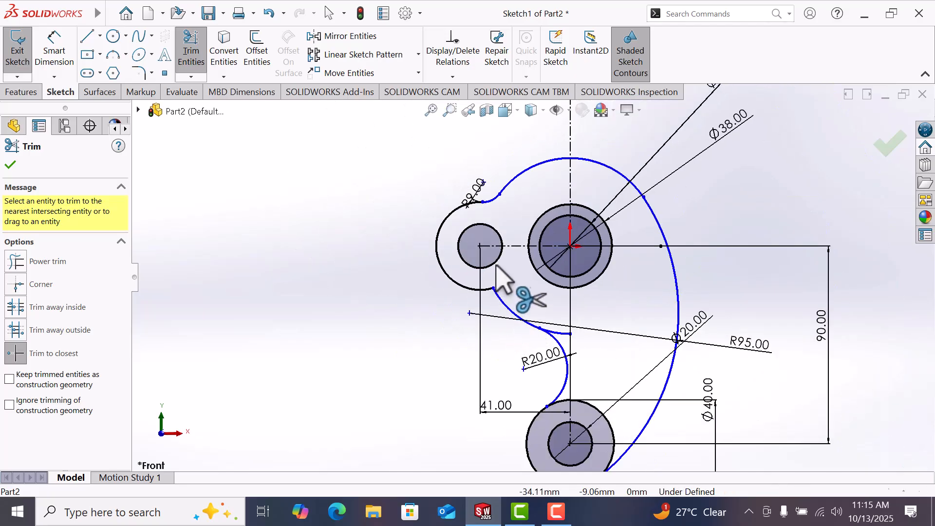
{"action": "right_click", "coordinate": [370, 264]}
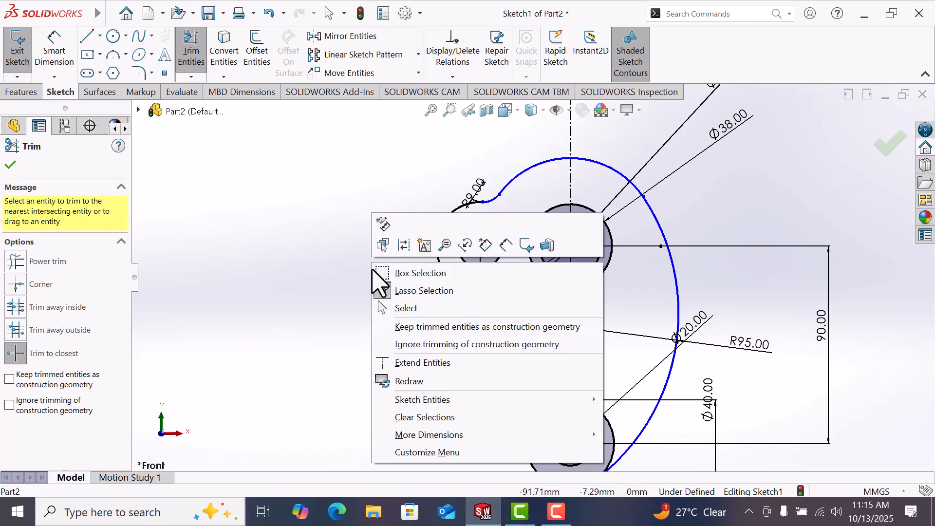
{"action": "left_click", "coordinate": [404, 308]}
Step: Test the freedom of the 80 mm circle's remaining lower arc by moving both its endpoints
{"action": "scroll", "coordinate": [514, 308], "scroll_direction": "down", "scroll_amount": 3}
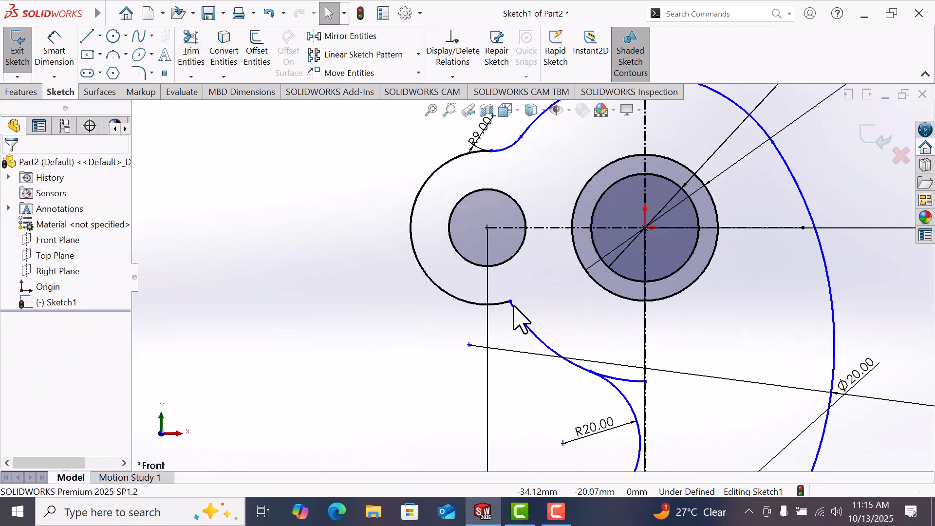
{"action": "mouse_move", "coordinate": [510, 303]}
{"action": "left_mouse_down"}
{"action": "mouse_move", "coordinate": [499, 315]}
{"action": "mouse_move", "coordinate": [529, 295]}
{"action": "mouse_move", "coordinate": [524, 310]}
{"action": "mouse_move", "coordinate": [532, 313]}
{"action": "mouse_move", "coordinate": [524, 296]}
{"action": "left_mouse_up"}
{"action": "key", "text": "Escape"}
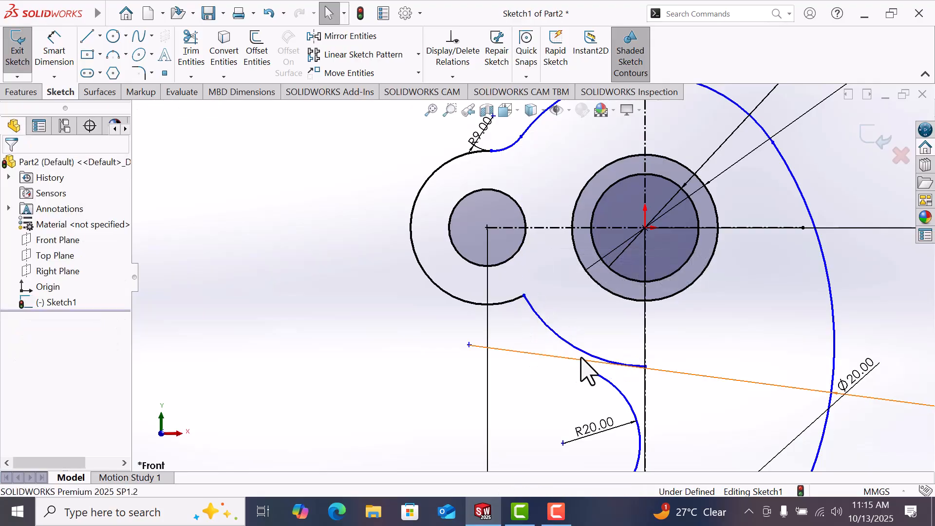
{"action": "left_click_drag", "start_coordinate": [646, 367], "coordinate": [597, 383]}
{"action": "key", "text": "Escape"}
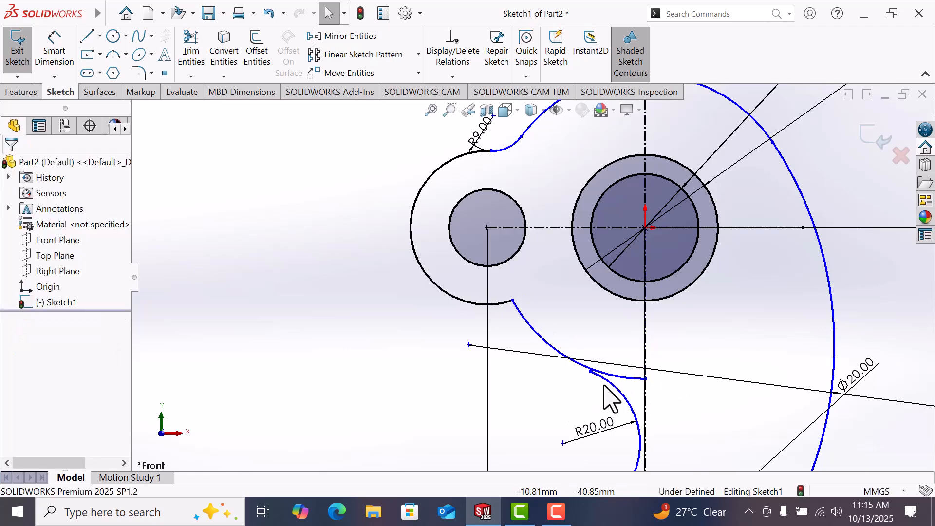
Step: Add a tangent relation between the 20 mm radius arc and the remaining lower arc of the large circle
{"action": "left_click", "coordinate": [616, 389]}
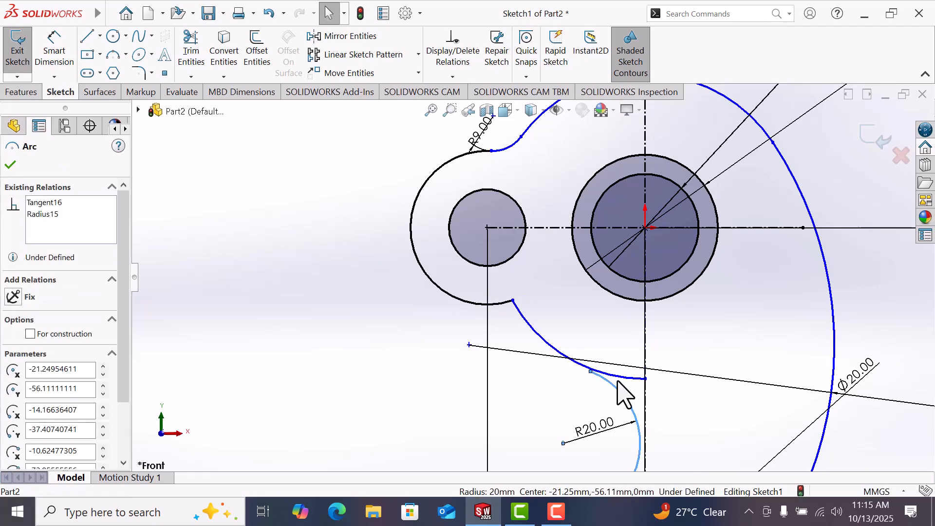
{"action": "left_click", "coordinate": [619, 376], "text": "ctrl"}
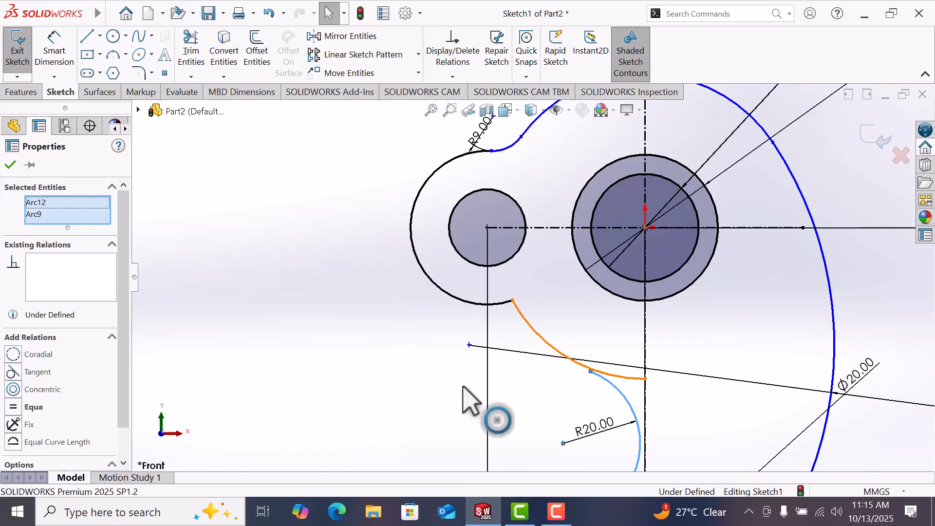
{"action": "left_click", "coordinate": [13, 372]}
{"action": "left_click", "coordinate": [349, 348]}
Step: Trim the leftover end of the large circle's lower arc that extends past the 20 mm radius arc
{"action": "scroll", "coordinate": [344, 349], "scroll_direction": "up", "scroll_amount": 3}
{"action": "scroll", "coordinate": [587, 357], "scroll_direction": "down", "scroll_amount": 1}
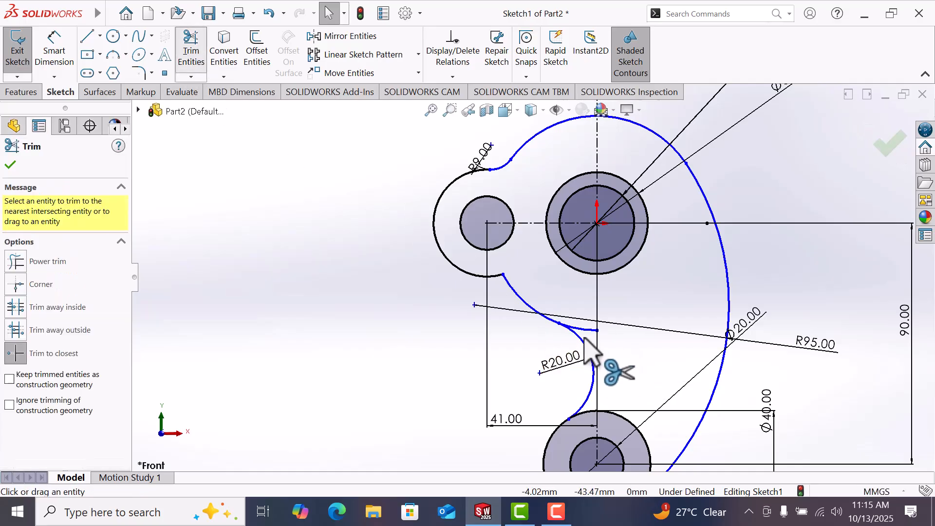
{"action": "scroll", "coordinate": [589, 353], "scroll_direction": "down", "scroll_amount": 2}
{"action": "scroll", "coordinate": [577, 331], "scroll_direction": "up", "scroll_amount": 3}
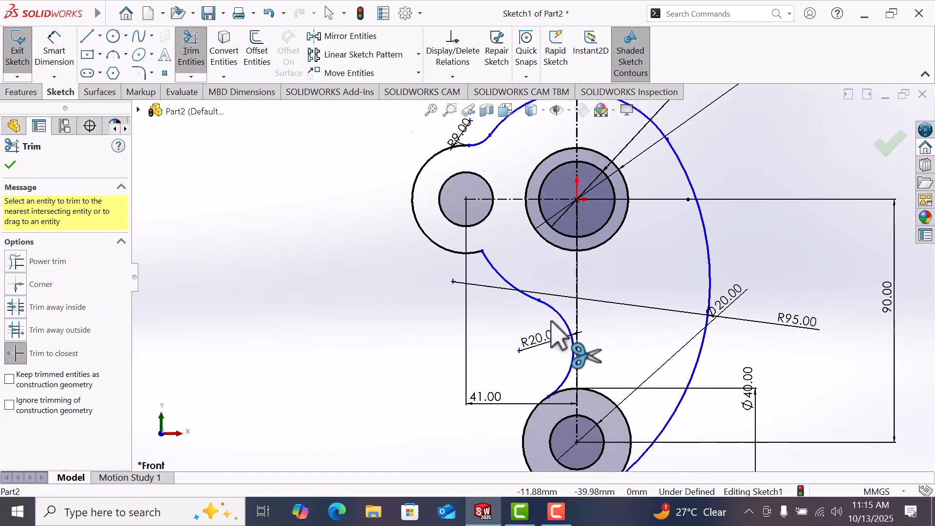
{"action": "left_click", "coordinate": [10, 165]}
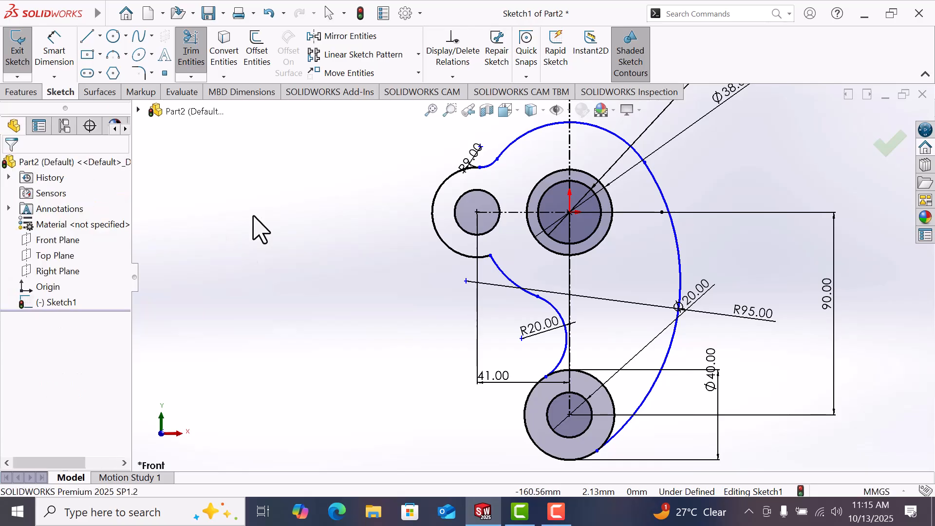
Step: Dimension the radius of the short lower arc between the left circle and the 20 mm arc as 40 mm
{"action": "scroll", "coordinate": [334, 246], "scroll_direction": "up", "scroll_amount": 2}
{"action": "scroll", "coordinate": [577, 258], "scroll_direction": "down", "scroll_amount": 1}
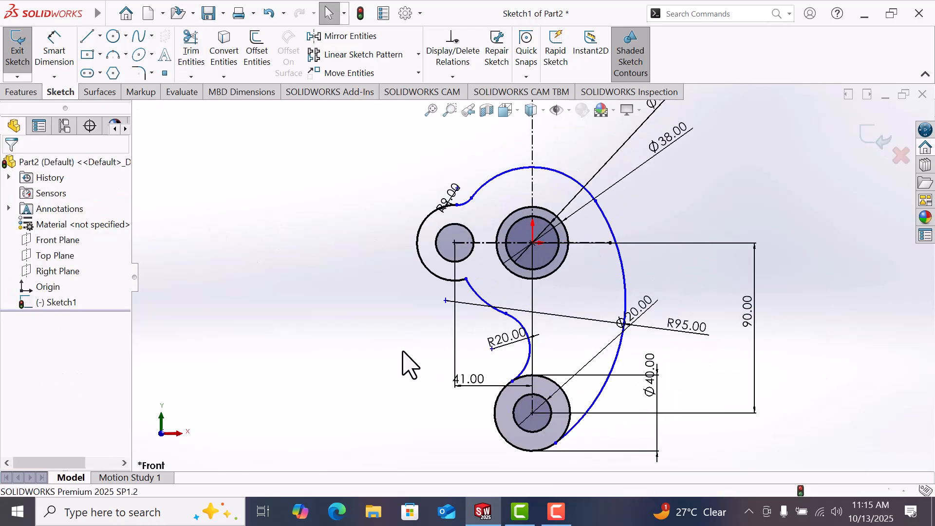
{"action": "right_click_drag", "start_coordinate": [400, 355], "coordinate": [409, 252]}
{"action": "scroll", "coordinate": [484, 342], "scroll_direction": "down", "scroll_amount": 3}
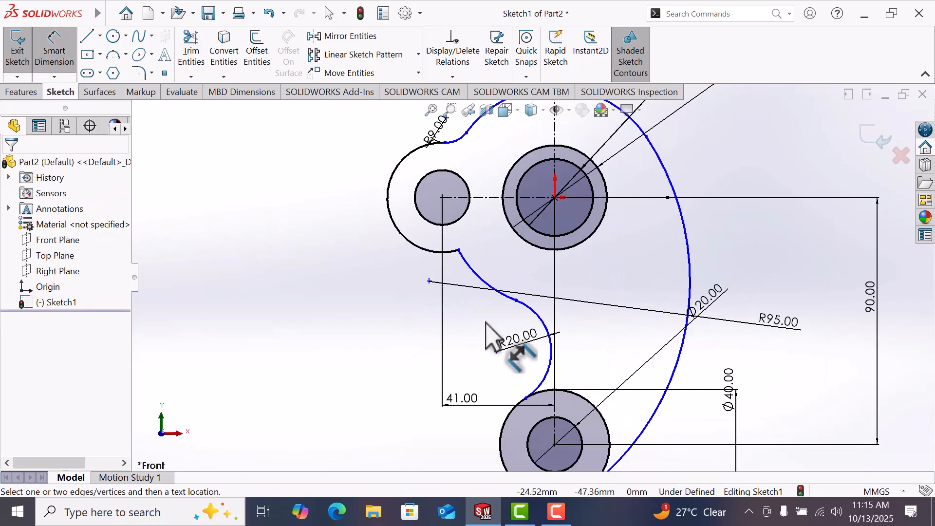
{"action": "left_click", "coordinate": [492, 279]}
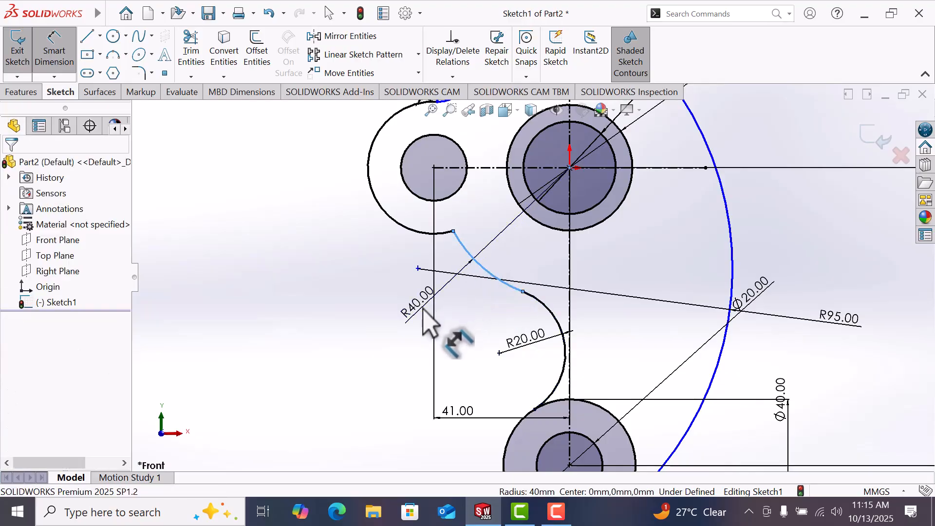
{"action": "left_click", "coordinate": [424, 311]}
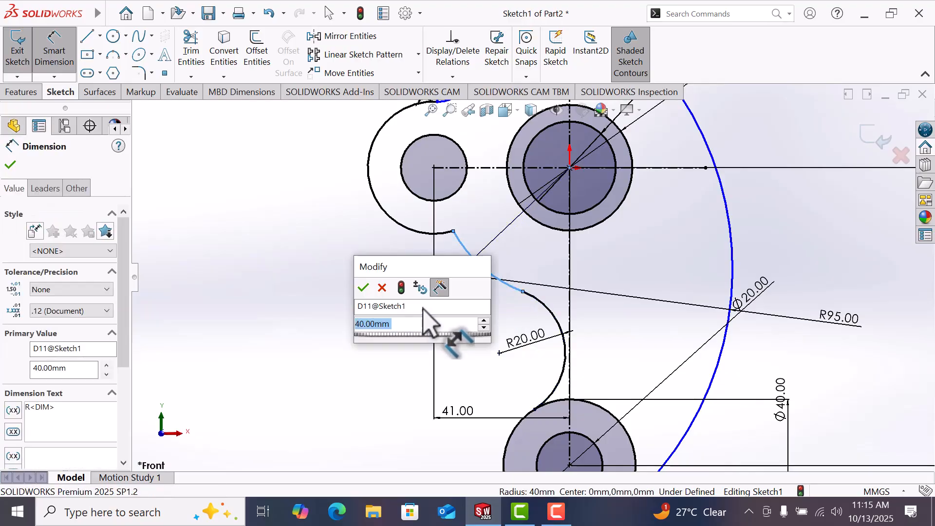
{"action": "left_click", "coordinate": [363, 287]}
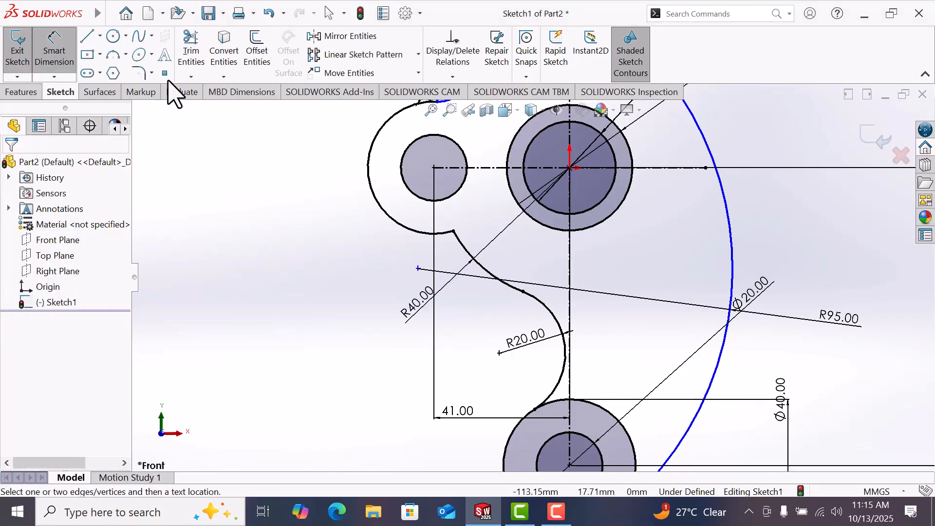
Step: Add a 9 mm sketch fillet at the corner between the left outer arc and the 40 mm radius arc
{"action": "left_click", "coordinate": [139, 73]}
{"action": "key", "text": "f"}
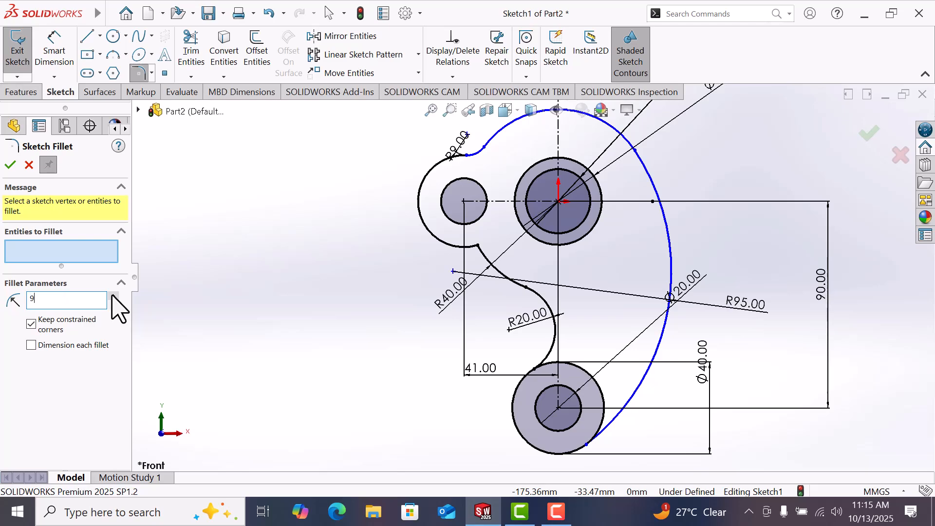
{"action": "scroll", "coordinate": [511, 255], "scroll_direction": "down", "scroll_amount": 5}
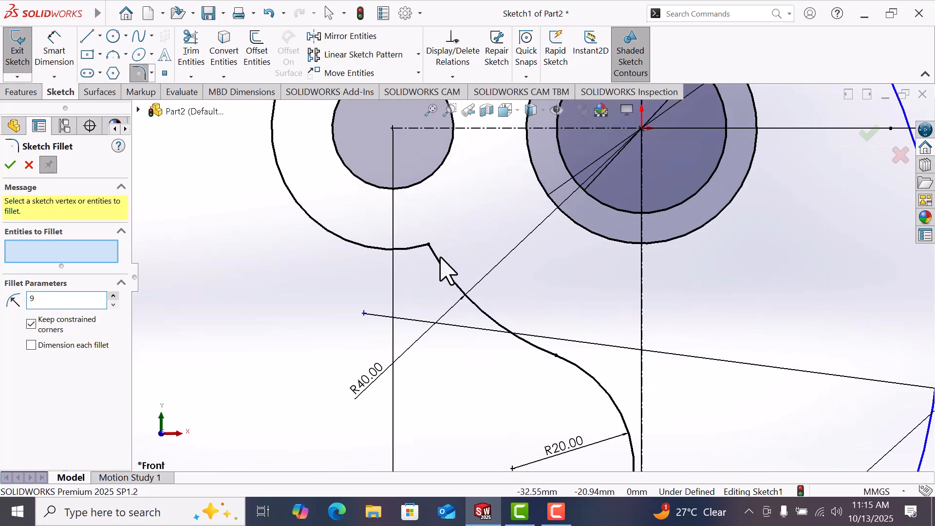
{"action": "left_click", "coordinate": [462, 293]}
{"action": "left_click", "coordinate": [419, 248]}
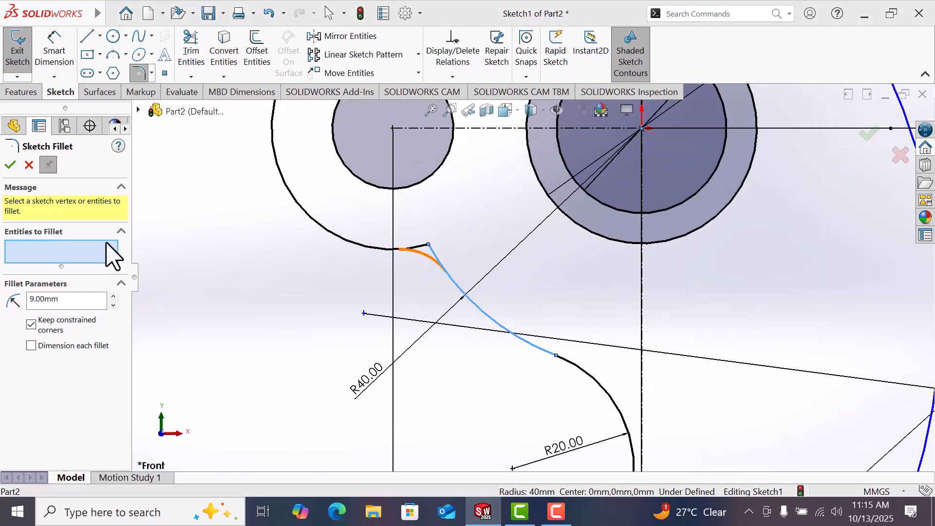
{"action": "left_click", "coordinate": [501, 271]}
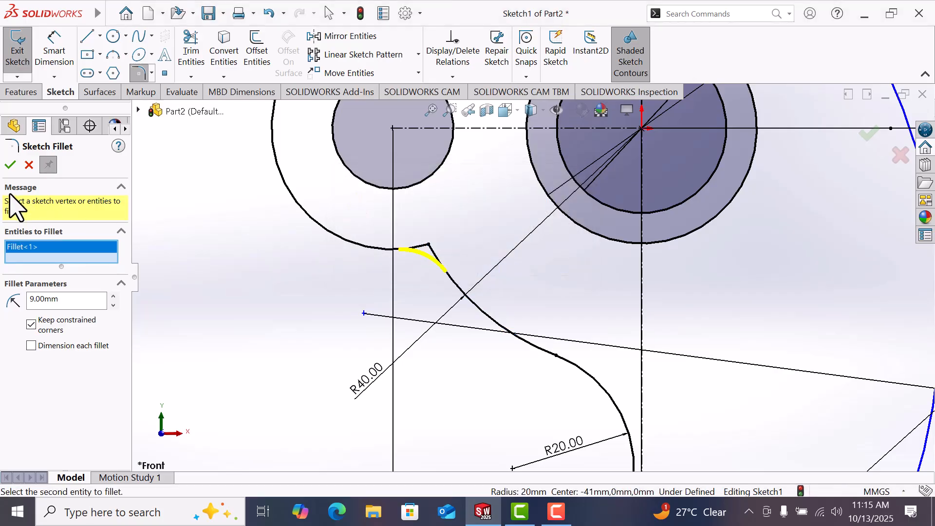
{"action": "left_click", "coordinate": [16, 167]}
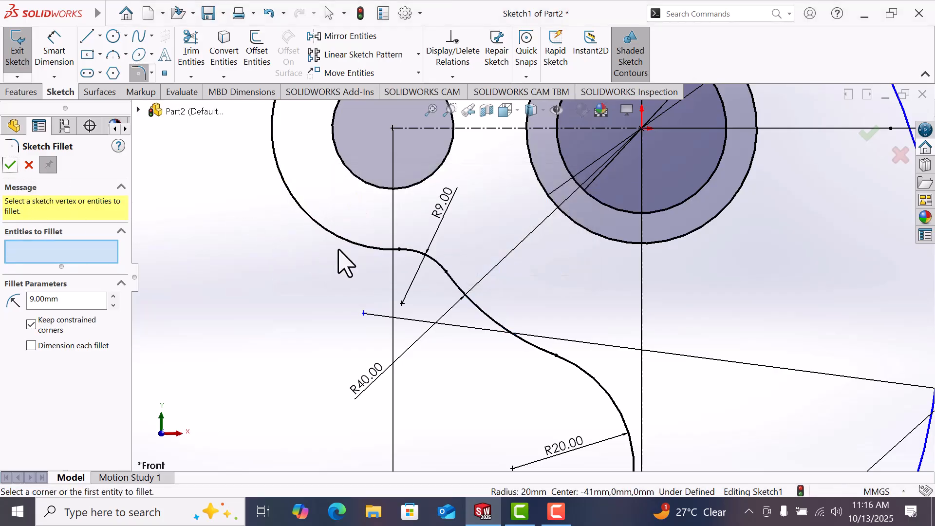
Step: Try to add 9 mm sketch fillets where the top arc meets the upper 9 mm arc and the 95 mm arc
{"action": "scroll", "coordinate": [338, 248], "scroll_direction": "up", "scroll_amount": 5}
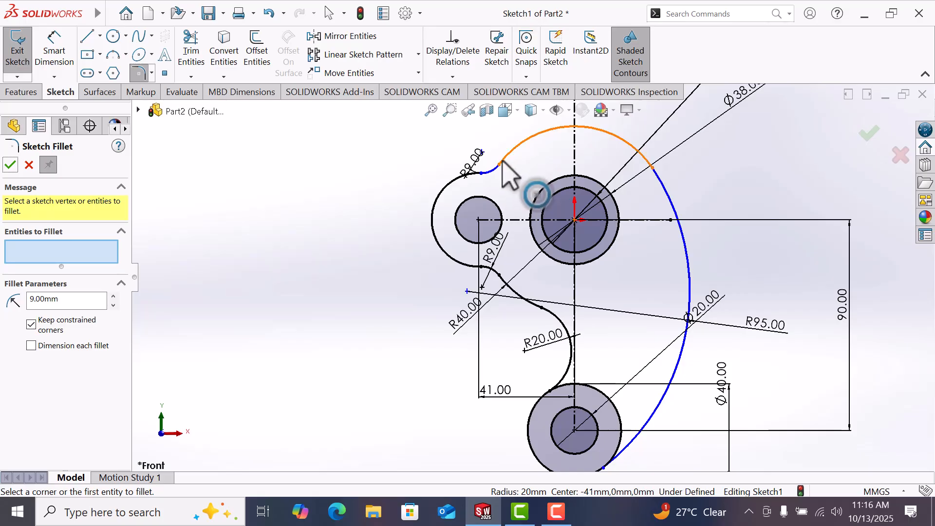
{"action": "left_click", "coordinate": [518, 140]}
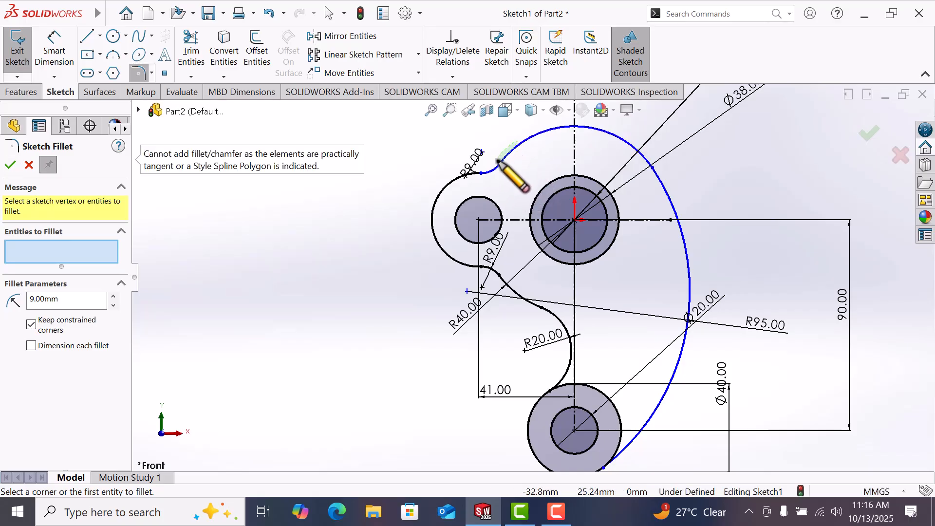
{"action": "scroll", "coordinate": [630, 199], "scroll_direction": "up", "scroll_amount": 3}
{"action": "scroll", "coordinate": [631, 199], "scroll_direction": "down", "scroll_amount": 1}
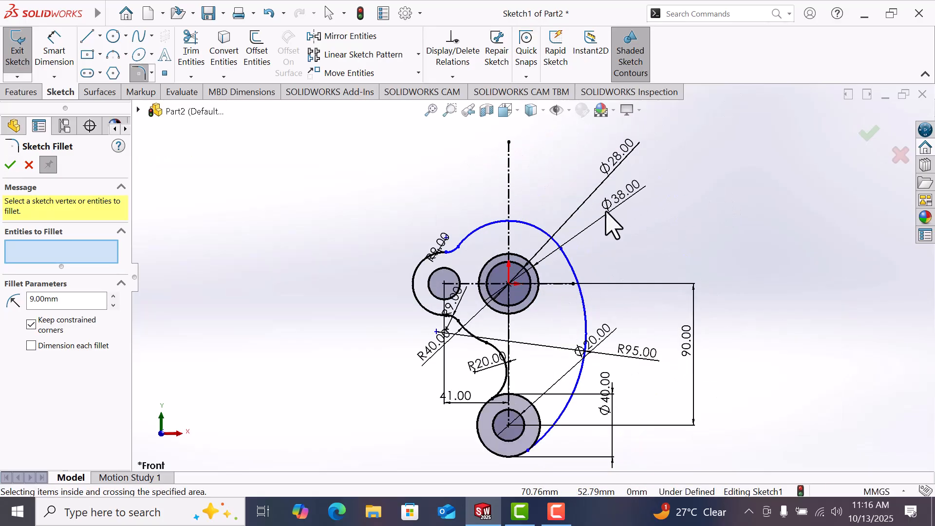
{"action": "left_click", "coordinate": [561, 249]}
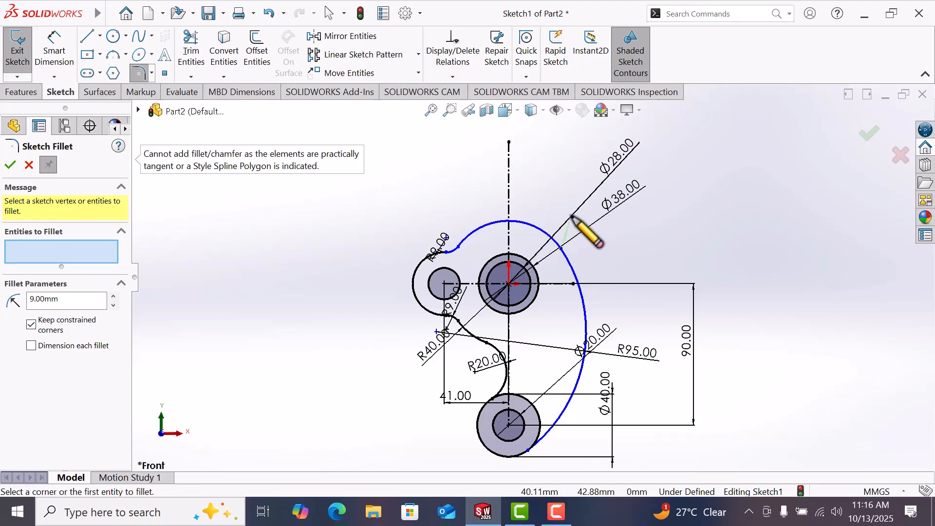
{"action": "left_click", "coordinate": [10, 165]}
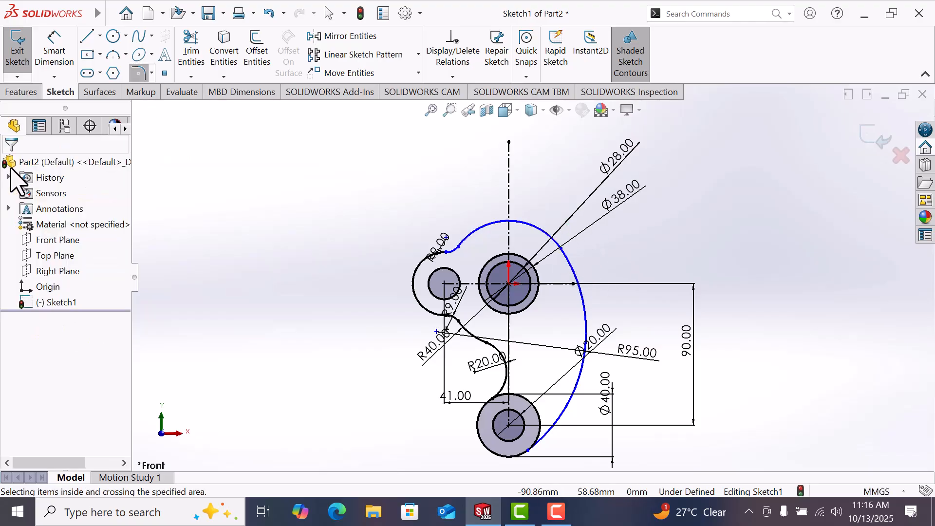
Step: Move the endpoint shared by the top arc and the 95 mm radius arc slightly to test its freedom
{"action": "scroll", "coordinate": [580, 257], "scroll_direction": "down", "scroll_amount": 3}
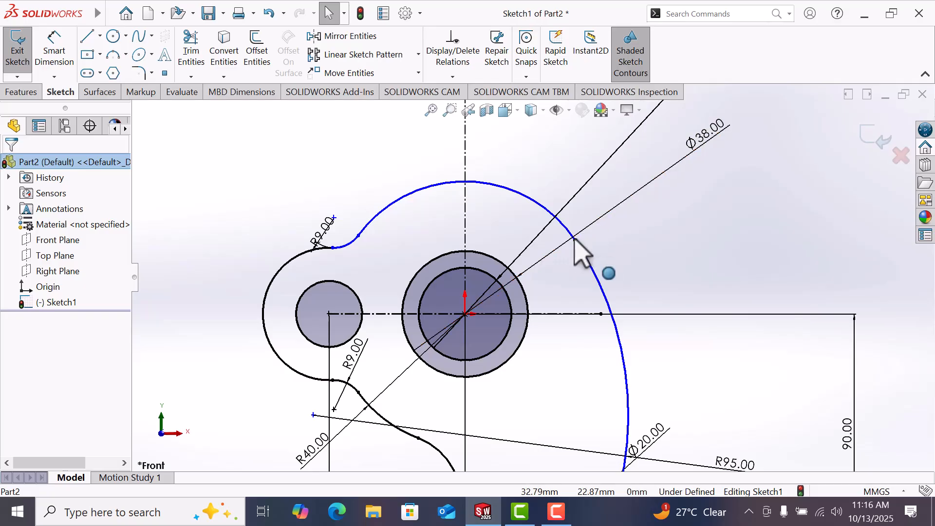
{"action": "mouse_move", "coordinate": [576, 241]}
{"action": "left_mouse_down"}
{"action": "mouse_move", "coordinate": [573, 266]}
{"action": "mouse_move", "coordinate": [592, 247]}
{"action": "mouse_move", "coordinate": [566, 258]}
{"action": "mouse_move", "coordinate": [586, 254]}
{"action": "mouse_move", "coordinate": [591, 237]}
{"action": "mouse_move", "coordinate": [580, 250]}
{"action": "mouse_move", "coordinate": [577, 239]}
{"action": "left_mouse_up"}
{"action": "left_click", "coordinate": [672, 256]}
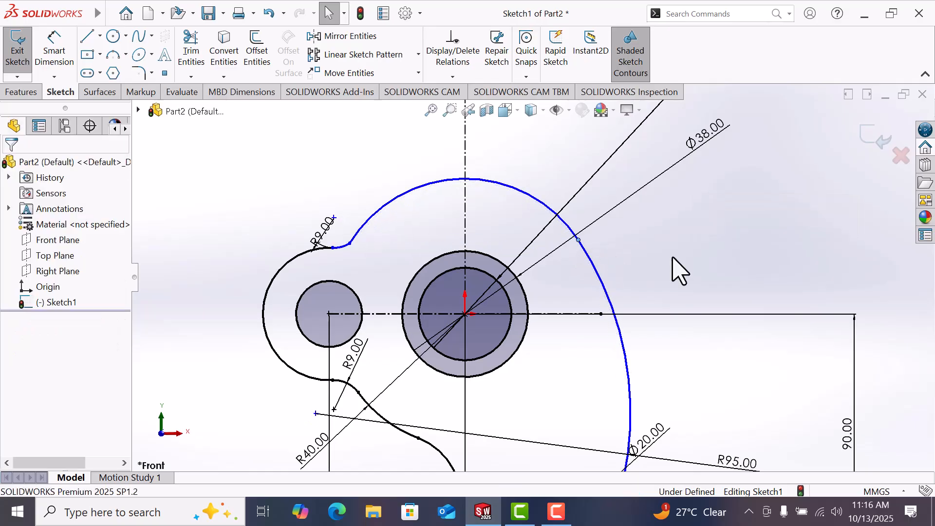
Step: Dimension the radius of the top arc centred on the origin as 40 mm
{"action": "scroll", "coordinate": [647, 265], "scroll_direction": "up", "scroll_amount": 4}
{"action": "right_click_drag", "start_coordinate": [646, 187], "coordinate": [654, 165]}
{"action": "scroll", "coordinate": [564, 215], "scroll_direction": "down", "scroll_amount": 3}
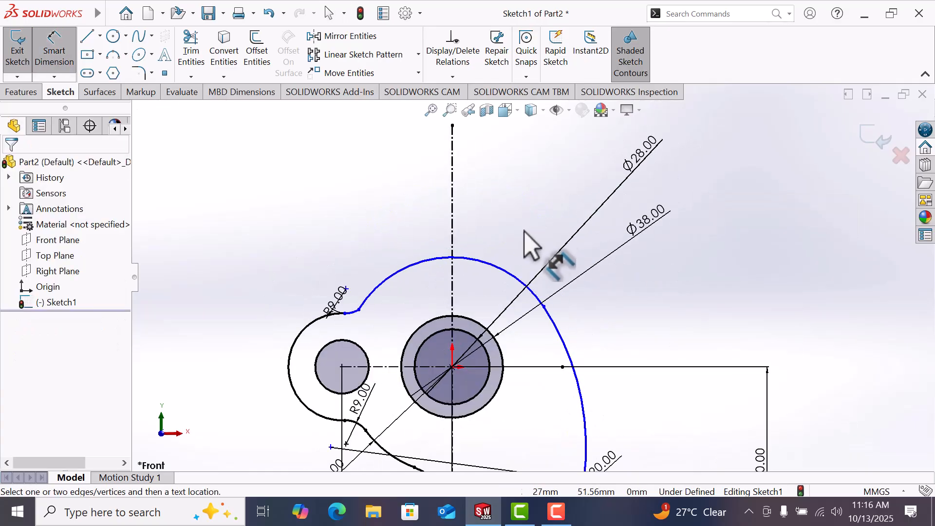
{"action": "left_click", "coordinate": [486, 263]}
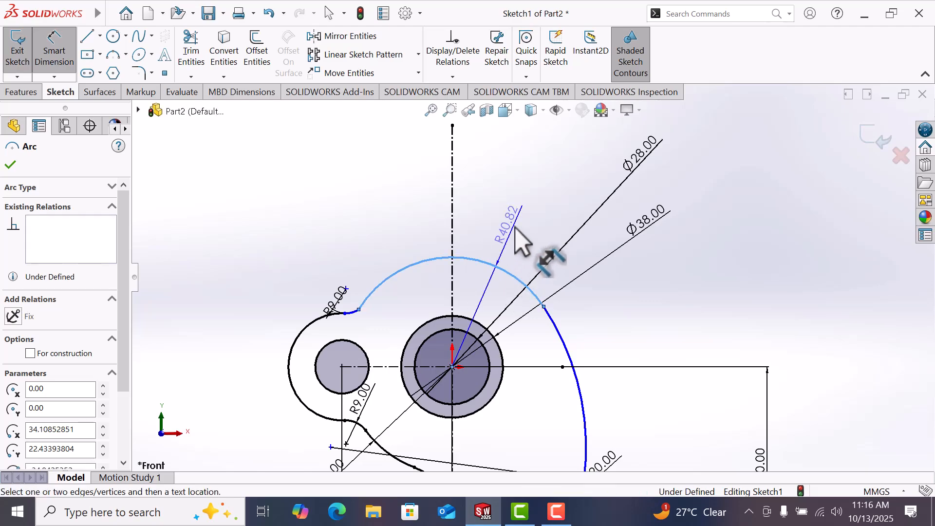
{"action": "left_click", "coordinate": [518, 239]}
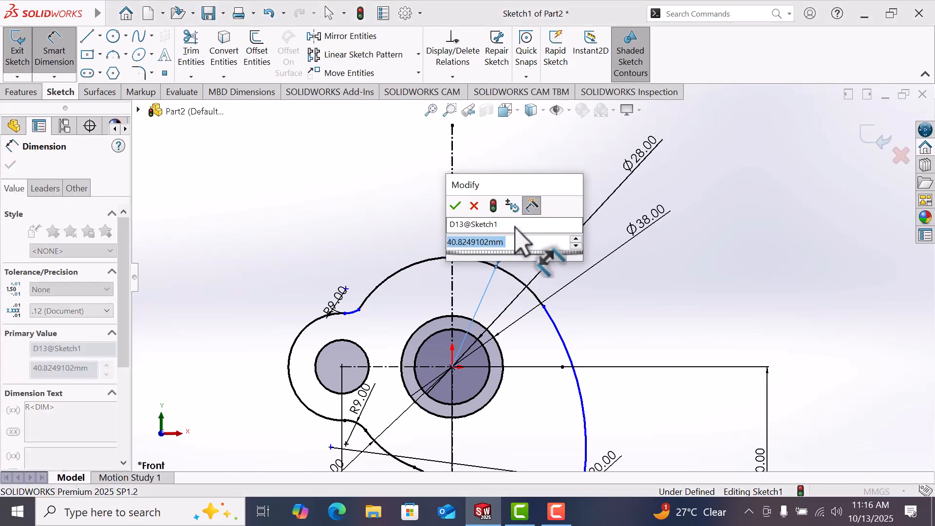
{"action": "type", "text": "40"}
{"action": "key", "text": "Return"}
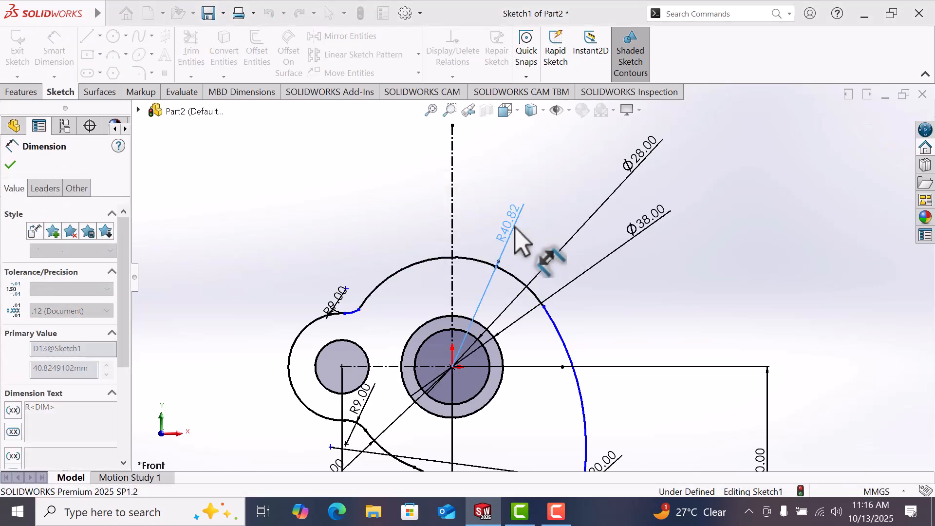
{"action": "scroll", "coordinate": [621, 369], "scroll_direction": "up", "scroll_amount": 5}
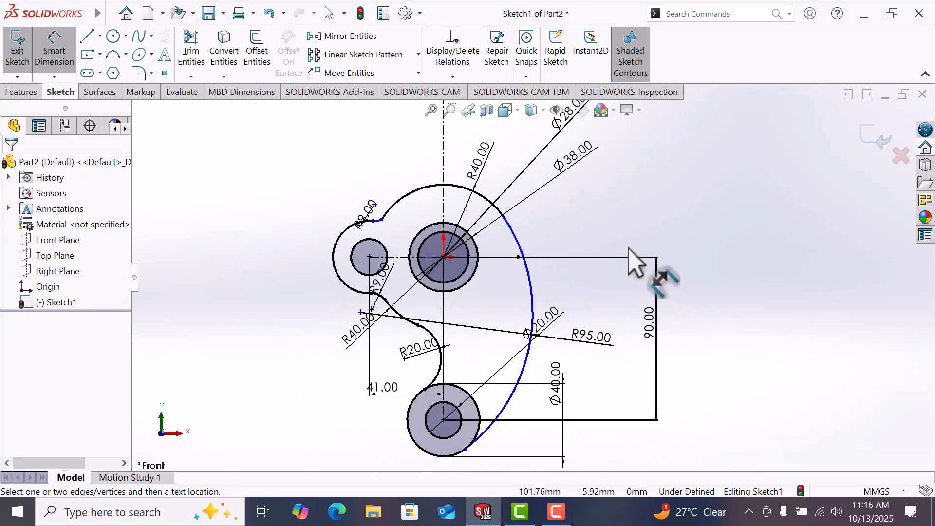
{"action": "right_click", "coordinate": [662, 273]}
{"action": "left_click", "coordinate": [806, 294]}
Step: Add a tangent relation between the top 40 mm radius arc and the upper 9 mm radius arc
{"action": "scroll", "coordinate": [393, 225], "scroll_direction": "down", "scroll_amount": 4}
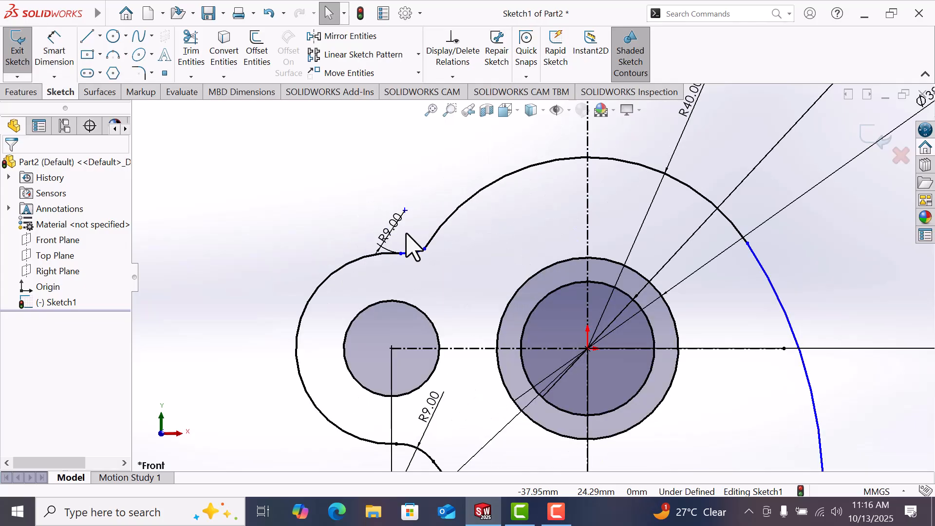
{"action": "left_click", "coordinate": [471, 260]}
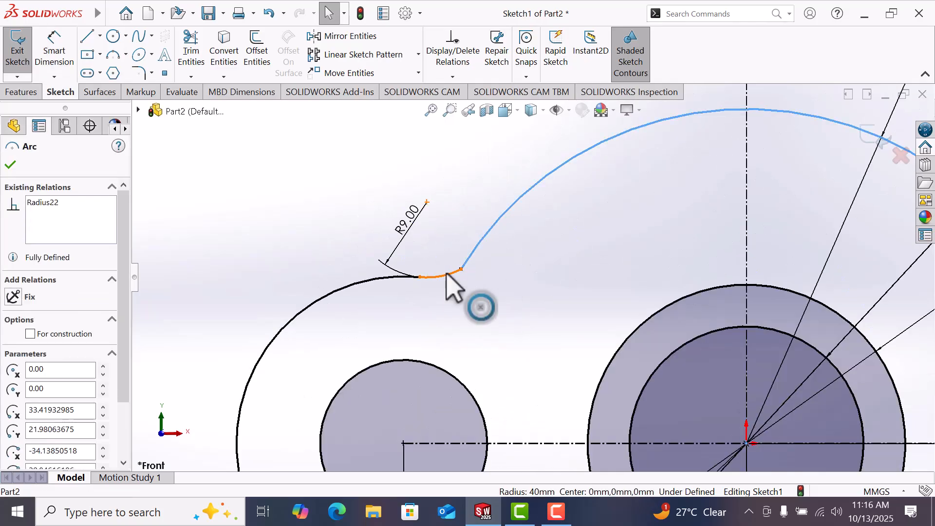
{"action": "left_click", "coordinate": [447, 275], "text": "ctrl"}
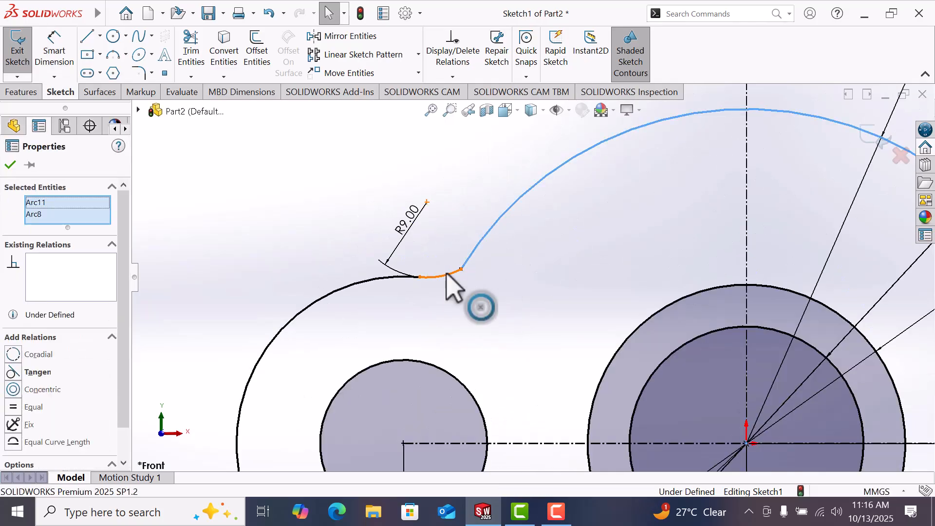
{"action": "left_click", "coordinate": [15, 373]}
{"action": "left_click", "coordinate": [540, 349]}
Step: Shift the joint between the top arc and the 95 mm radius arc along the outline, and make both arcs tangent
{"action": "scroll", "coordinate": [536, 346], "scroll_direction": "up", "scroll_amount": 5}
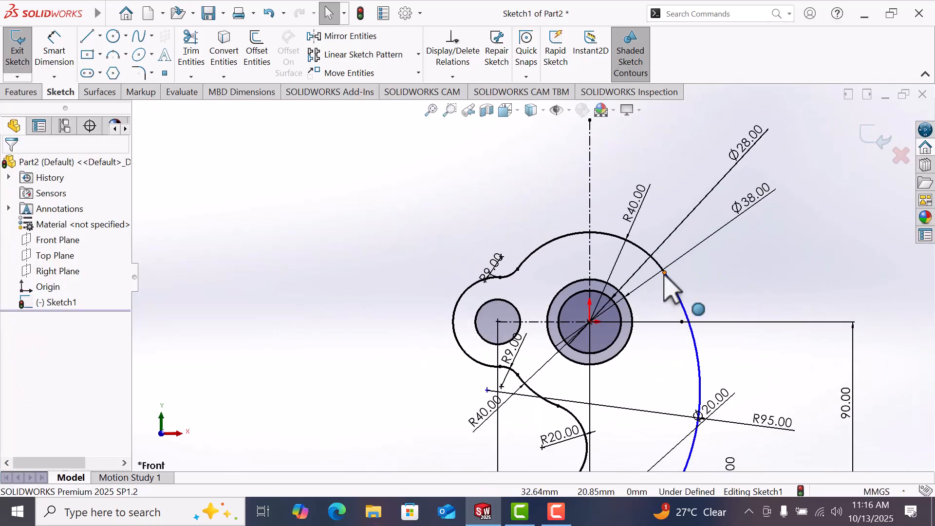
{"action": "left_click_drag", "start_coordinate": [667, 281], "coordinate": [662, 310]}
{"action": "left_click", "coordinate": [706, 351]}
{"action": "left_click", "coordinate": [682, 306]}
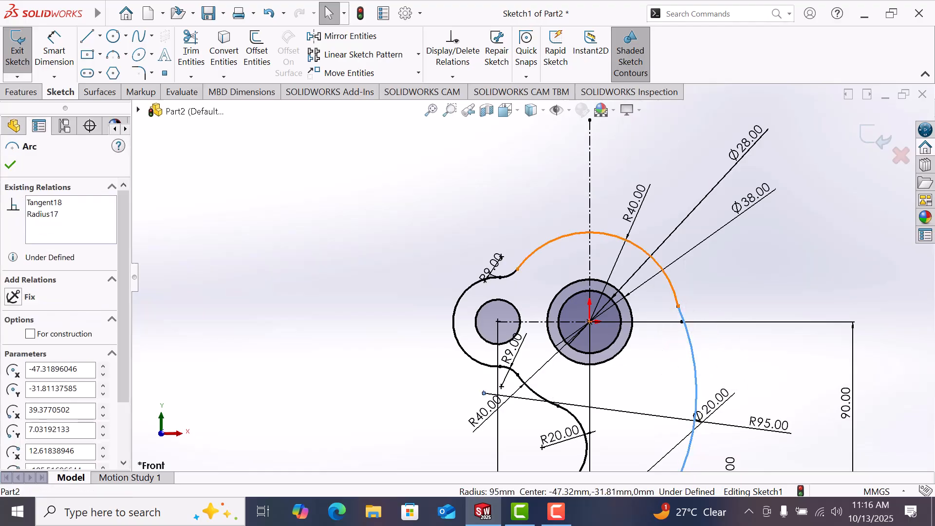
{"action": "left_click", "coordinate": [677, 301], "text": "ctrl"}
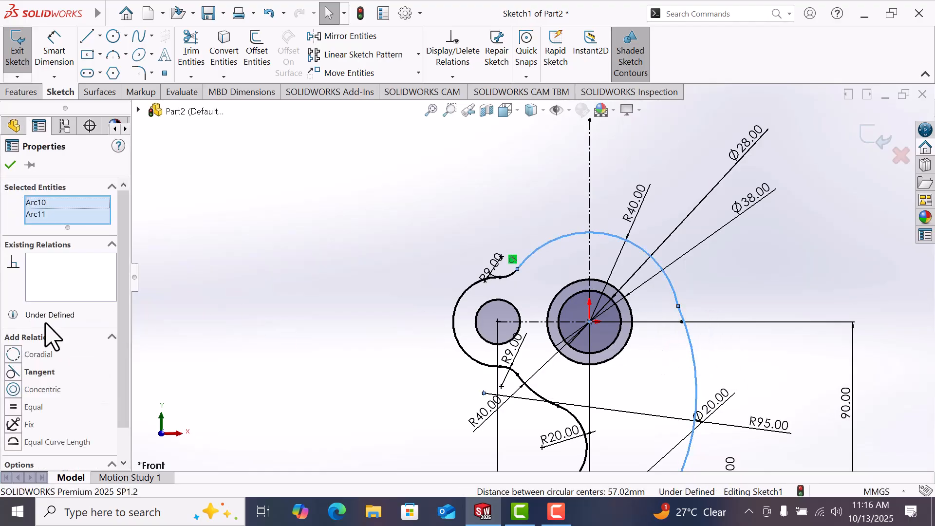
{"action": "left_click", "coordinate": [22, 372]}
{"action": "left_click", "coordinate": [343, 290]}
Step: Trim the inner portion of the lower 40 mm diameter circle between the 20 mm and 95 mm radius arcs to close the outline
{"action": "scroll", "coordinate": [335, 290], "scroll_direction": "down", "scroll_amount": 4}
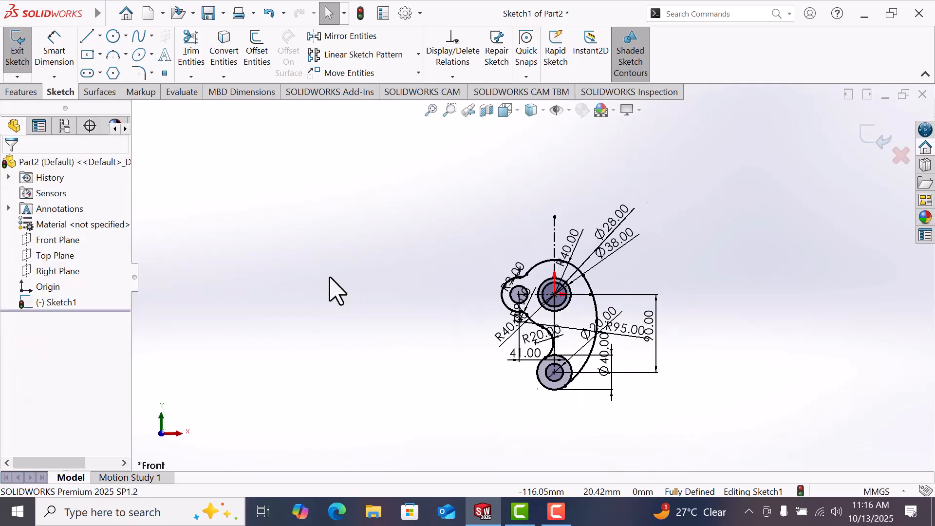
{"action": "scroll", "coordinate": [595, 331], "scroll_direction": "down", "scroll_amount": 1}
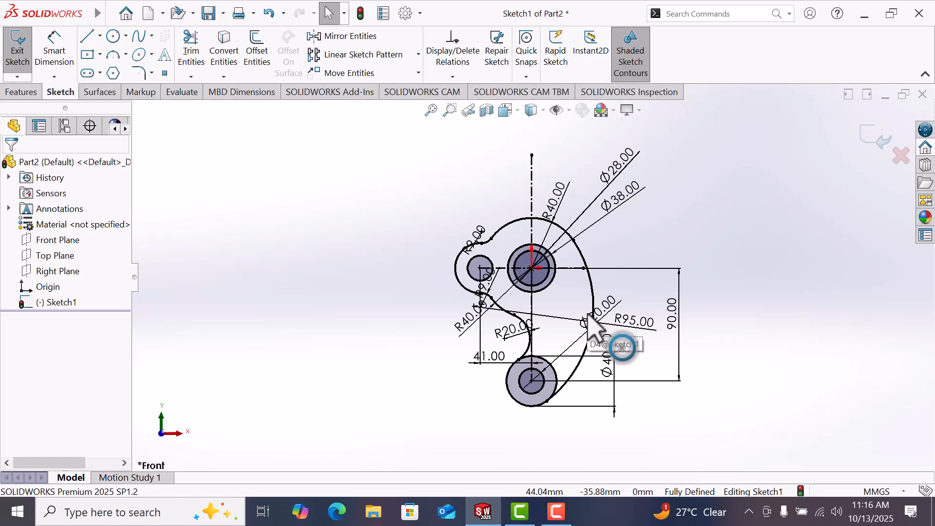
{"action": "scroll", "coordinate": [638, 348], "scroll_direction": "down", "scroll_amount": 1}
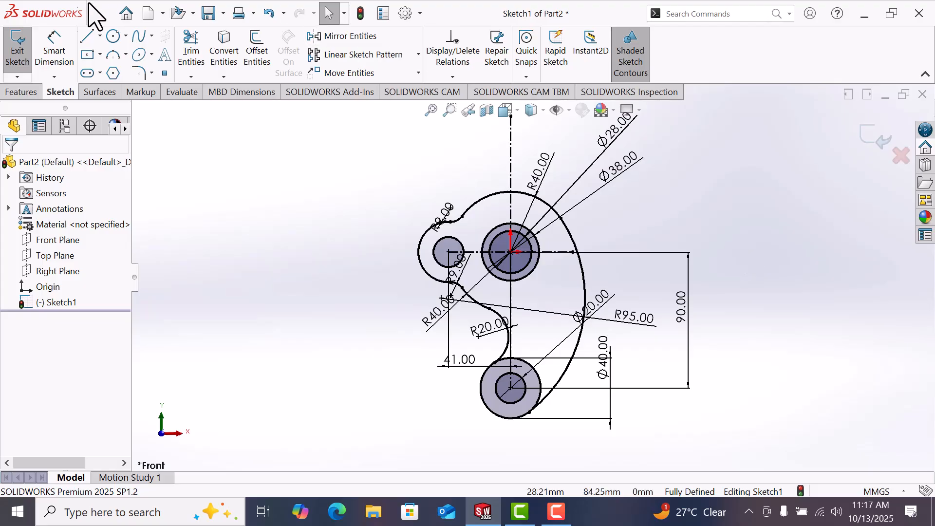
{"action": "left_click", "coordinate": [191, 51]}
{"action": "scroll", "coordinate": [545, 386], "scroll_direction": "down", "scroll_amount": 4}
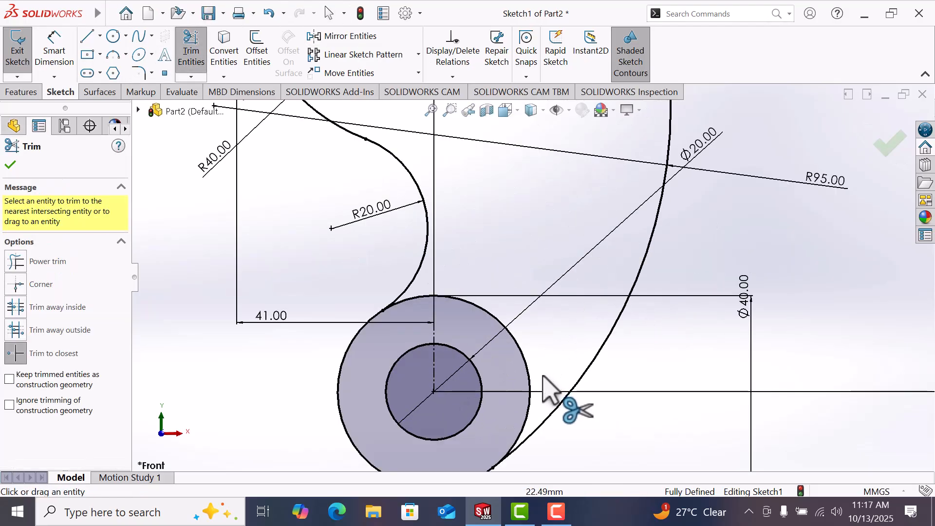
{"action": "left_click", "coordinate": [524, 364]}
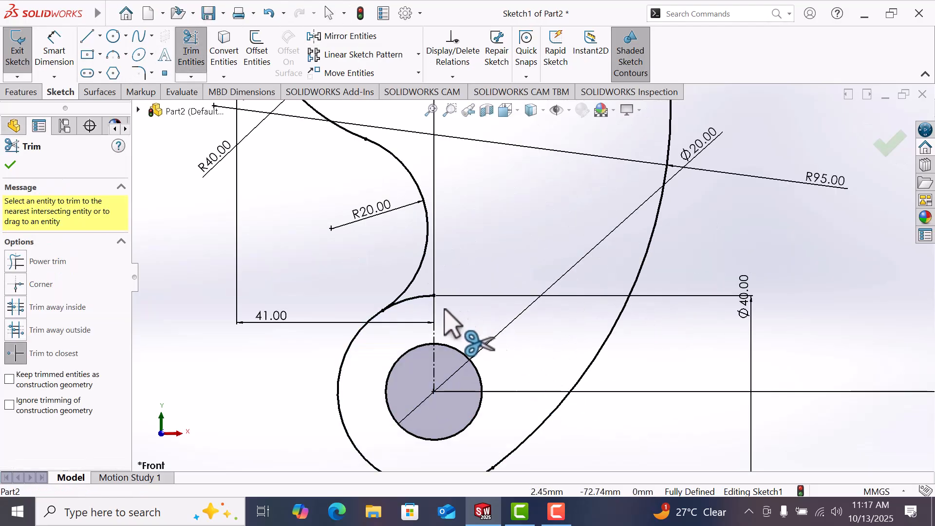
{"action": "left_click", "coordinate": [415, 302]}
{"action": "scroll", "coordinate": [482, 322], "scroll_direction": "up", "scroll_amount": 5}
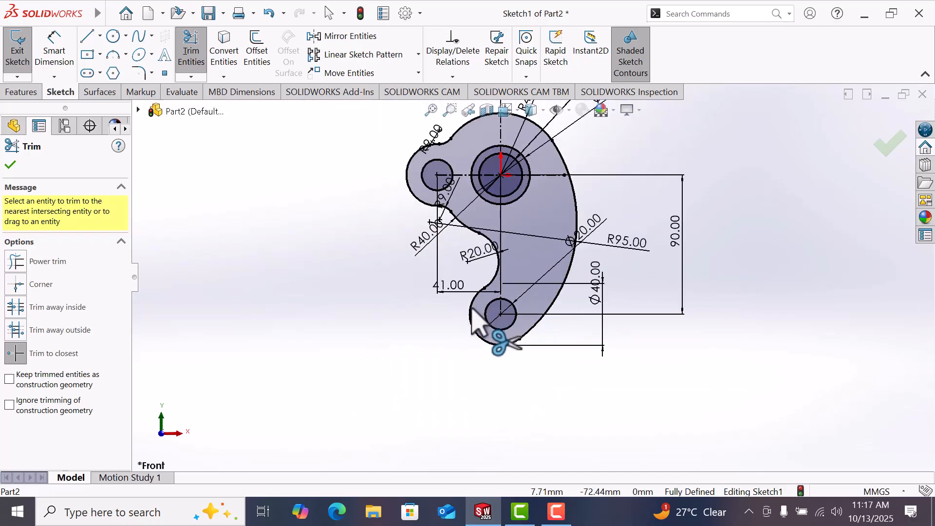
{"action": "left_click", "coordinate": [11, 165]}
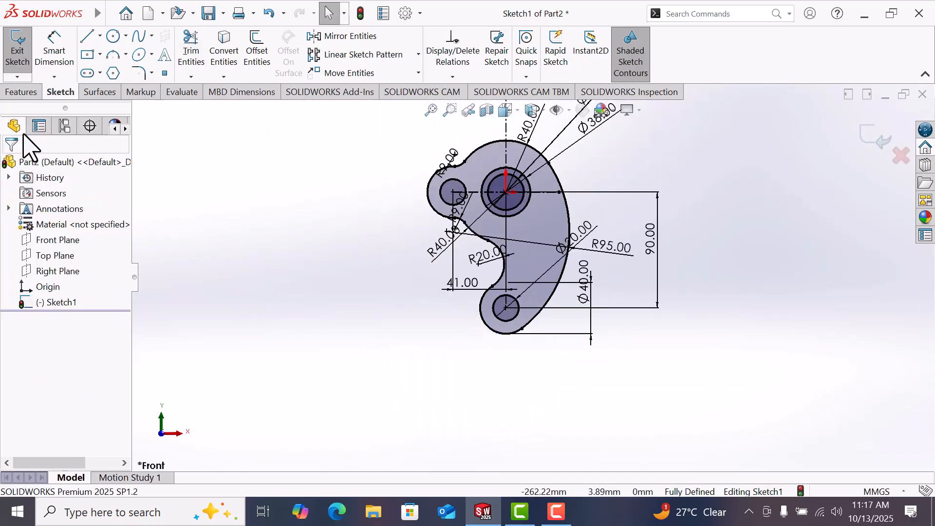
Step: Extrude the plate region outside the central 38 mm circle and the two smaller holes by 10 mm with the Mid Plane end condition
{"action": "left_click", "coordinate": [19, 92]}
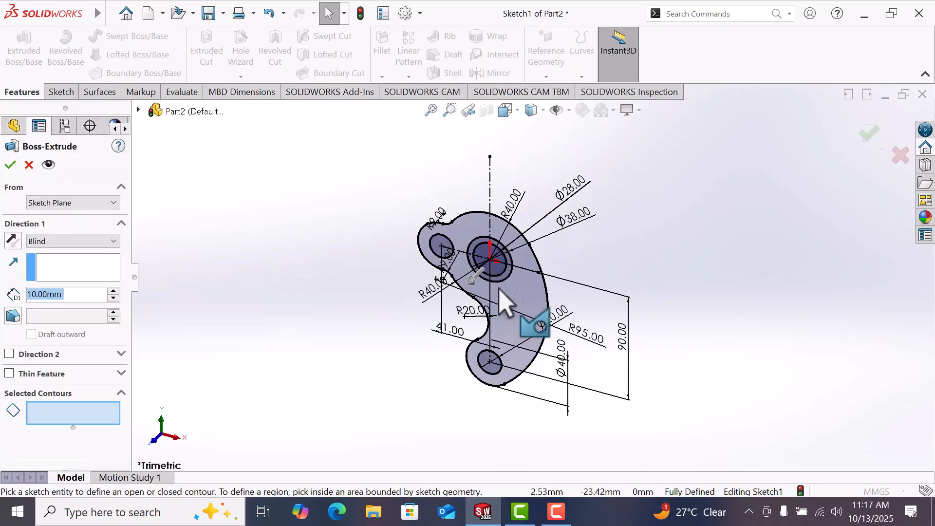
{"action": "left_click", "coordinate": [521, 300]}
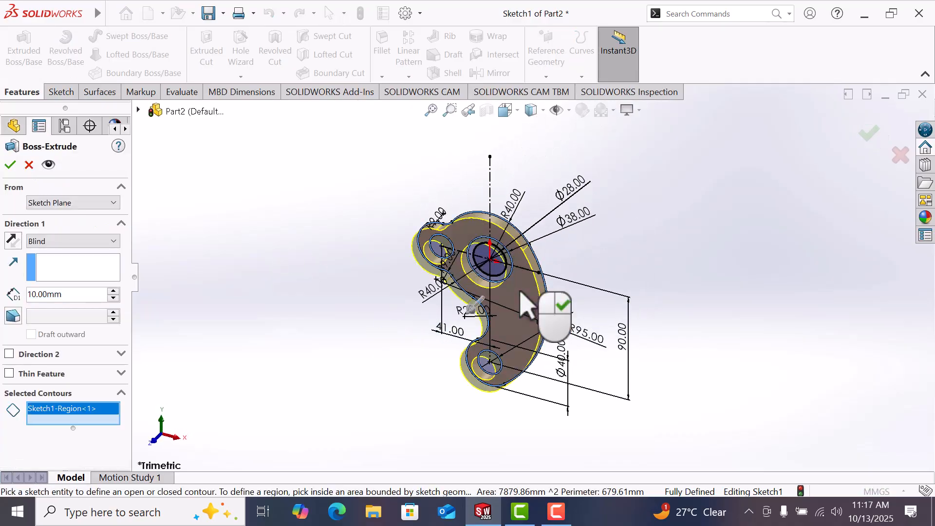
{"action": "left_click", "coordinate": [55, 243]}
{"action": "left_click", "coordinate": [49, 306]}
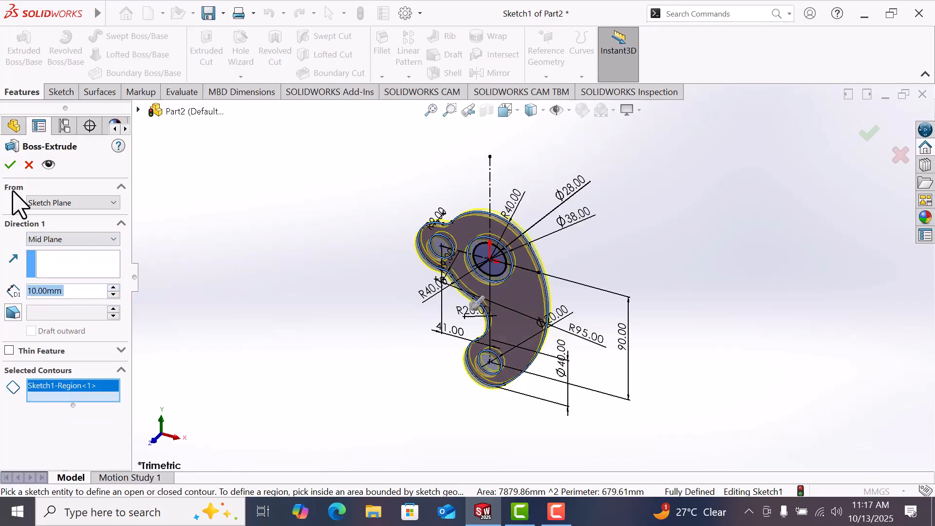
{"action": "left_click", "coordinate": [10, 165]}
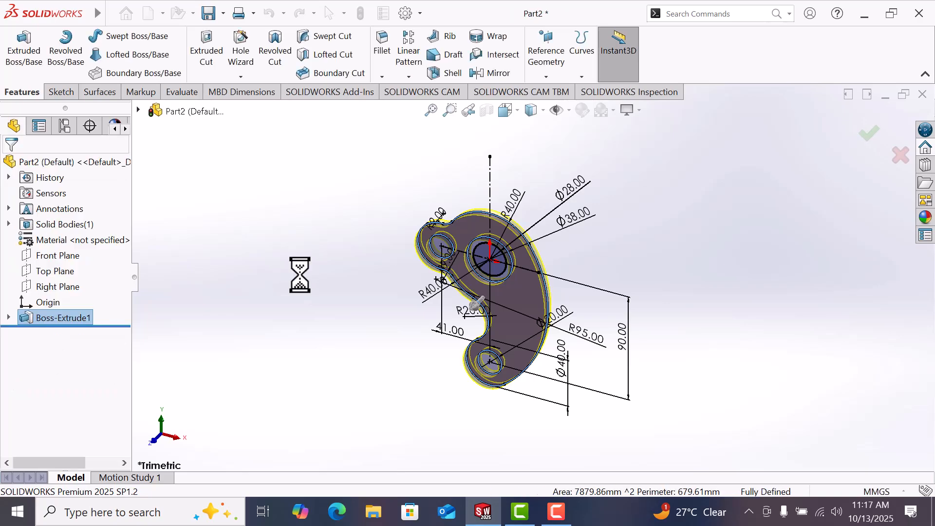
Step: Reuse the plate's sketch to extrude the ring between the 28 mm and 38 mm circles by 20 mm, Mid Plane
{"action": "left_click", "coordinate": [9, 317]}
{"action": "left_click", "coordinate": [61, 333]}
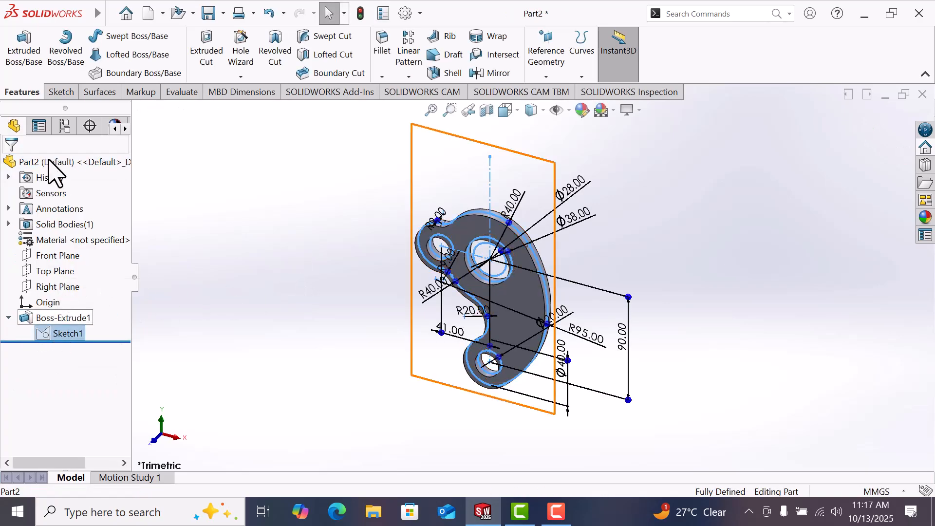
{"action": "left_click", "coordinate": [22, 48]}
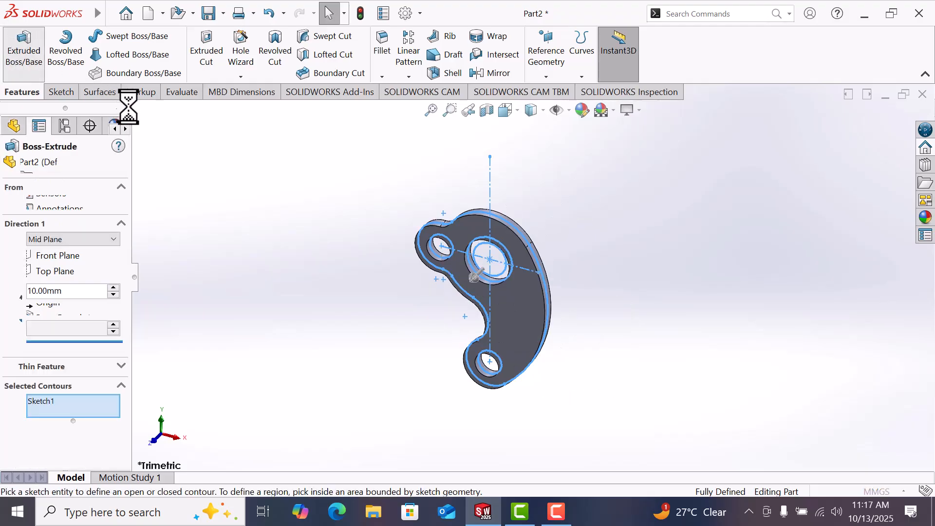
{"action": "scroll", "coordinate": [453, 256], "scroll_direction": "down", "scroll_amount": 6}
{"action": "left_click", "coordinate": [576, 314]}
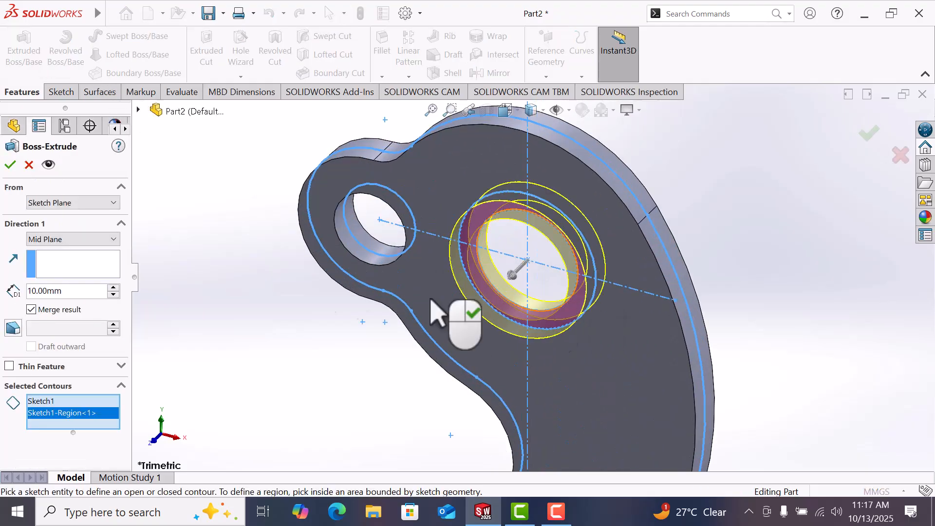
{"action": "left_click", "coordinate": [113, 288]}
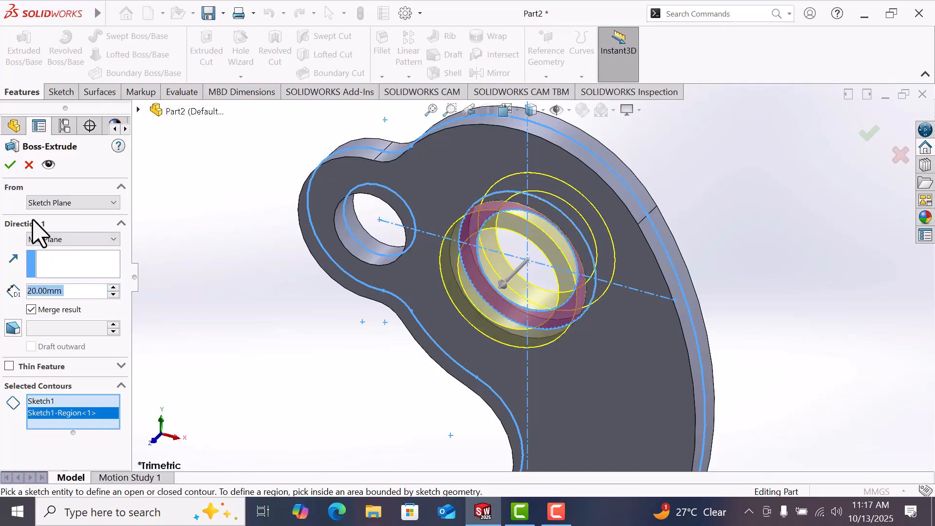
{"action": "left_click", "coordinate": [11, 165]}
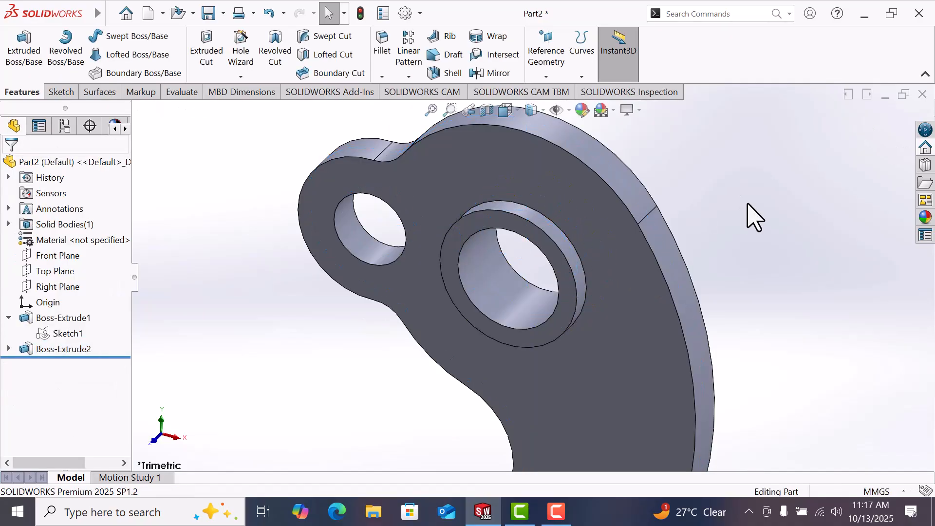
Step: Start a fillet on the plate's front face with a 2 mm radius
{"action": "key", "text": "space"}
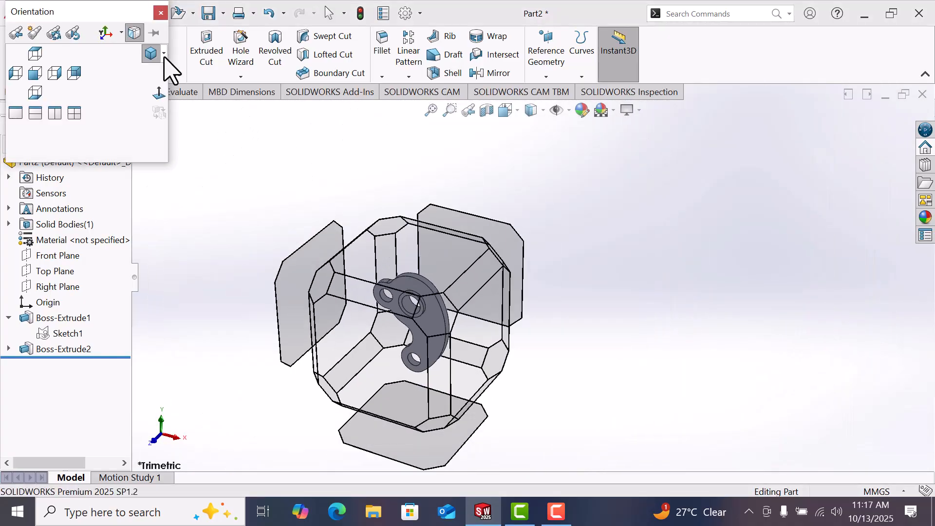
{"action": "left_click", "coordinate": [152, 53]}
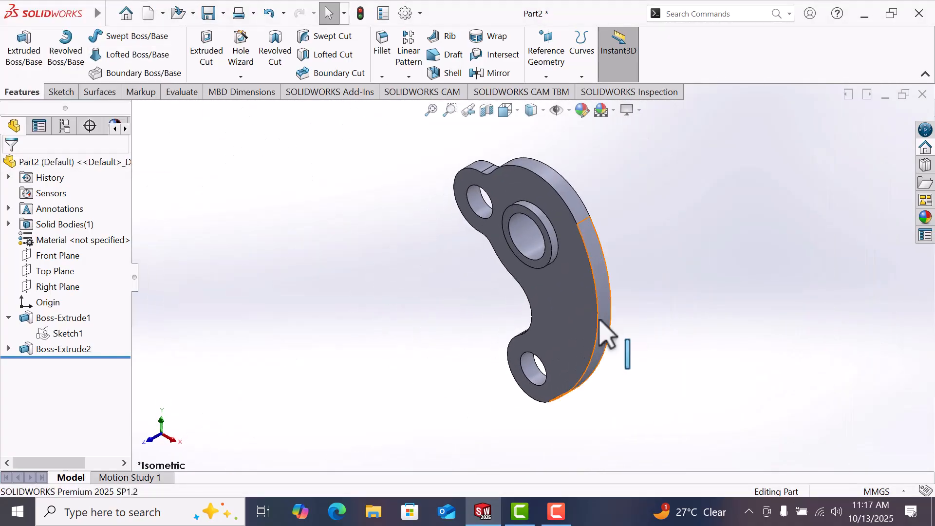
{"action": "left_click", "coordinate": [584, 319]}
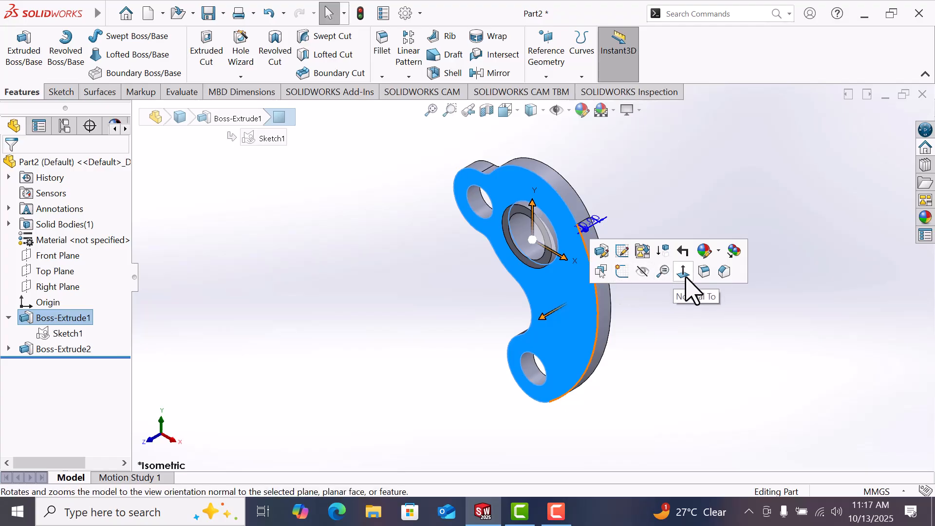
{"action": "left_click", "coordinate": [704, 271]}
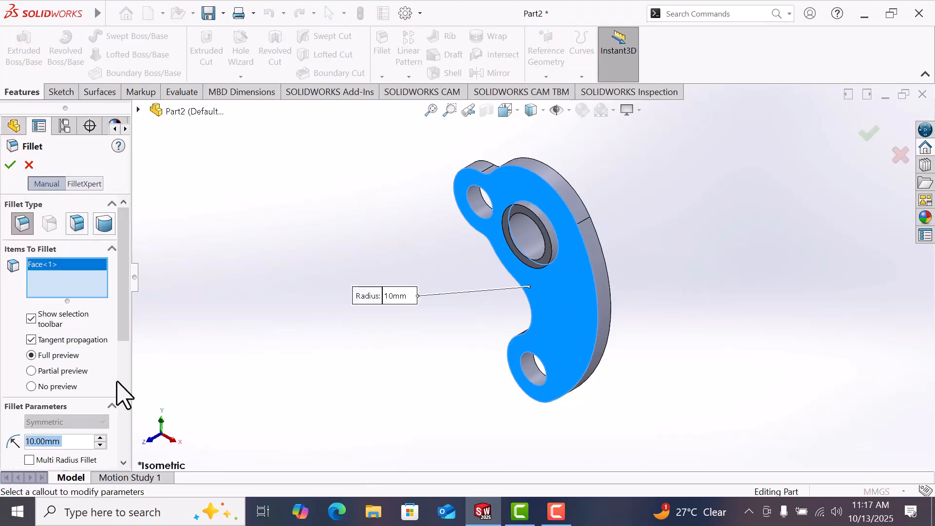
{"action": "type", "text": "2"}
{"action": "key", "text": "Return"}
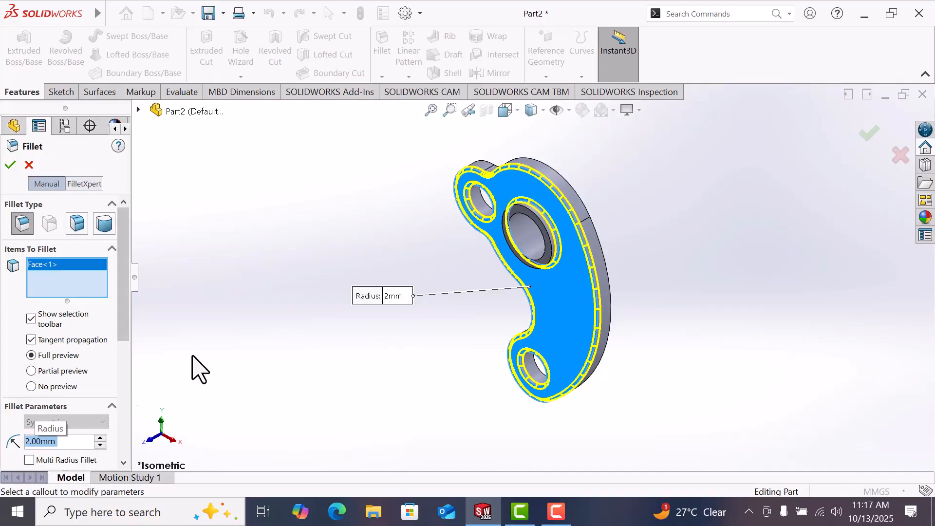
Step: Add the boss ring's front end face, the plate's back face and the ring's back end face to the fillet and apply it
{"action": "scroll", "coordinate": [550, 261], "scroll_direction": "down", "scroll_amount": 5}
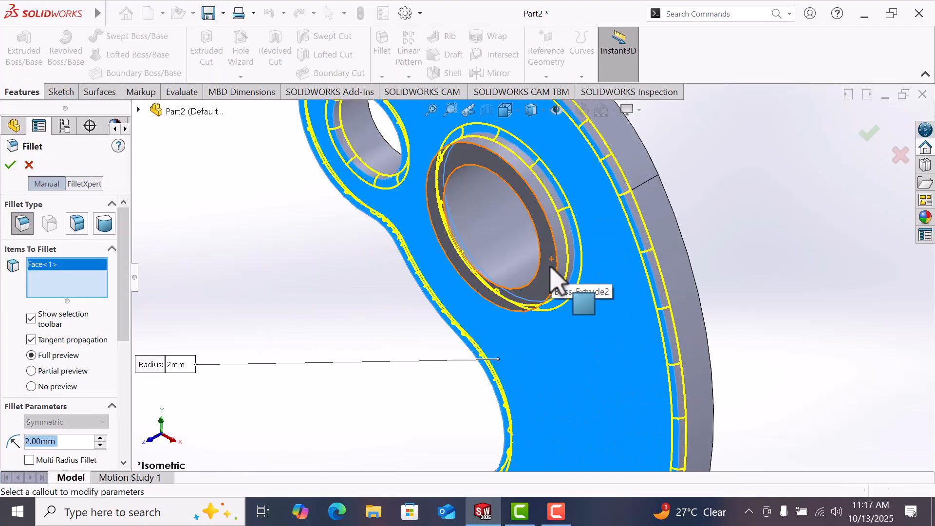
{"action": "left_click", "coordinate": [551, 263]}
{"action": "scroll", "coordinate": [534, 275], "scroll_direction": "up", "scroll_amount": 5}
{"action": "middle_click_drag", "start_coordinate": [628, 278], "coordinate": [478, 350]}
{"action": "left_click", "coordinate": [494, 340]}
{"action": "middle_click_drag", "start_coordinate": [638, 287], "coordinate": [568, 323]}
{"action": "scroll", "coordinate": [478, 215], "scroll_direction": "down", "scroll_amount": 8}
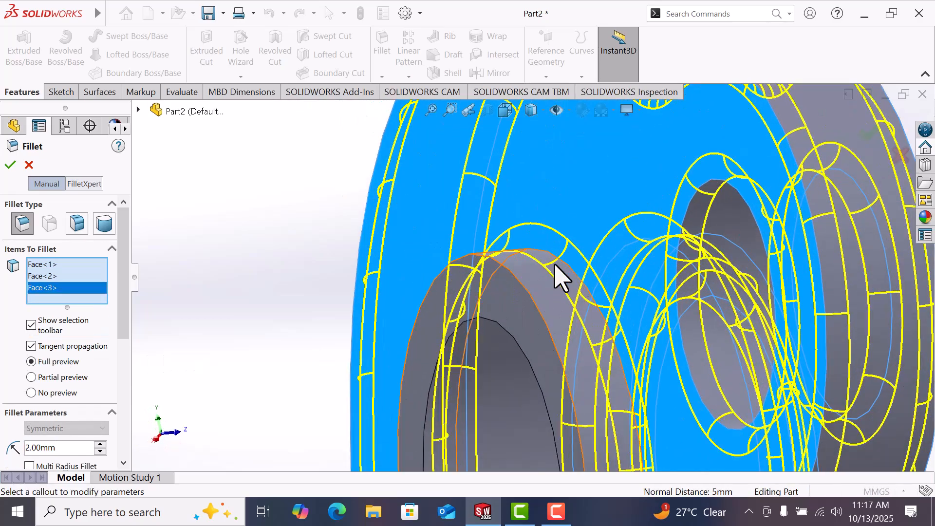
{"action": "left_click", "coordinate": [528, 318]}
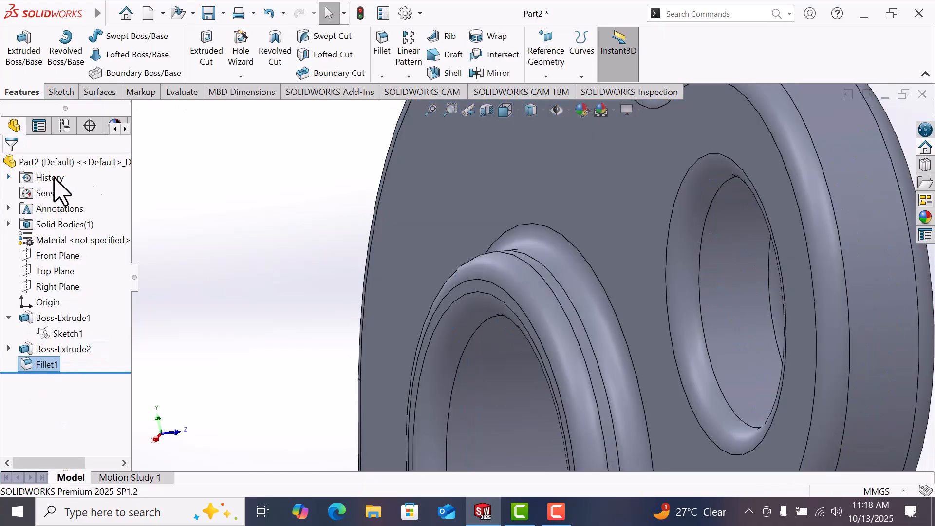
Step: Show the part in isometric view on a plain white scene, shaded without edges
{"action": "key", "text": "space"}
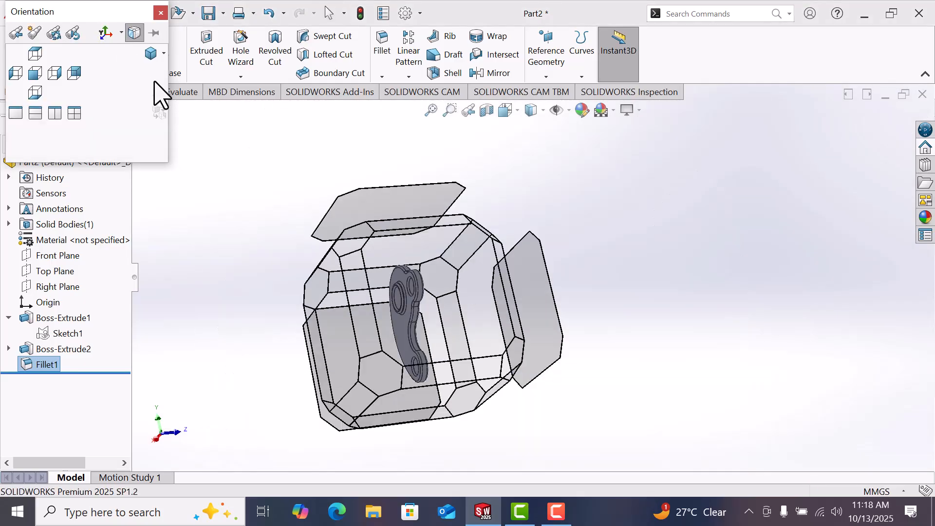
{"action": "left_click", "coordinate": [151, 55]}
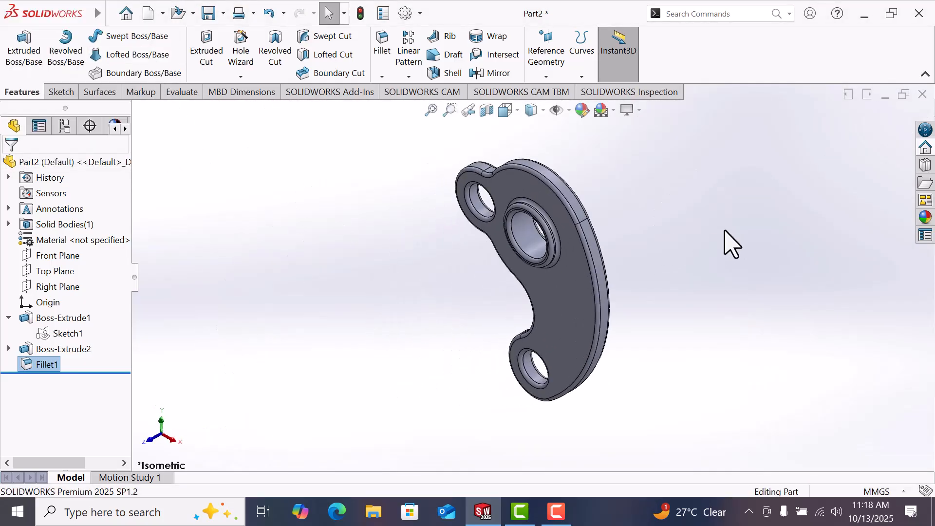
{"action": "left_click", "coordinate": [613, 111]}
{"action": "left_click", "coordinate": [628, 147]}
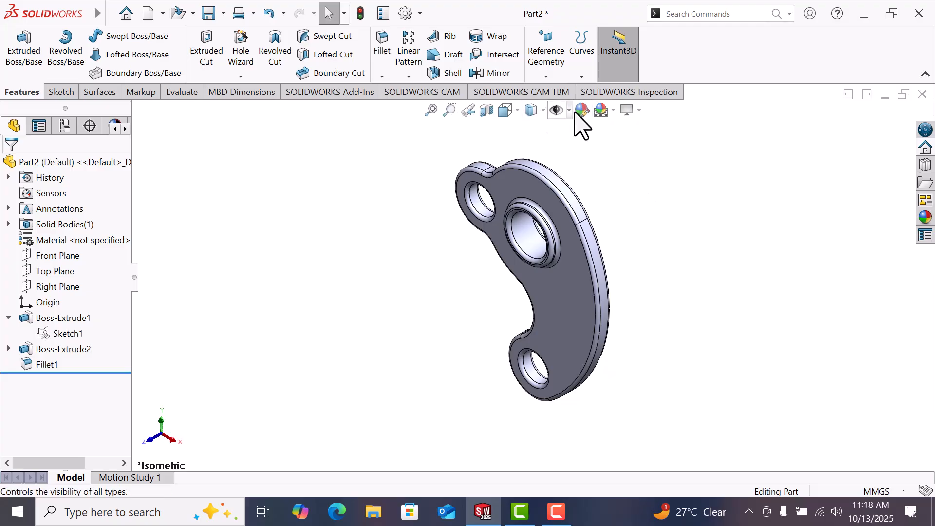
{"action": "left_click", "coordinate": [544, 112]}
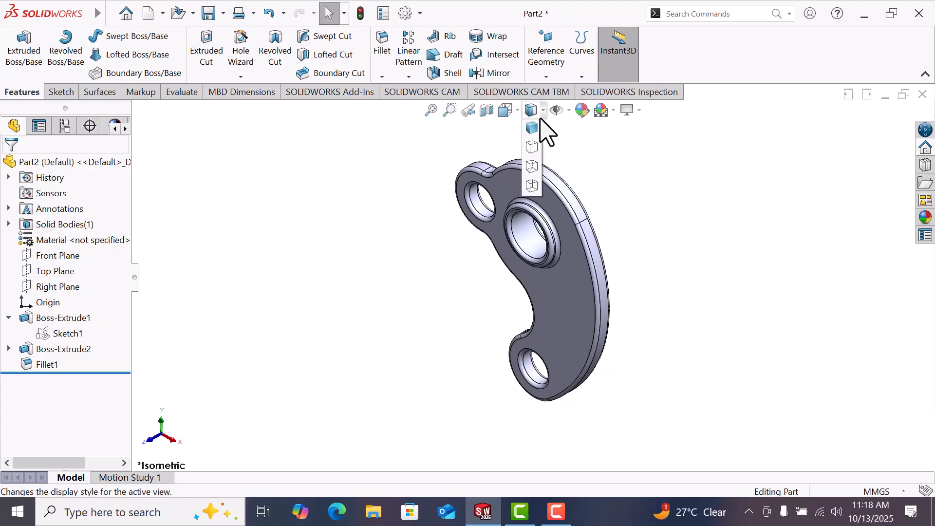
{"action": "left_click", "coordinate": [531, 142]}
{"action": "scroll", "coordinate": [664, 223], "scroll_direction": "up", "scroll_amount": 2}
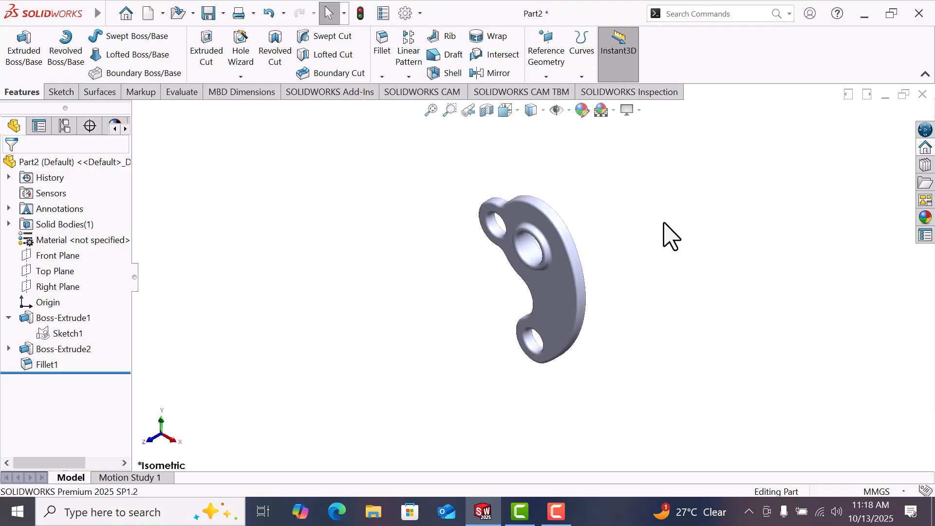
{"action": "scroll", "coordinate": [664, 223], "scroll_direction": "down", "scroll_amount": 2}
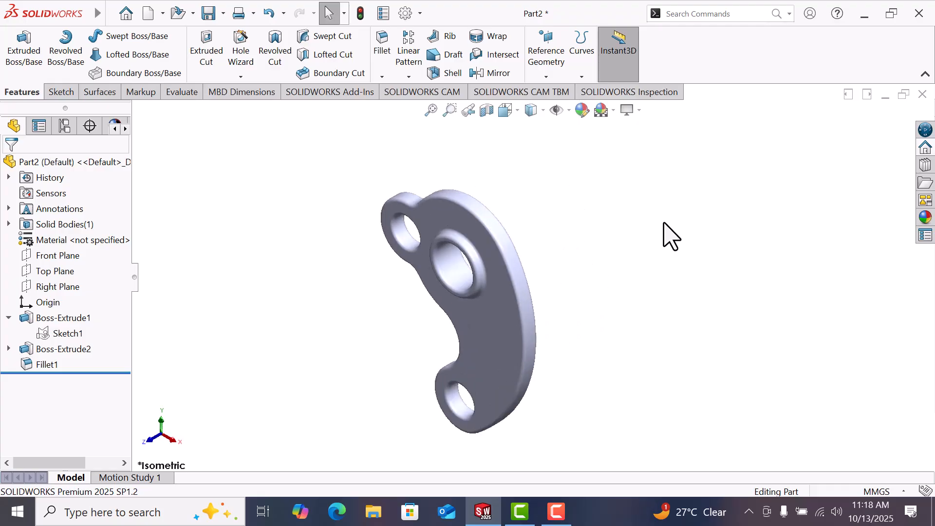
{"action": "left_click", "coordinate": [925, 217]}
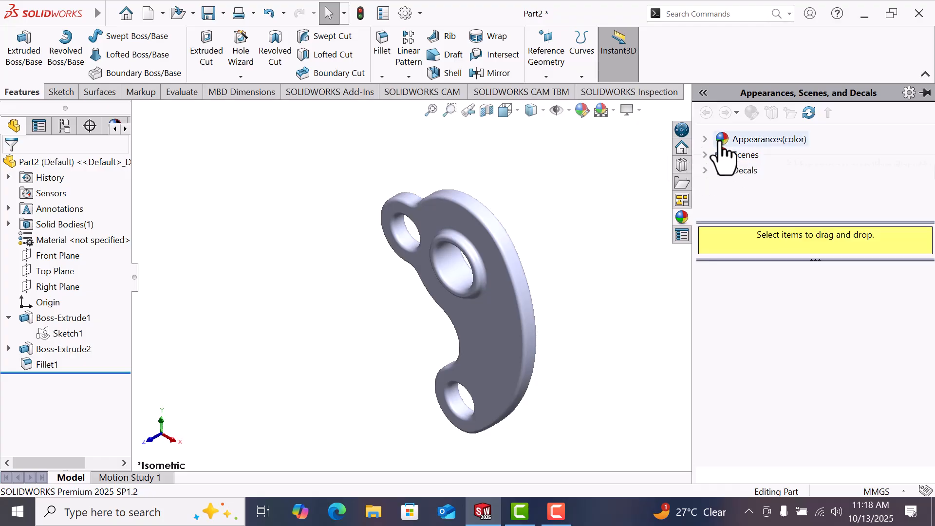
{"action": "left_click", "coordinate": [706, 138]}
{"action": "left_click", "coordinate": [586, 154]}
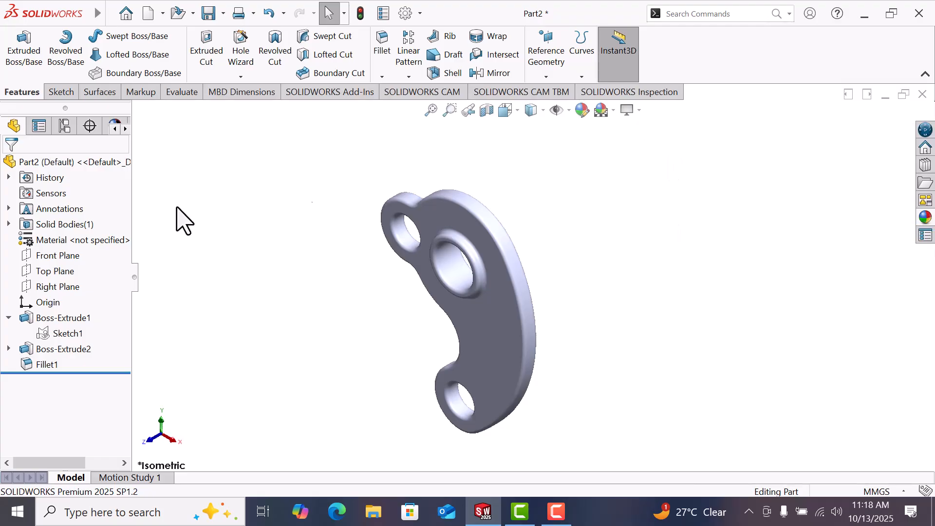
Step: Assign Brass as the part's material and show the part in isometric view
{"action": "right_click", "coordinate": [72, 242]}
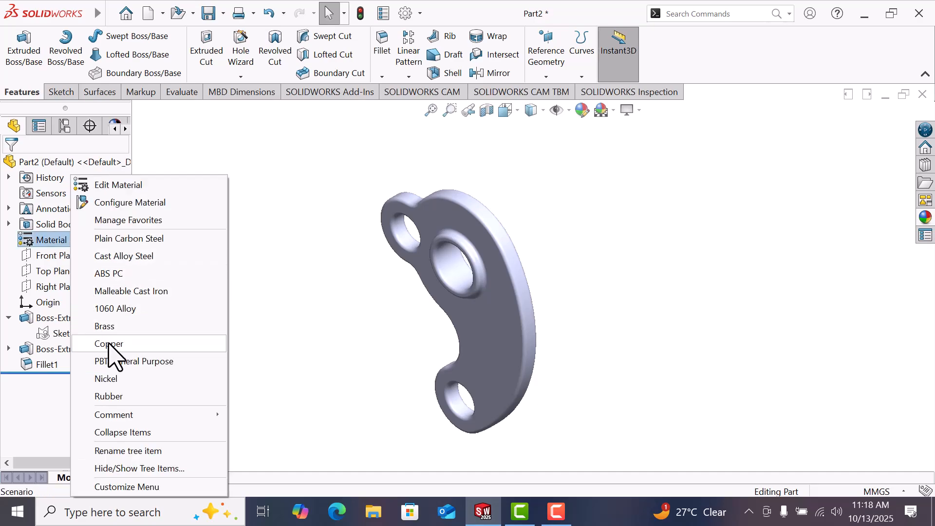
{"action": "left_click", "coordinate": [117, 328]}
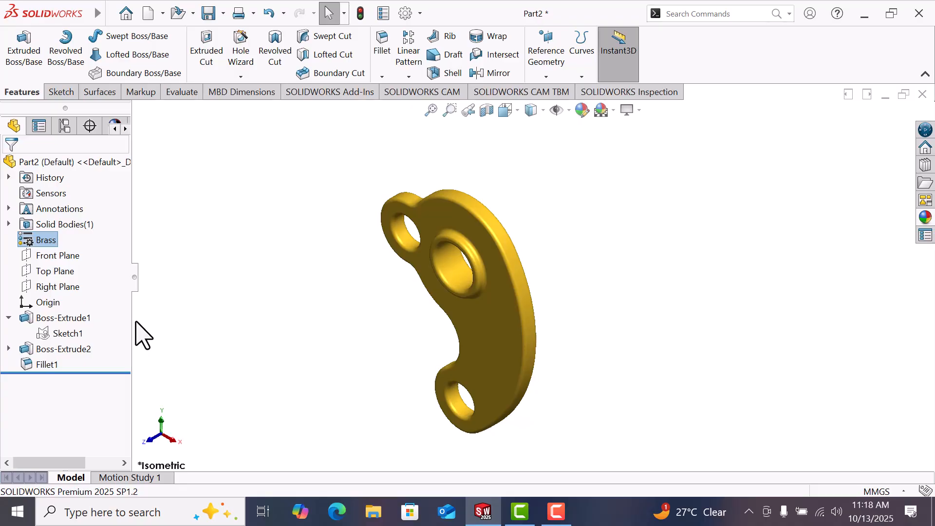
{"action": "key", "text": "space"}
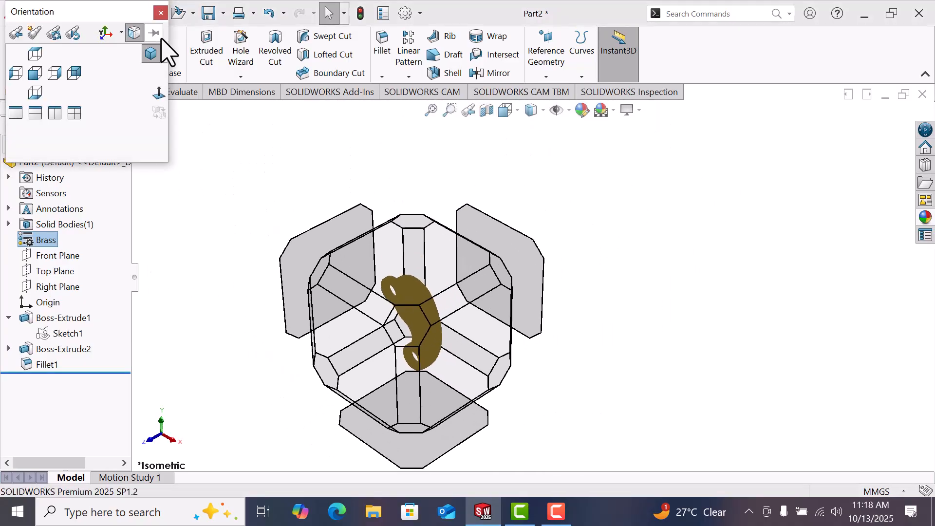
{"action": "left_click", "coordinate": [150, 48]}
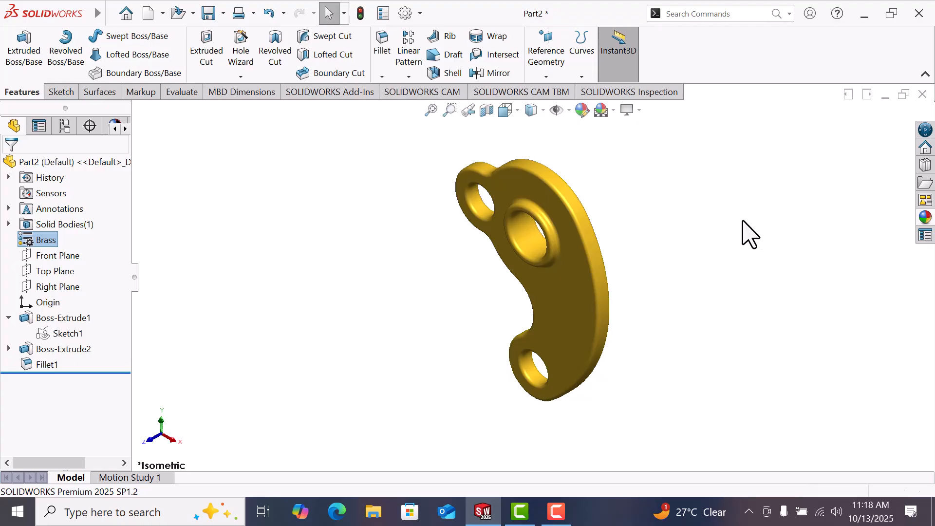